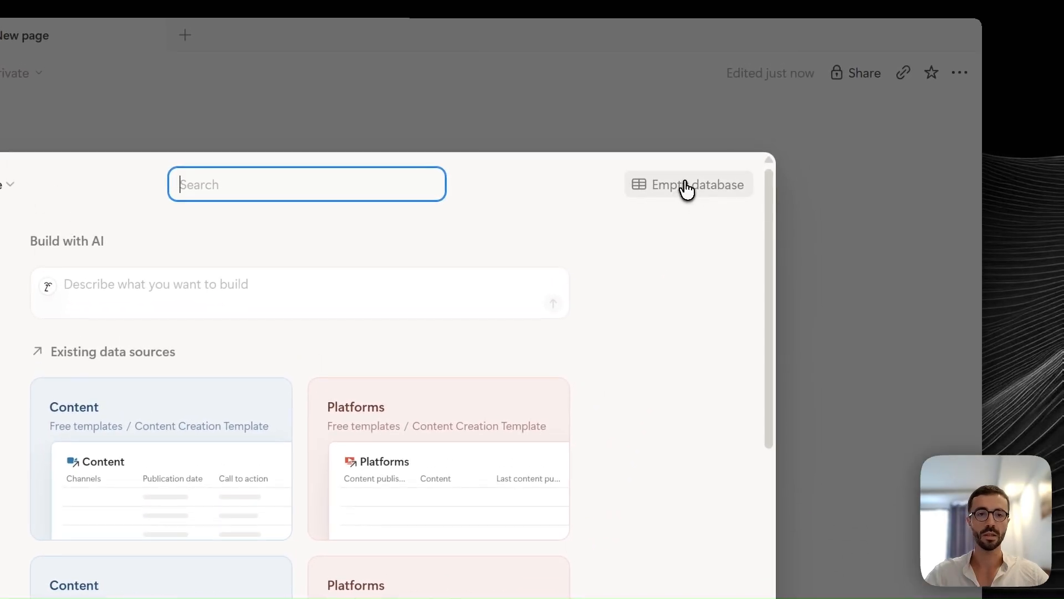
- Create an empty database titled Content and hide the sidebar
click(686, 189)
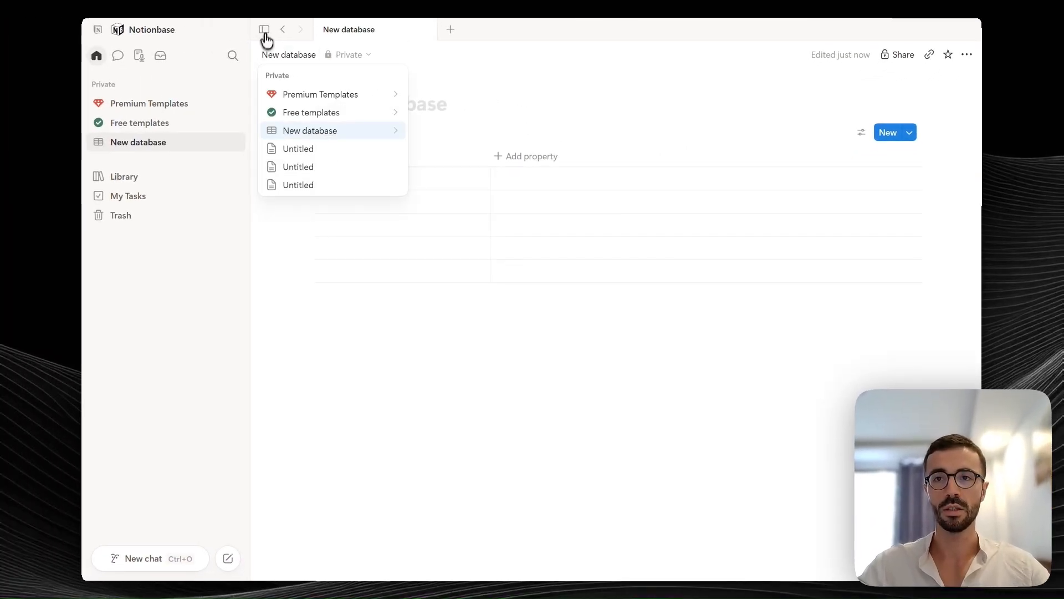
click(265, 31)
text(Content)
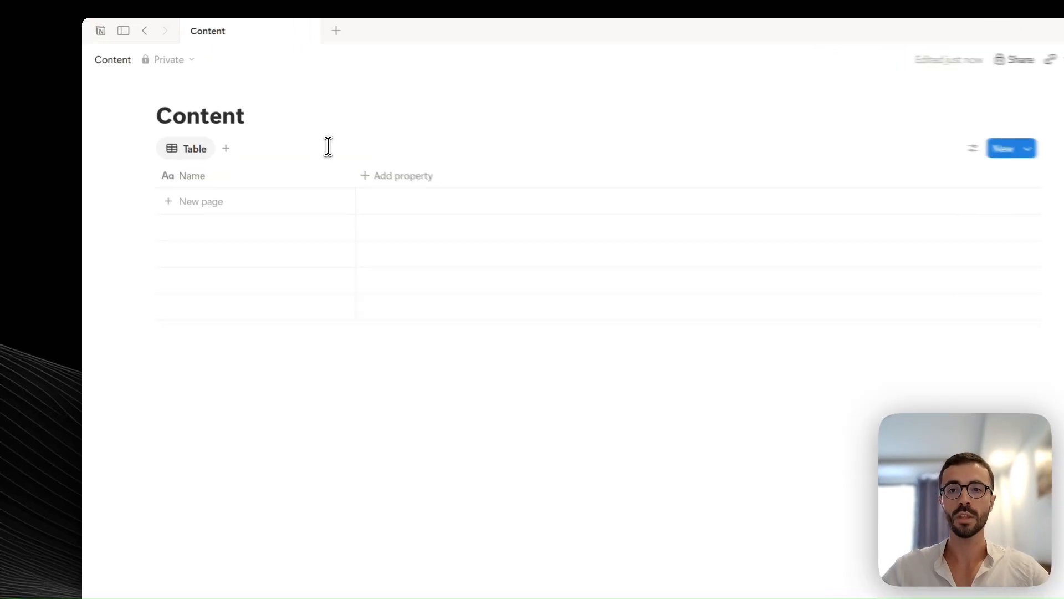
- Add a Status property to the Content database and create three blank pages in the table
click(495, 225)
click(488, 450)
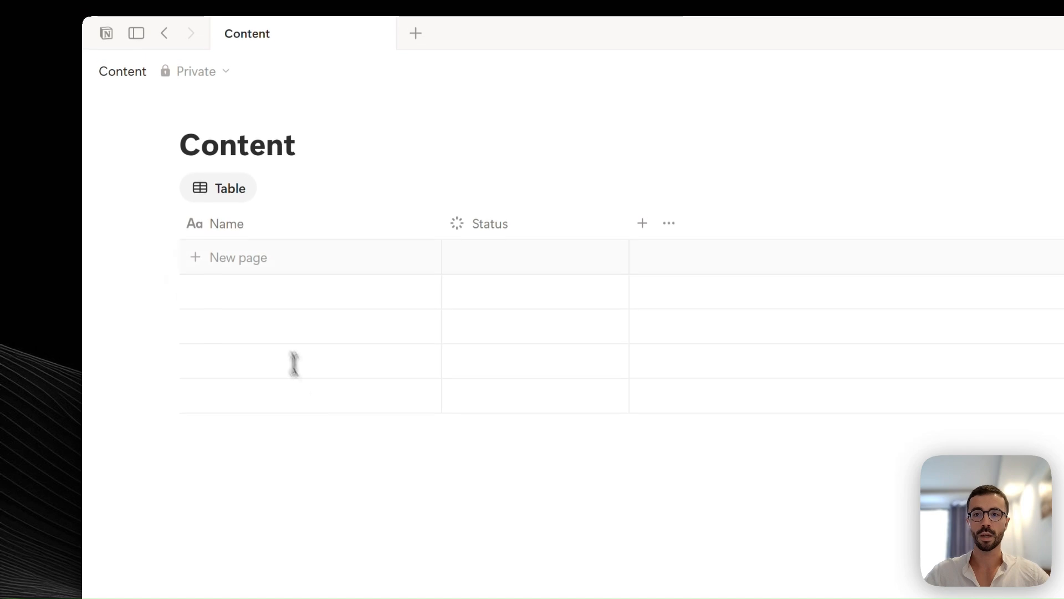
click(299, 224)
click(272, 255)
click(277, 289)
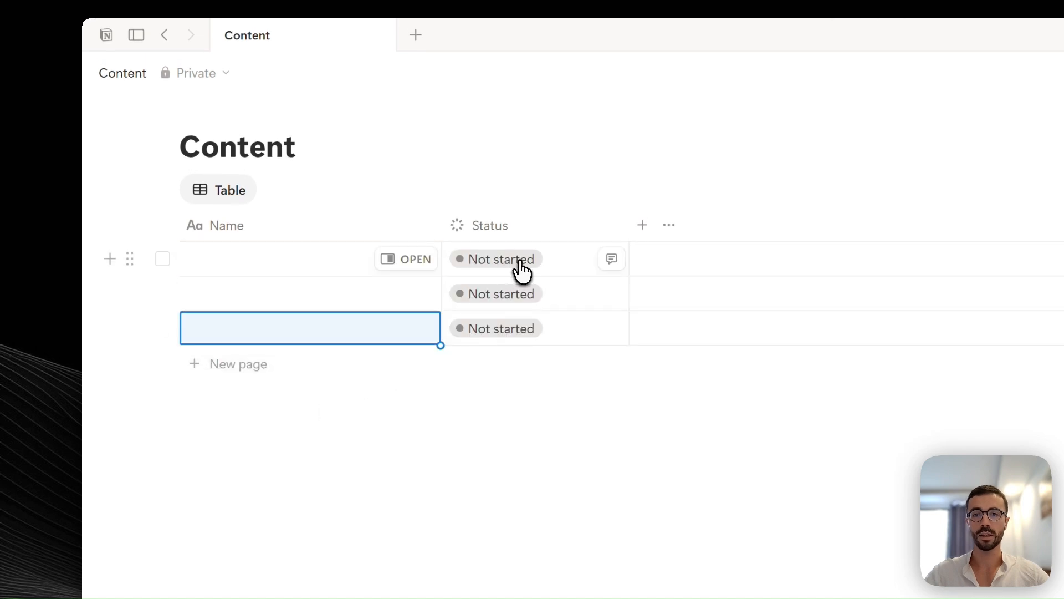
- Rename the Status property's "Not started" option to Idea
click(560, 260)
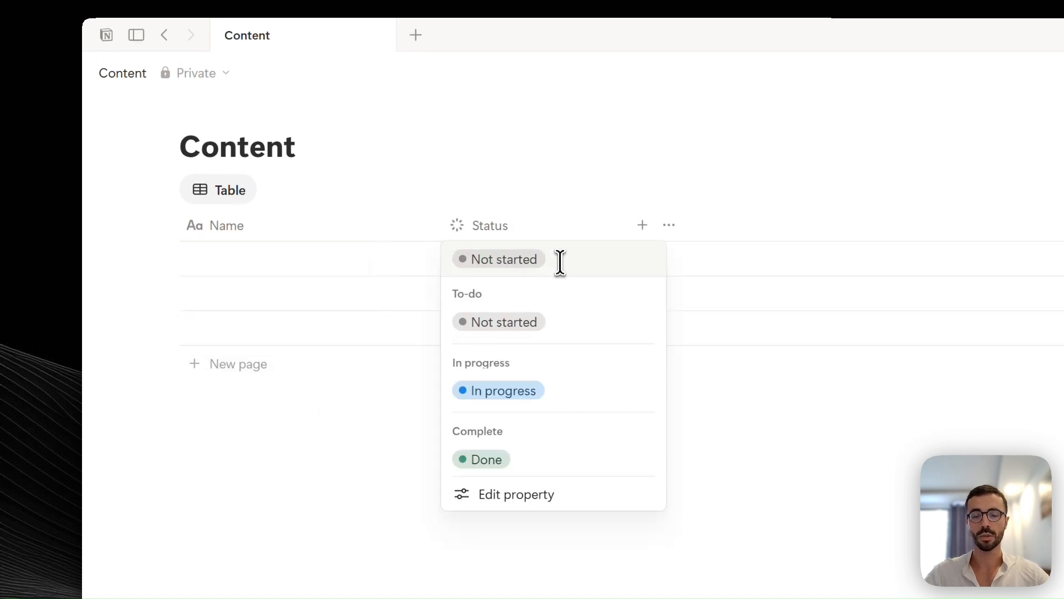
click(521, 494)
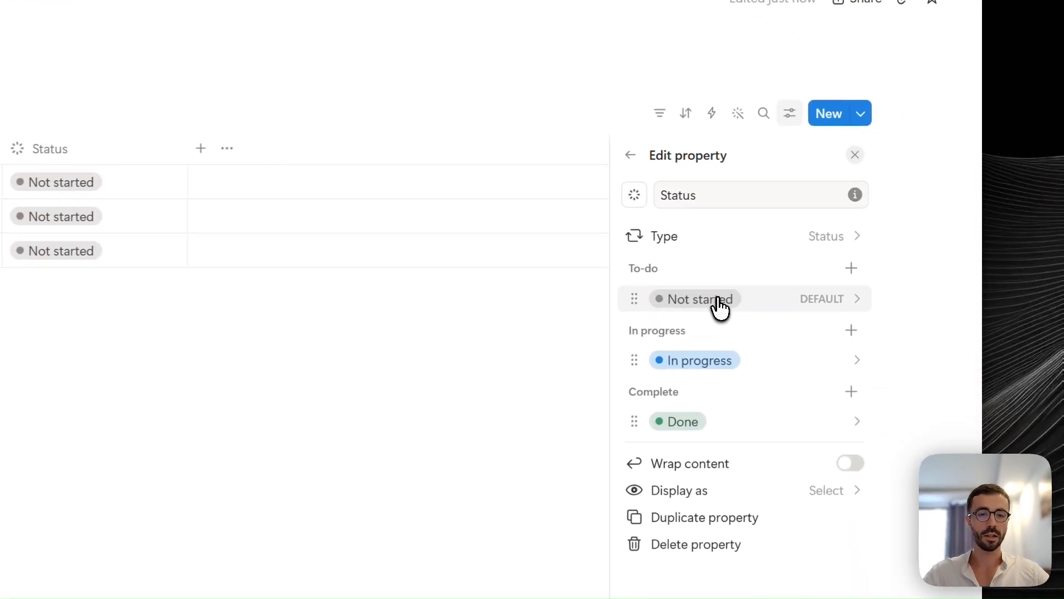
click(715, 299)
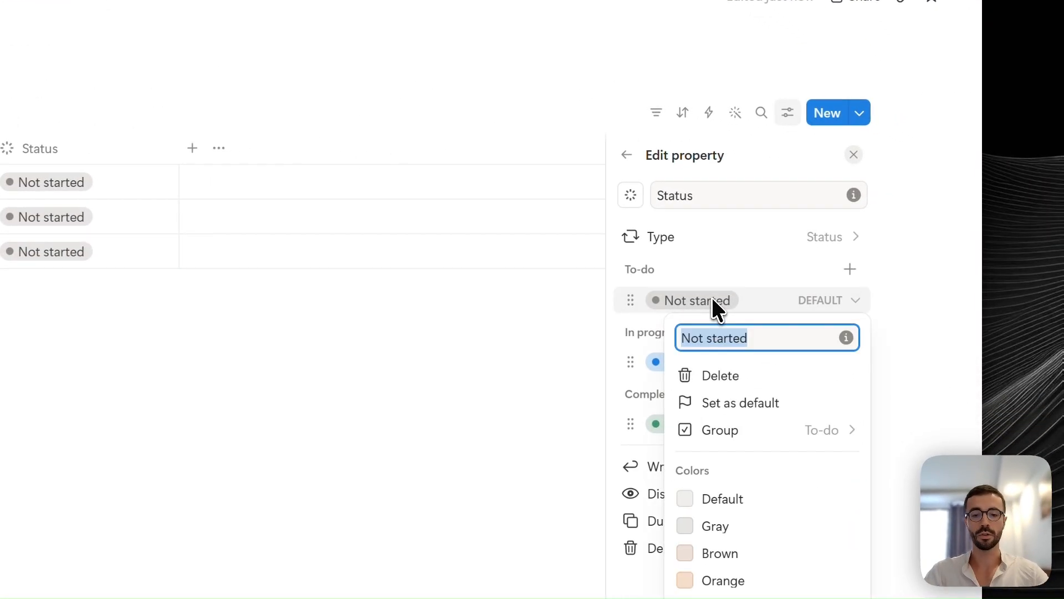
text(Idea)
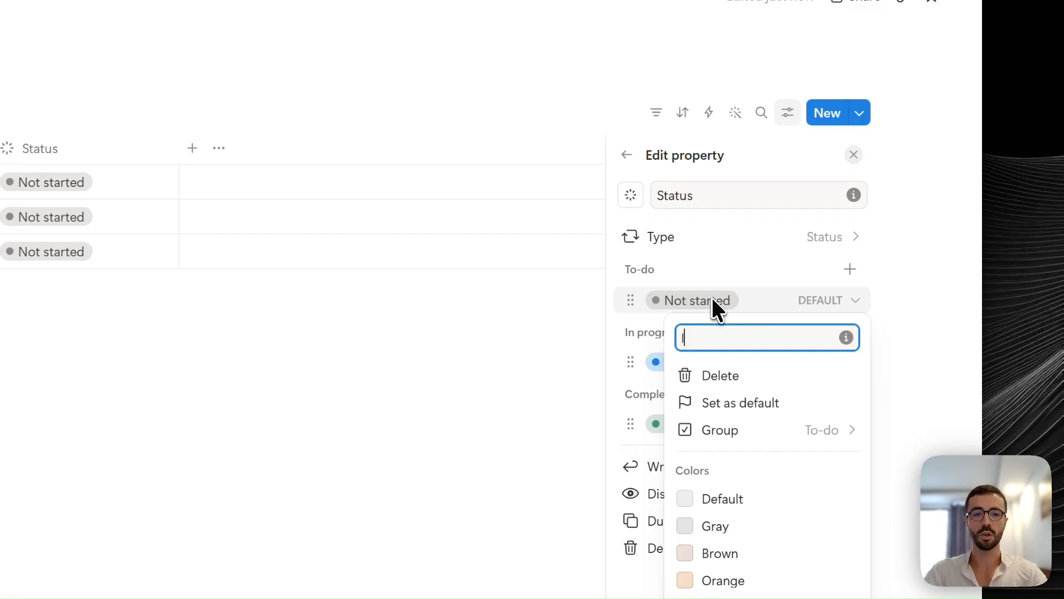
key(Return)
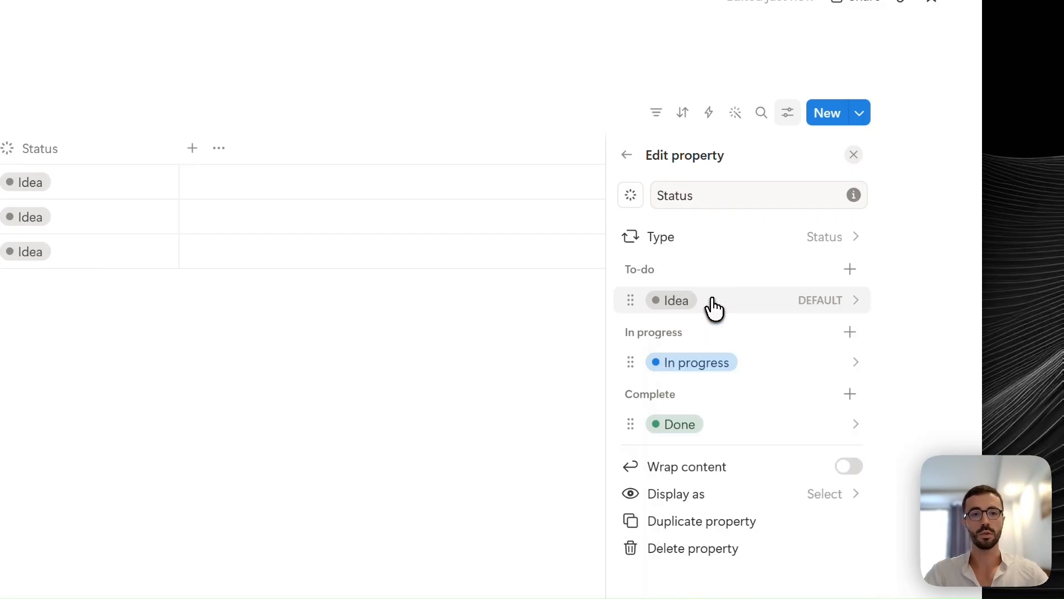
- Add a Draft option to the To-do status group and place it below Idea
click(852, 269)
text(Draft)
key(Return)
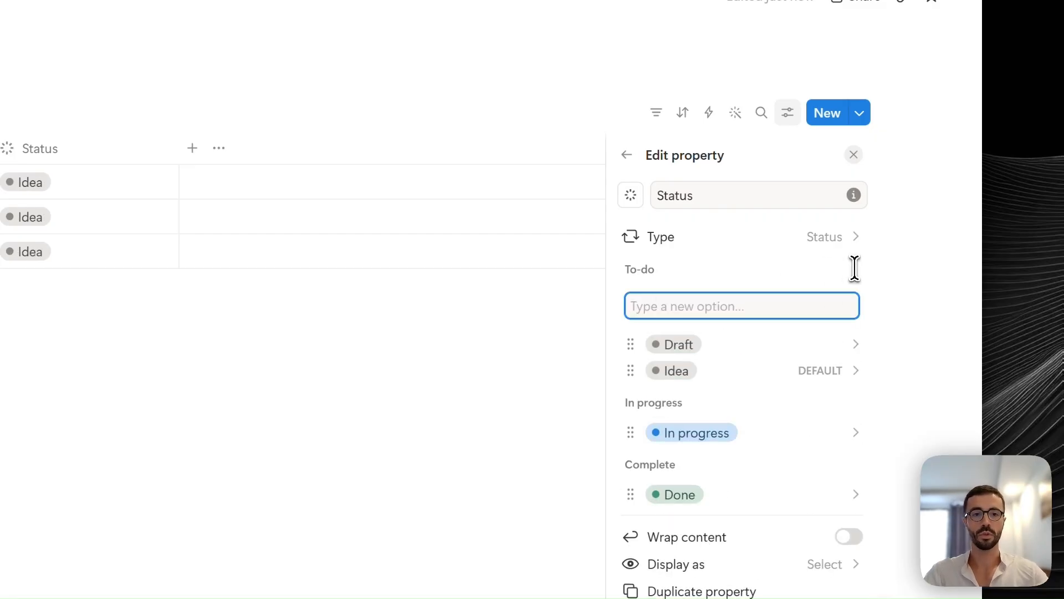
key(Escape)
drag(756, 306, 734, 383)
- Rename the "In progress" status option to Editing
click(732, 389)
text(Editing)
key(Return)
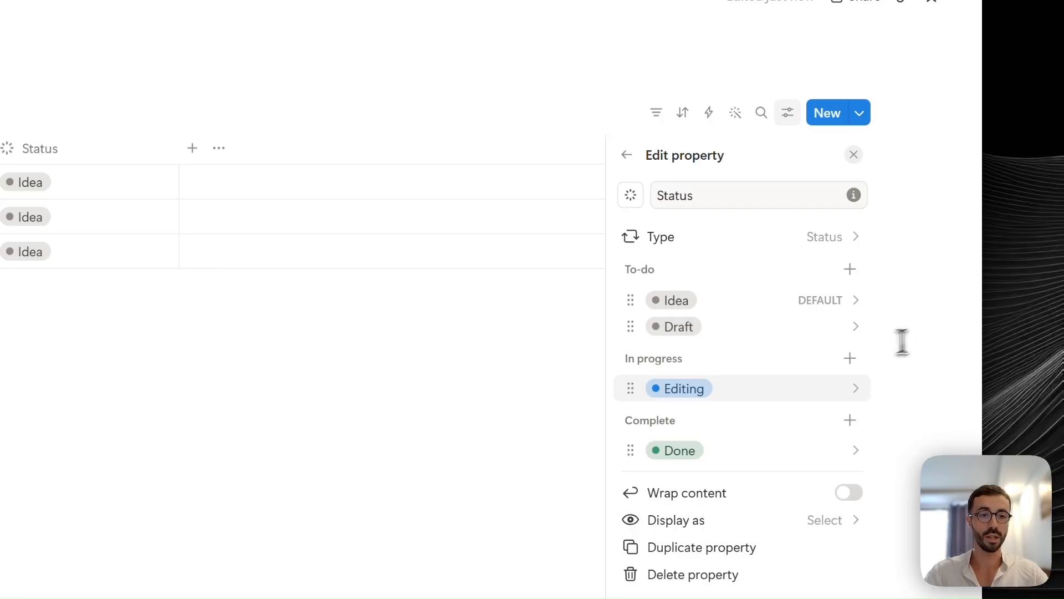
- Create a Scheduled status option and move it into the Complete group above Done
click(853, 359)
text(D)
key(BackSpace)
text(Scheduled)
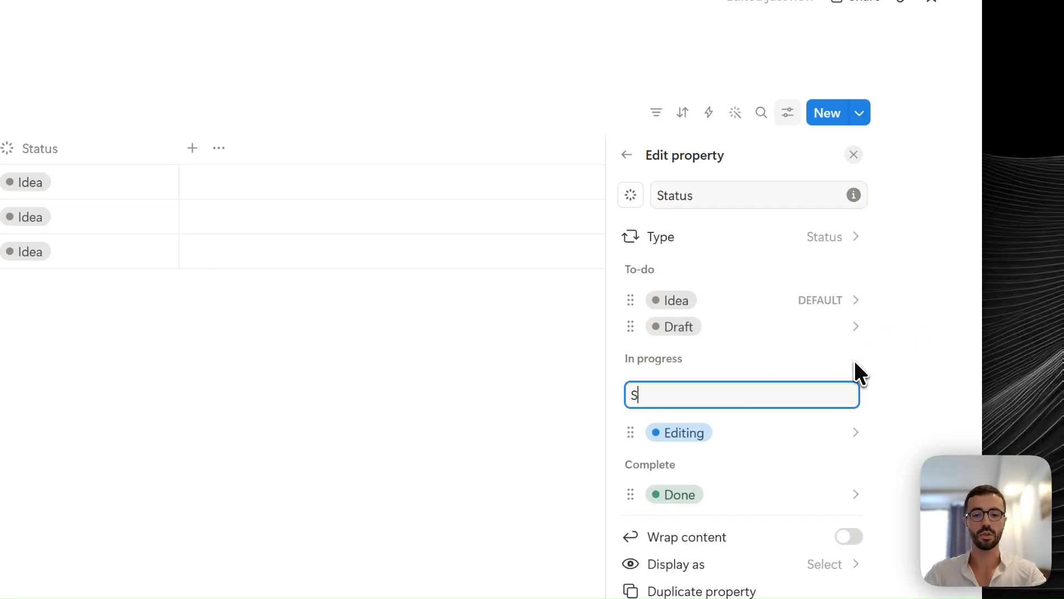
key(Return)
drag(770, 431, 734, 307)
- Rename the "Done" status option to Published
scroll(760, 361, down, 3)
click(734, 313)
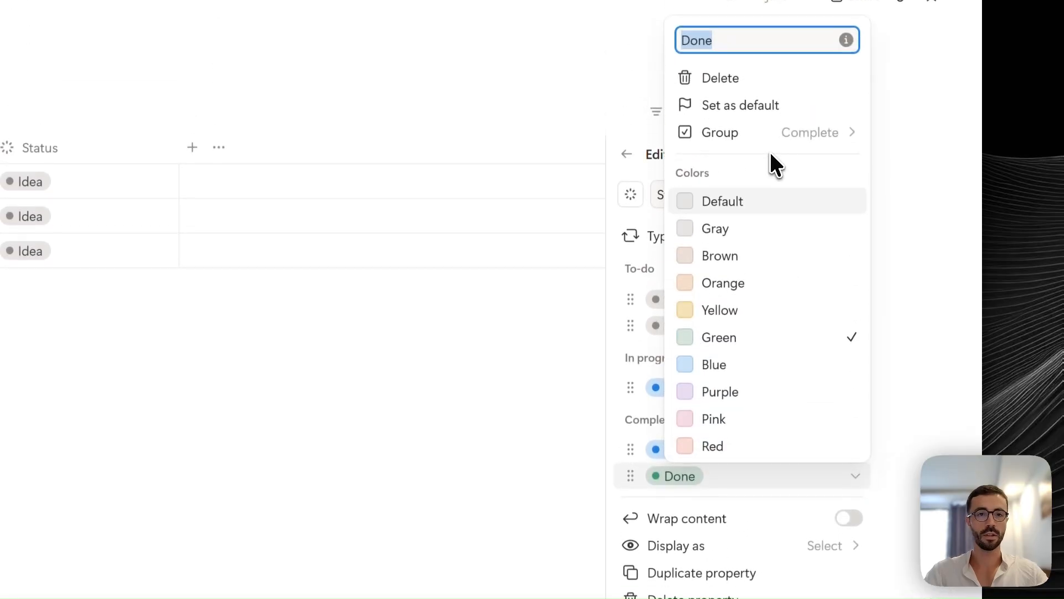
text(Published)
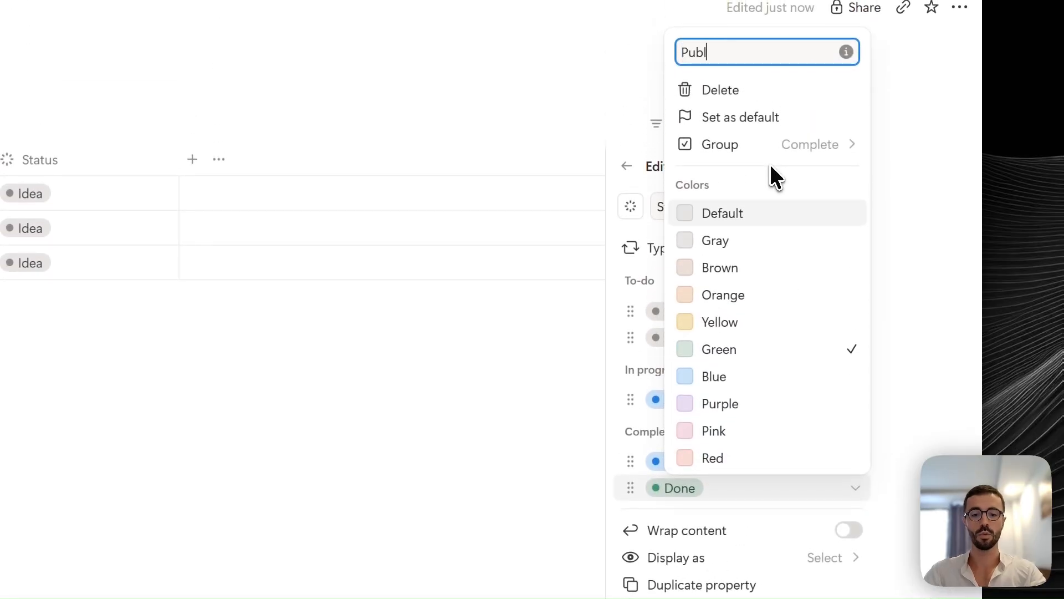
key(Return)
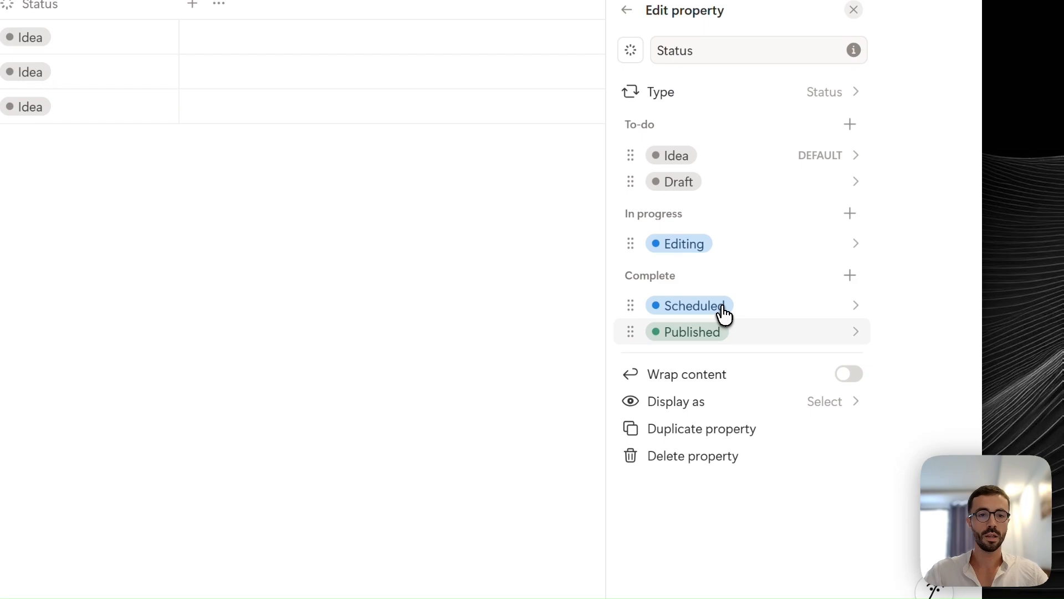
- Color the Scheduled status option orange and the Idea option purple, and close the property settings
click(721, 304)
click(715, 240)
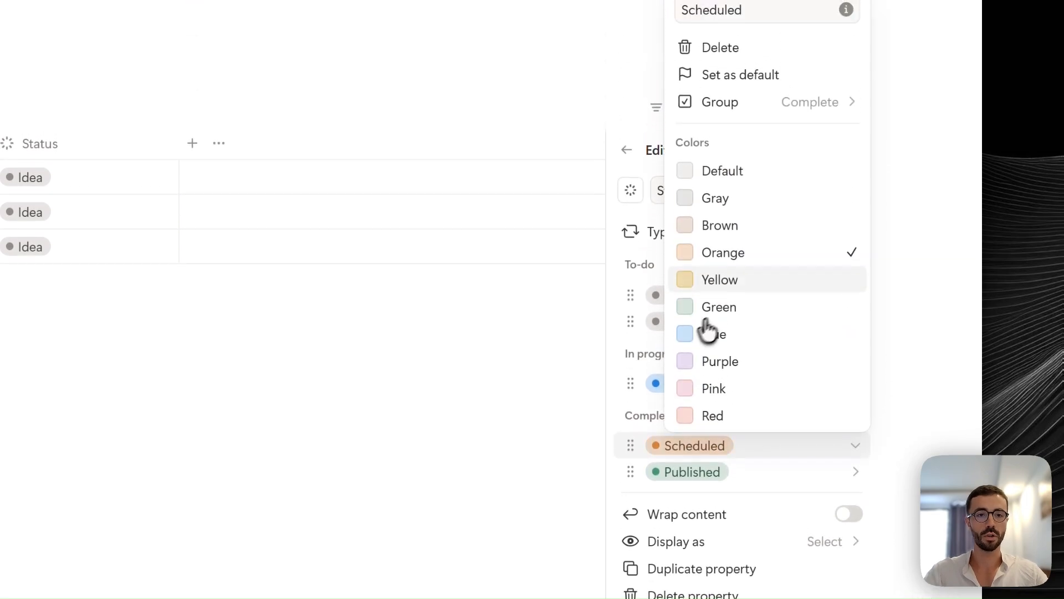
key(Escape)
click(730, 299)
click(720, 487)
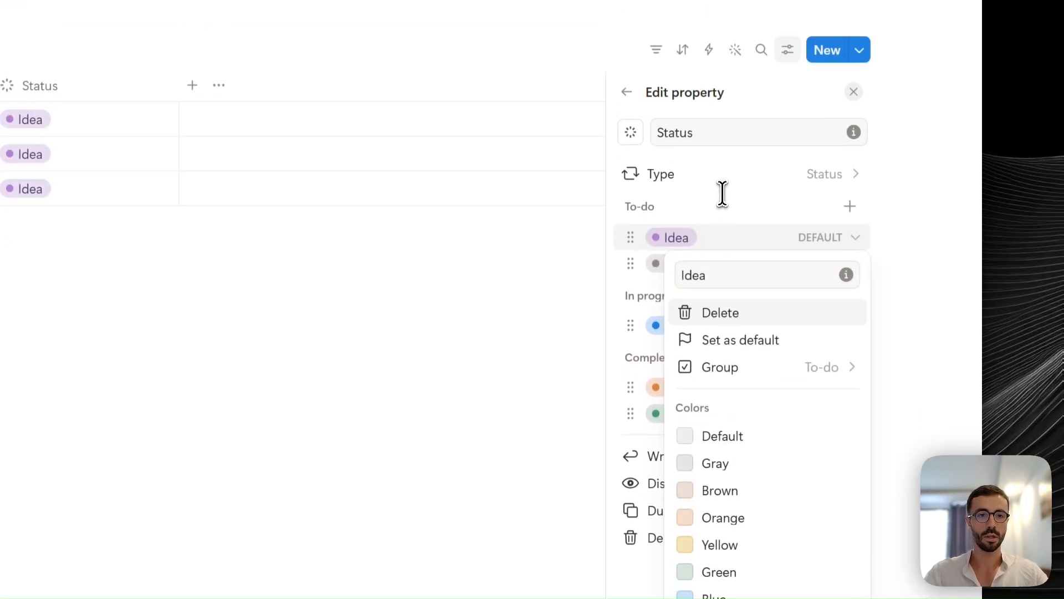
click(460, 200)
click(460, 199)
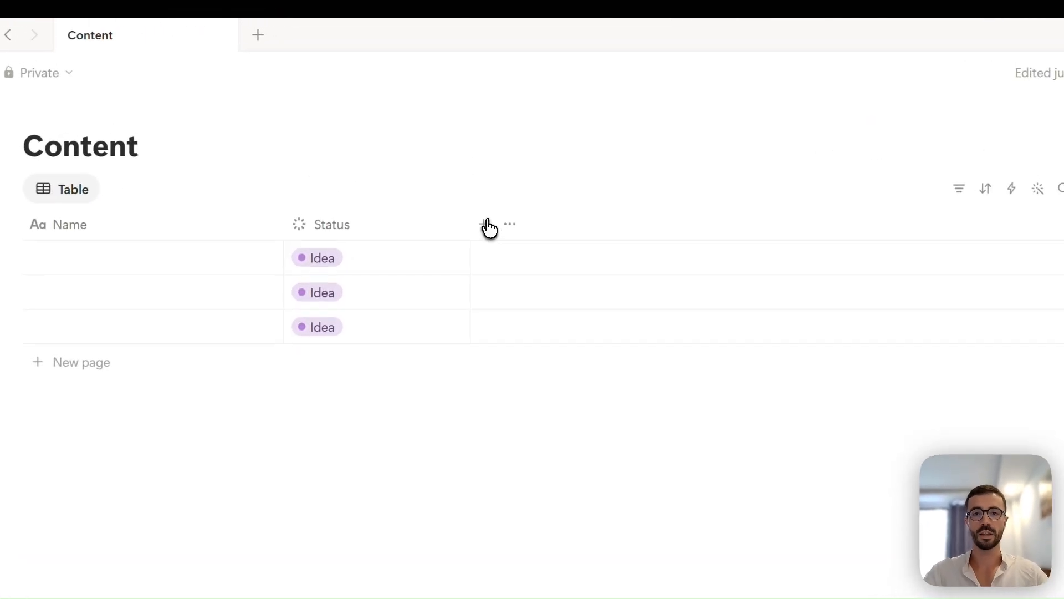
- Add a Select property named Format to the table
click(488, 228)
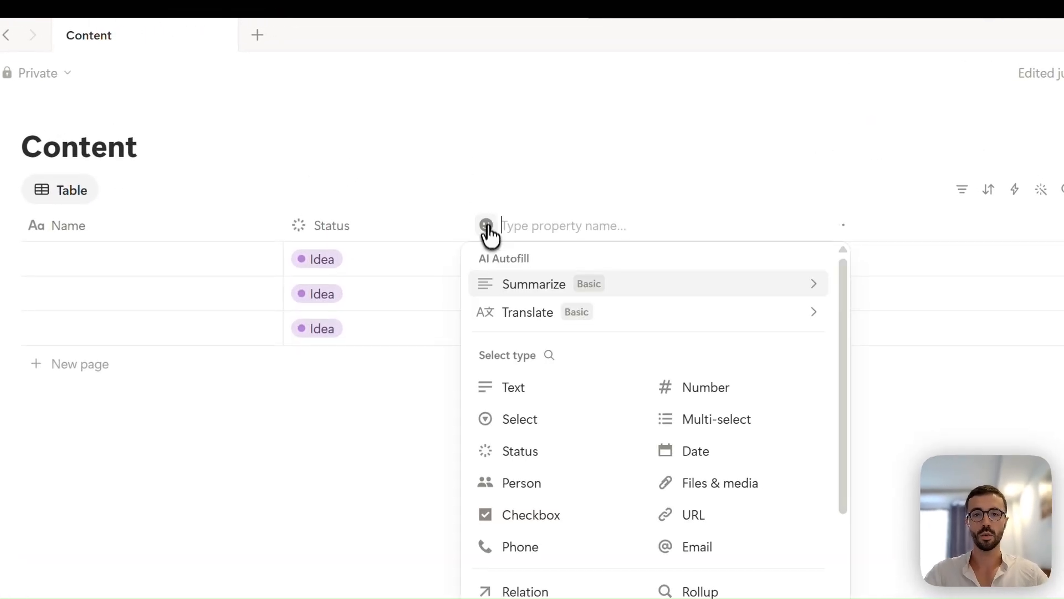
click(537, 420)
click(532, 231)
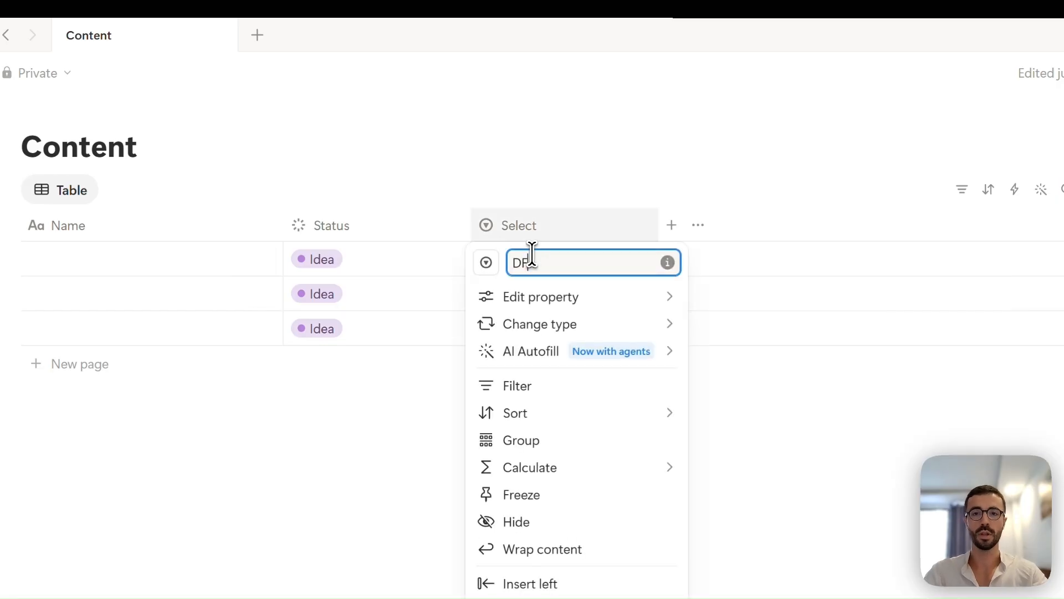
click(539, 222)
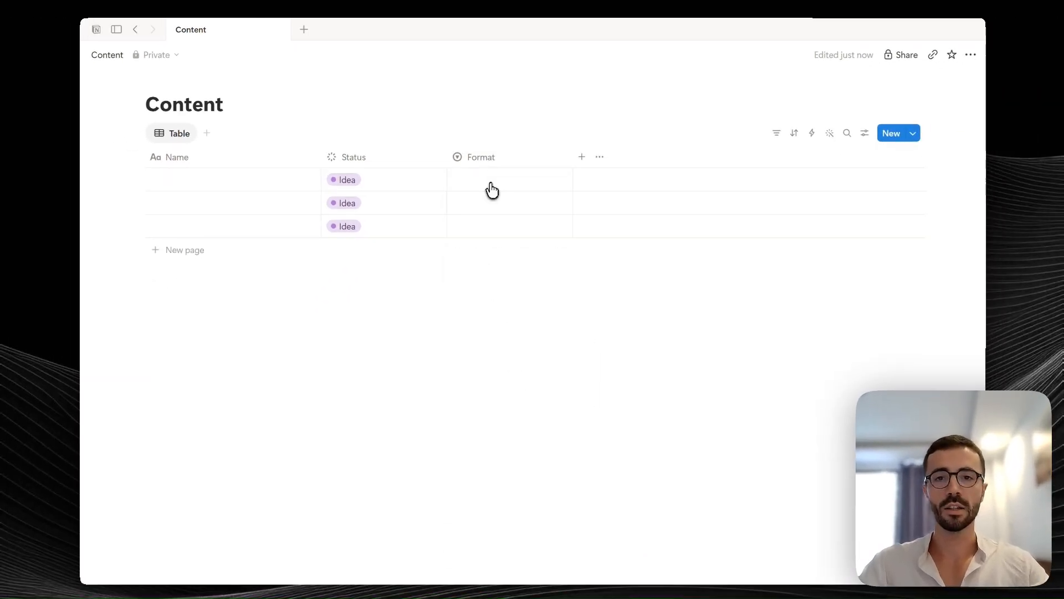
- Fill the three rows' Format cells with the new options Video, Image and Text, in that order
click(536, 261)
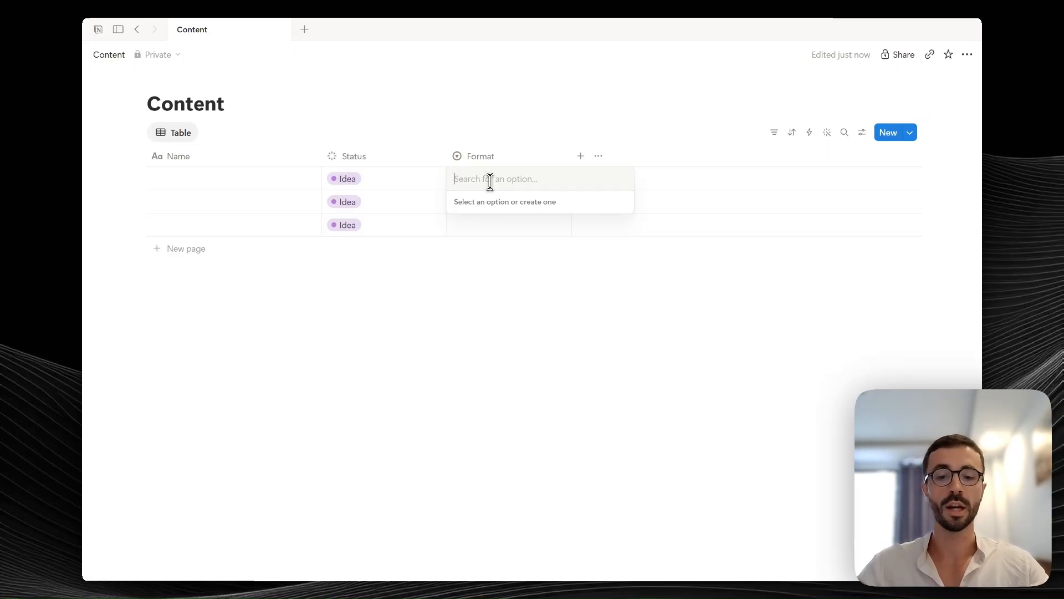
text(Video)
key(Return)
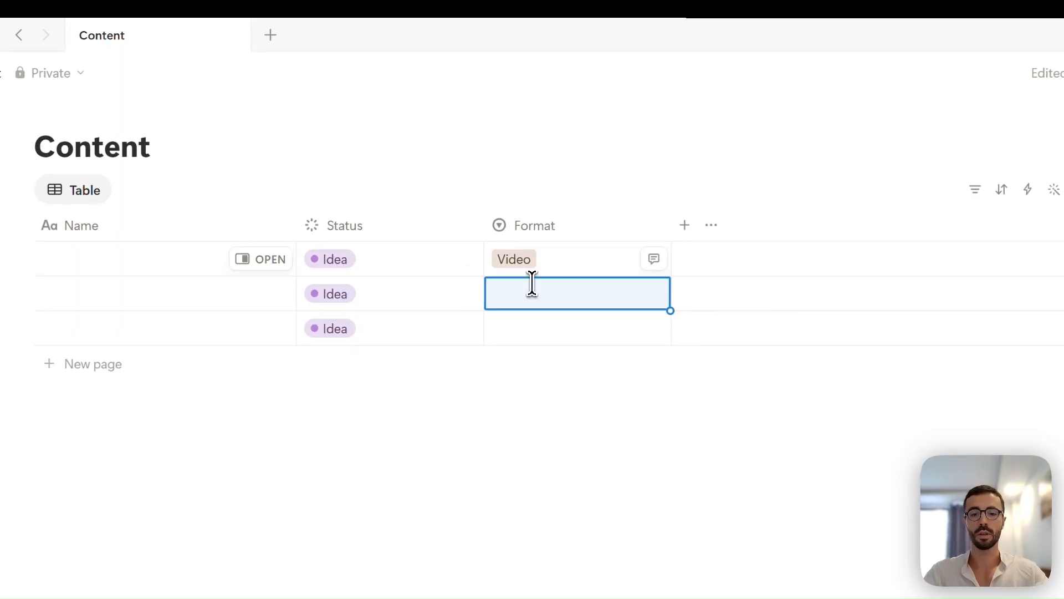
click(532, 285)
text(Image)
key(Return)
click(522, 340)
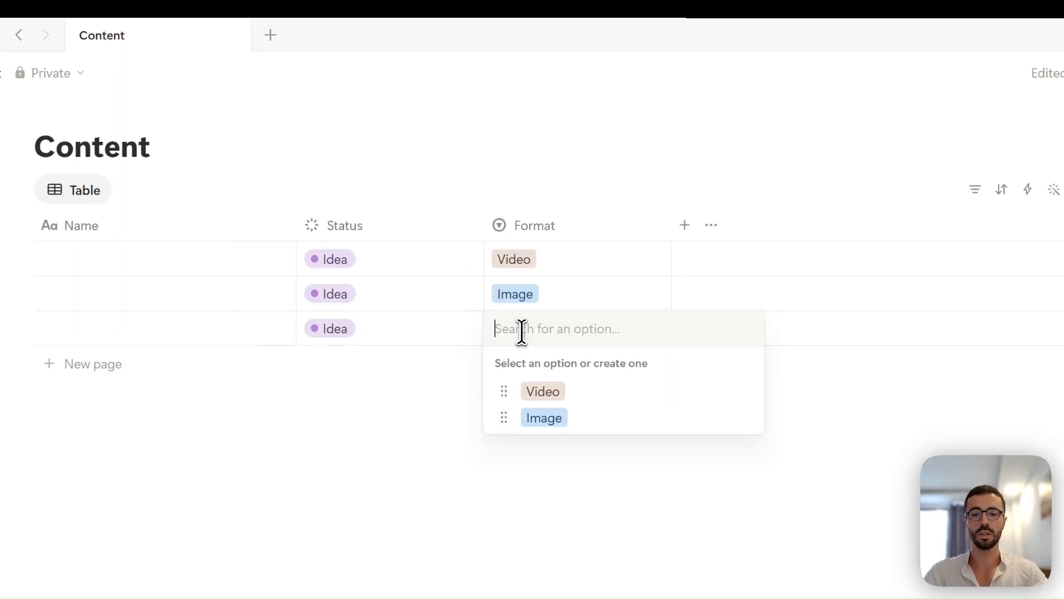
text(Text)
key(Return)
click(552, 373)
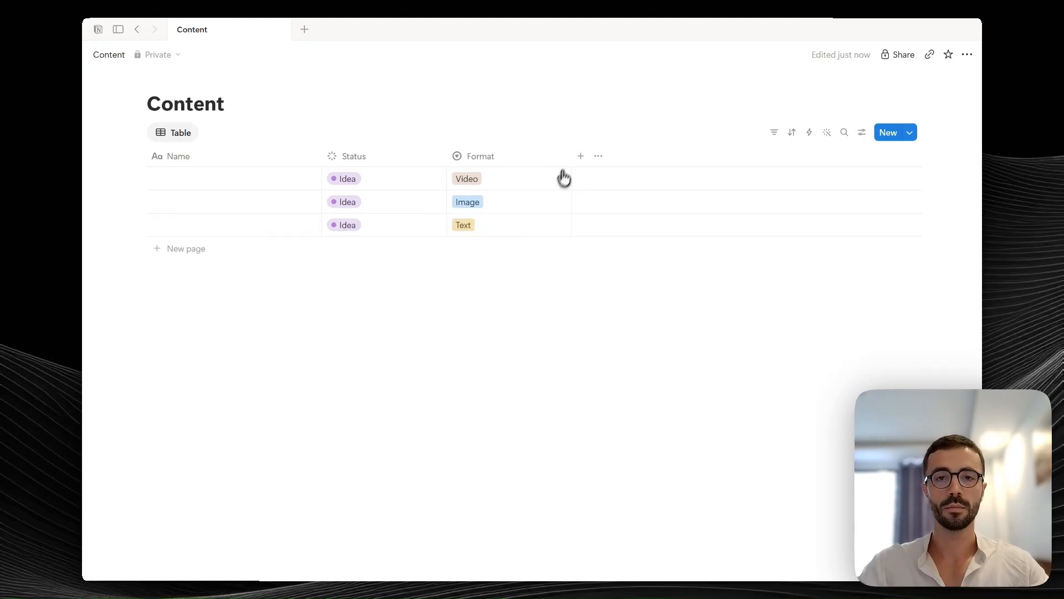
- Add a Date property and set the three rows to August 21, August 27 and August 31, 2026
click(575, 157)
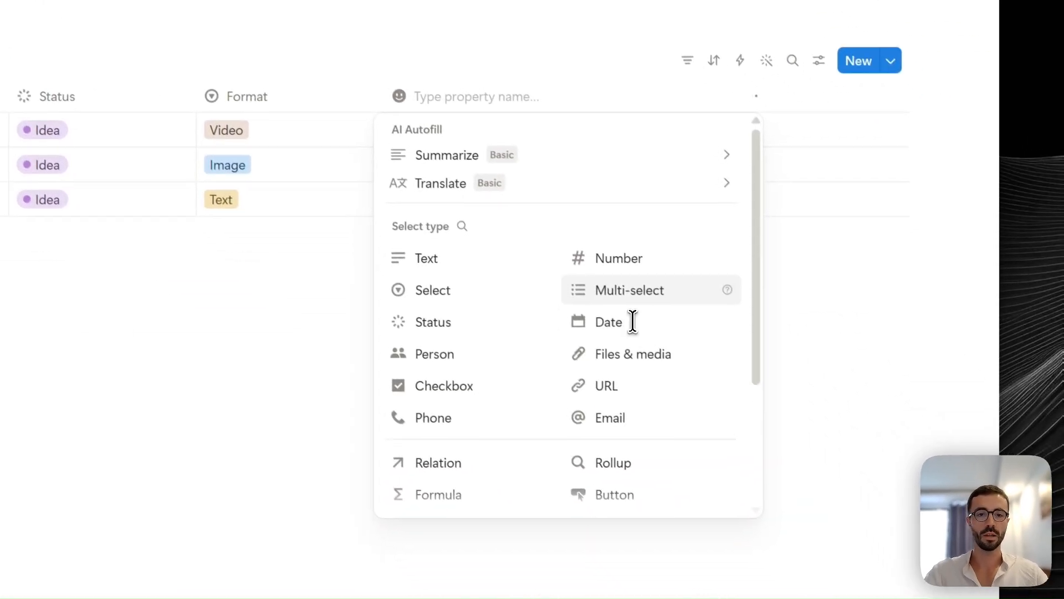
click(633, 322)
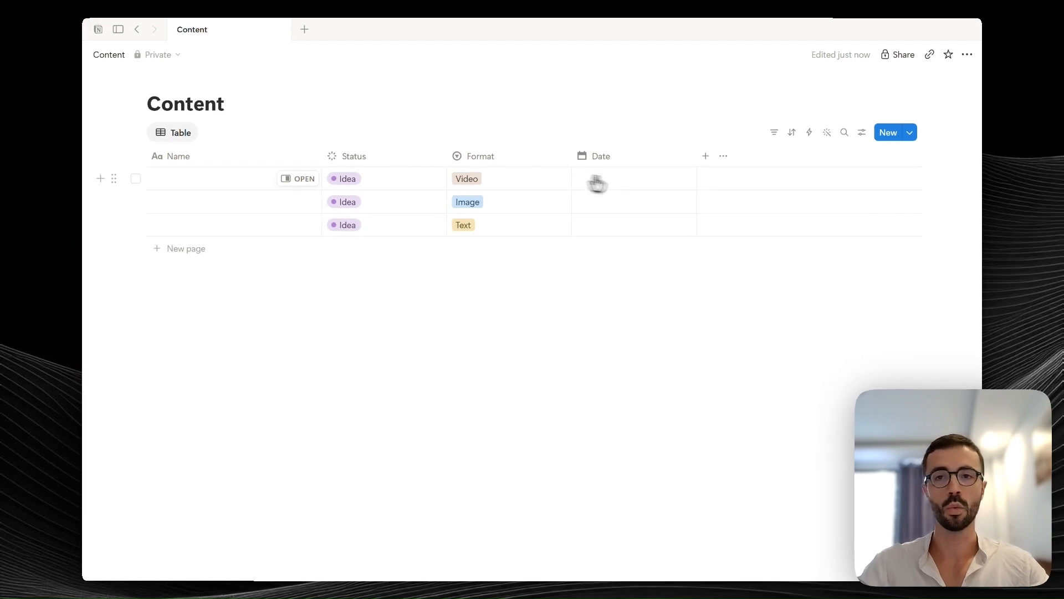
click(637, 179)
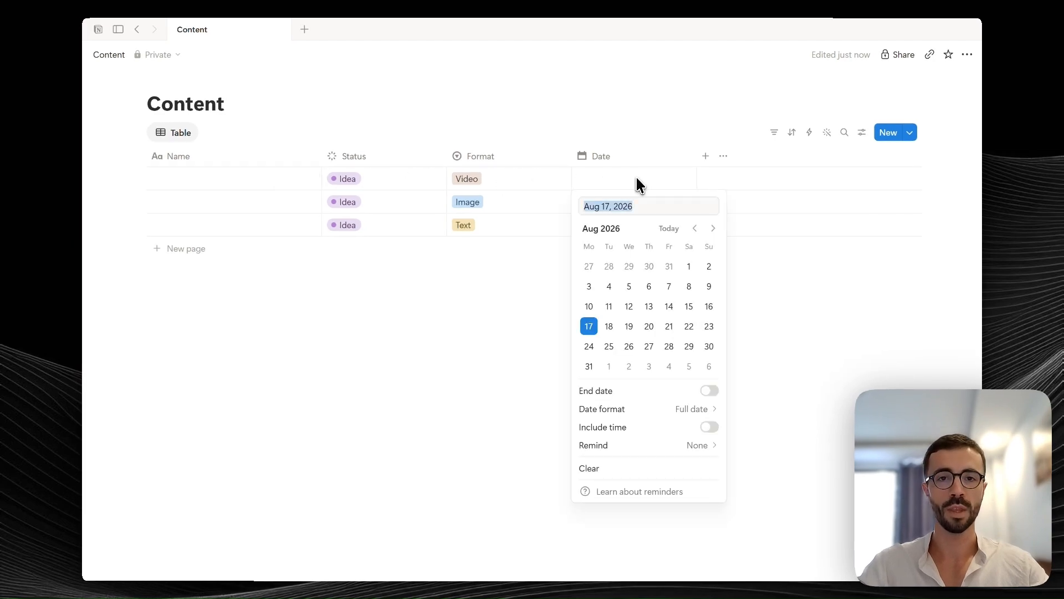
click(668, 326)
click(646, 201)
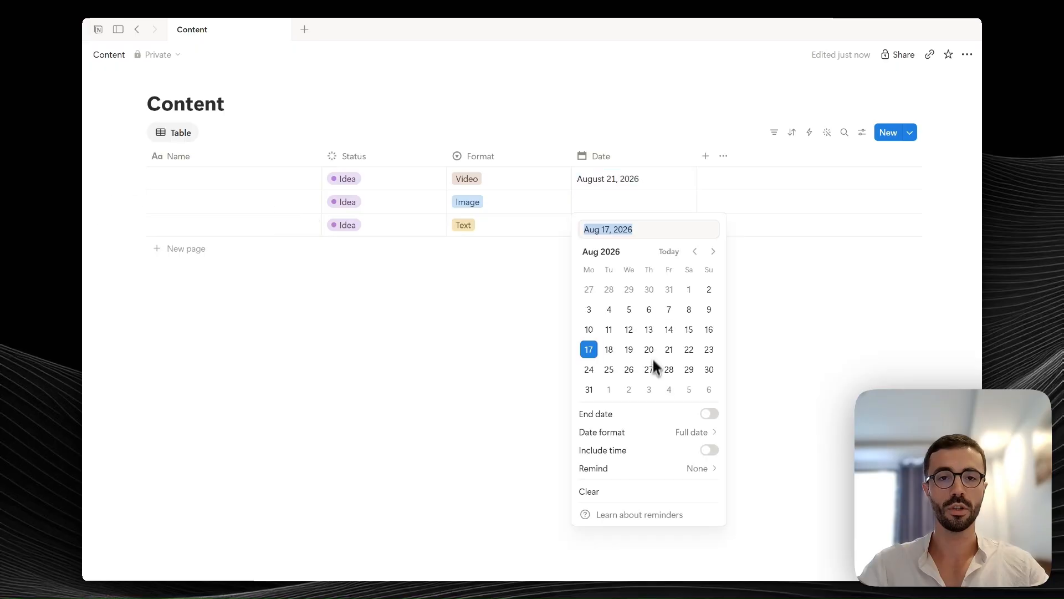
click(649, 369)
click(623, 231)
click(588, 389)
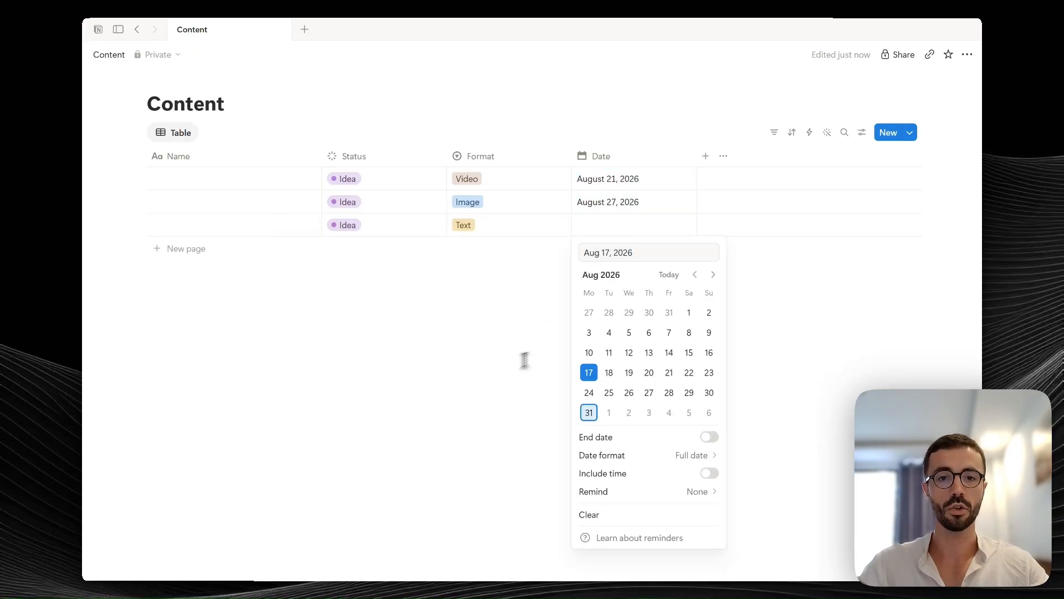
- Rename the Date property to Publication Date and set its date format to Relative
click(615, 158)
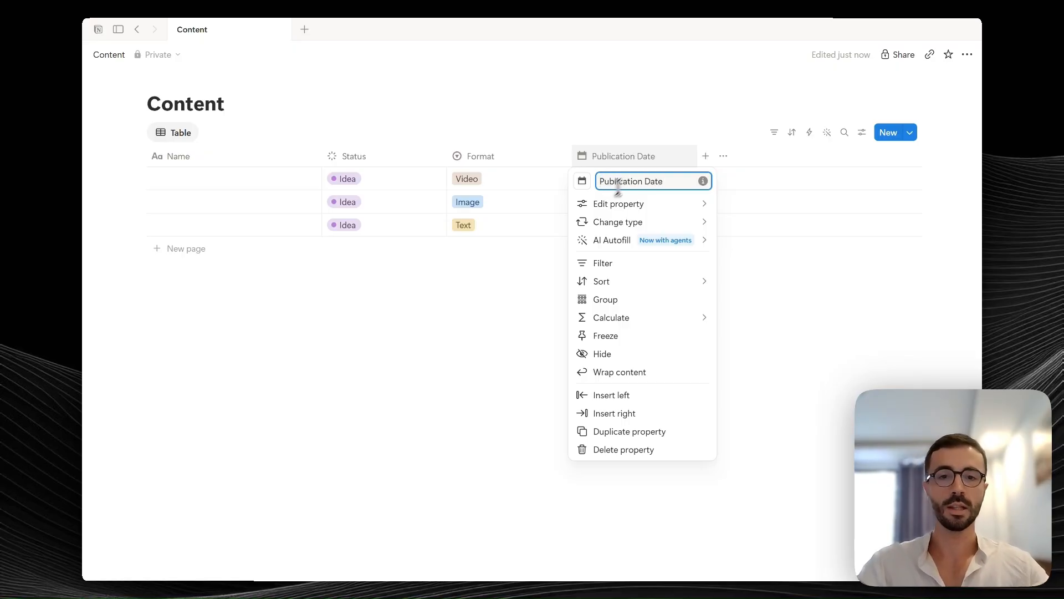
click(566, 242)
click(615, 183)
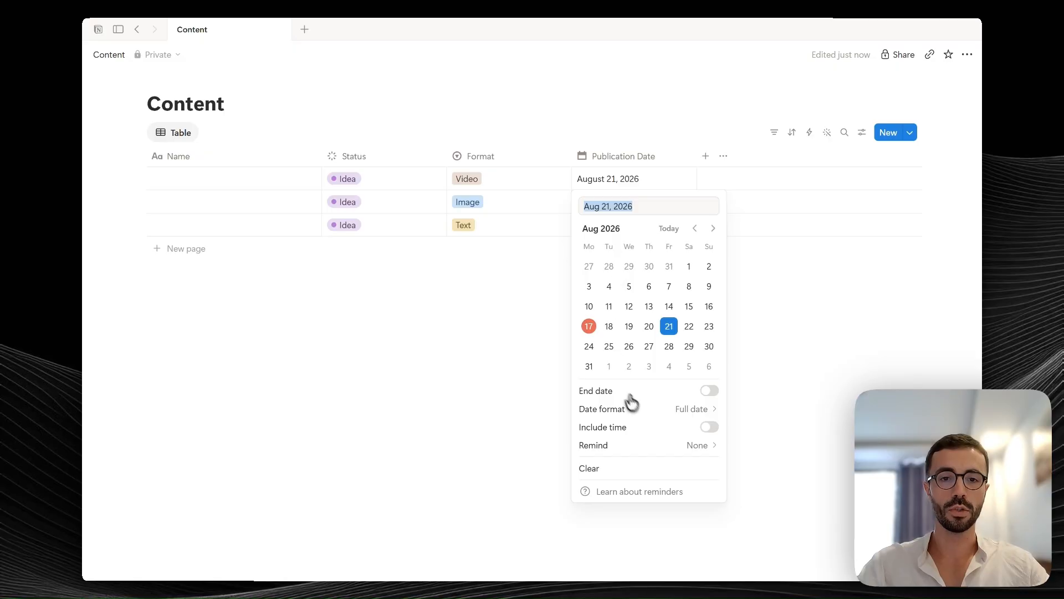
click(654, 410)
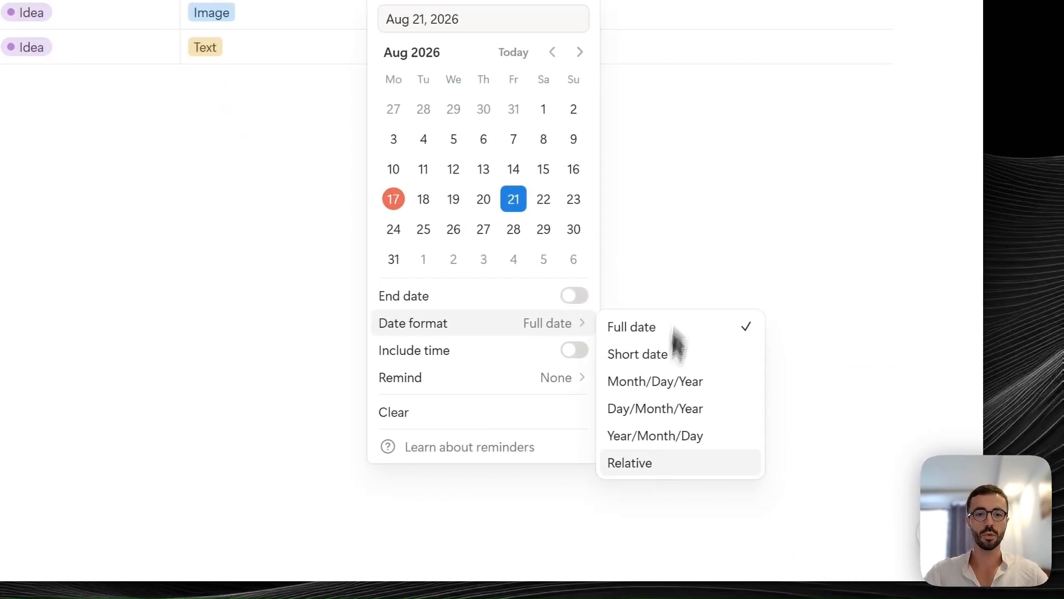
click(629, 462)
- Add a Multi-select property to the table and rename it Platforms
click(682, 237)
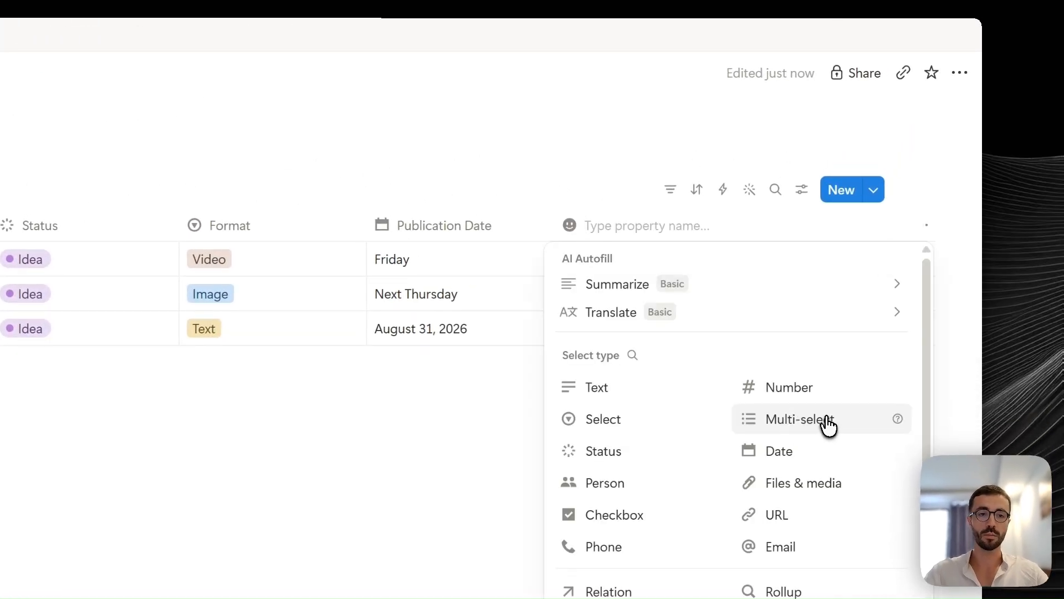
click(828, 424)
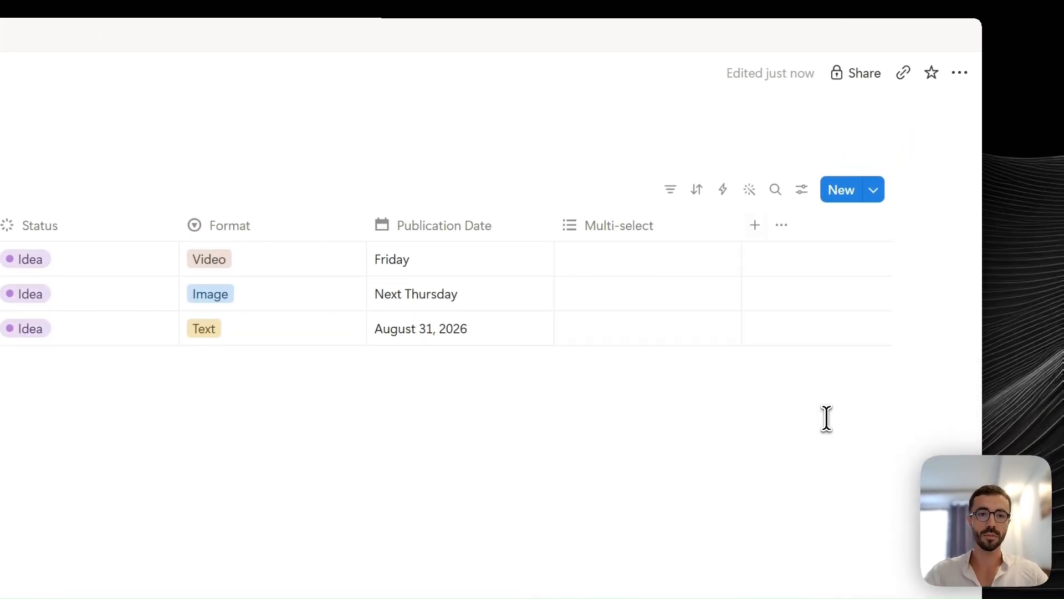
click(633, 235)
triple_click(632, 262)
text(Pla)
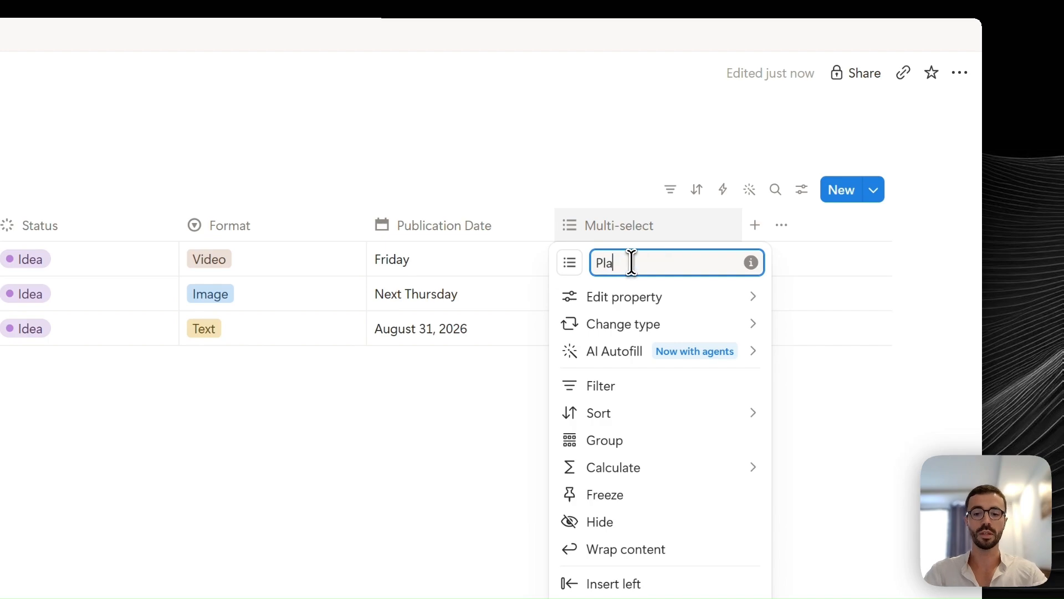
text(tforms)
click(411, 415)
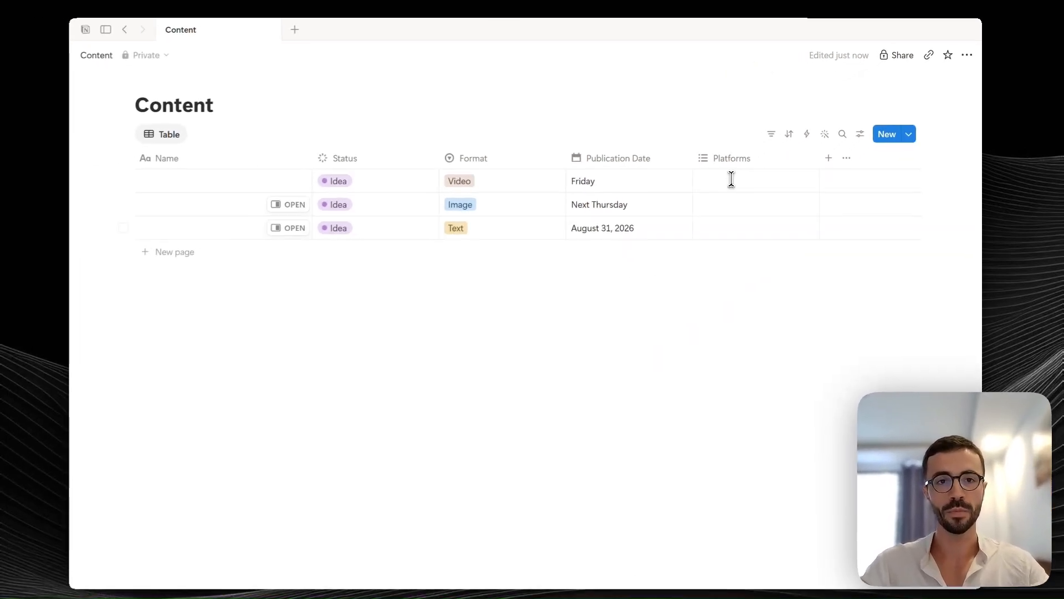
- Fill the first row's Platforms cell with the new options YouTube, Instagram and X
click(731, 178)
text(YouTube)
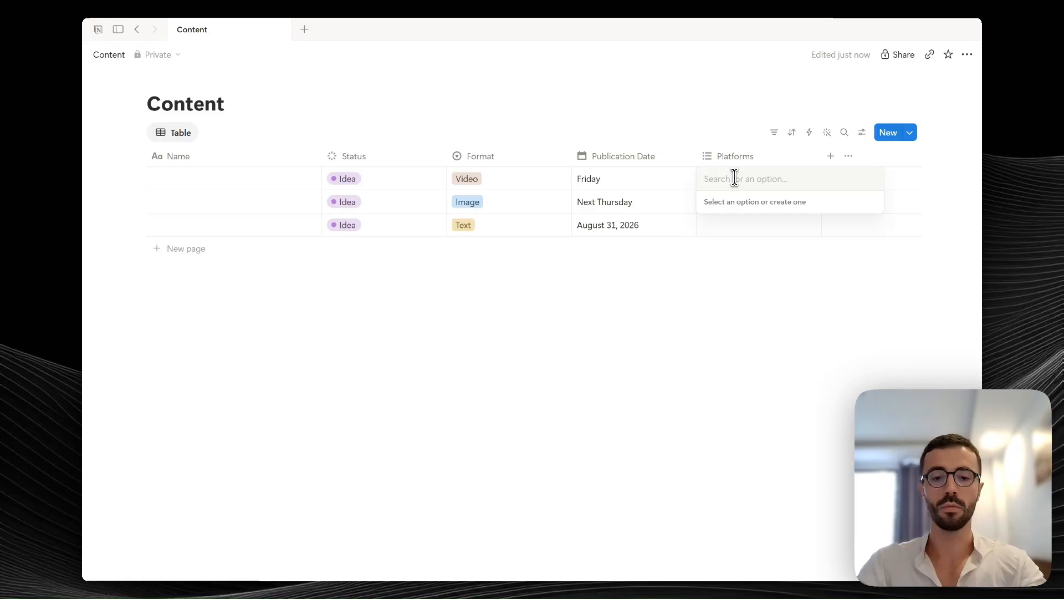
key(Return)
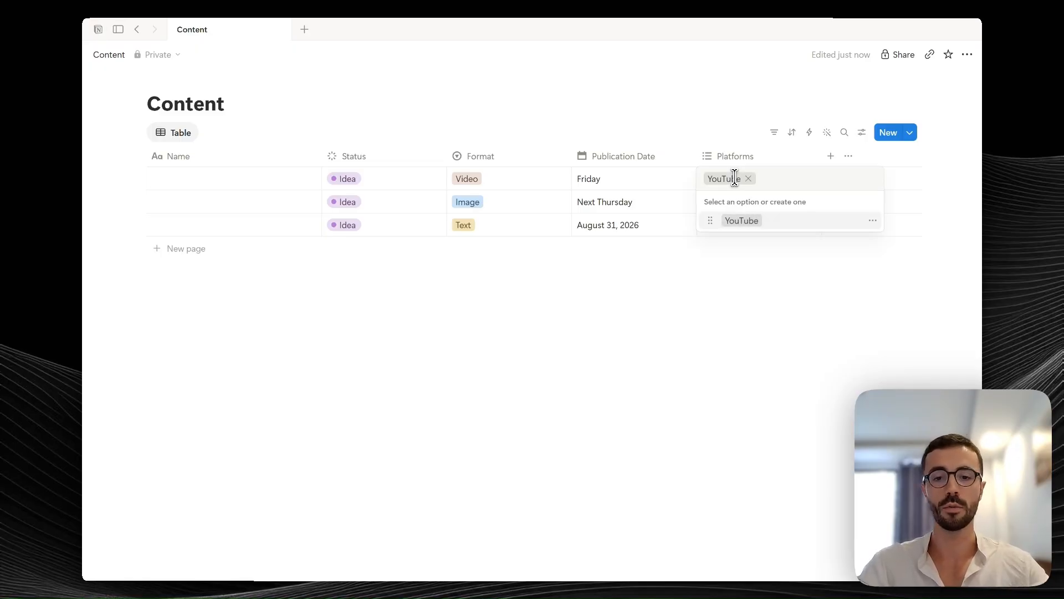
text(Instagram)
key(Return)
text(X)
key(Return)
key(Escape)
key(Escape)
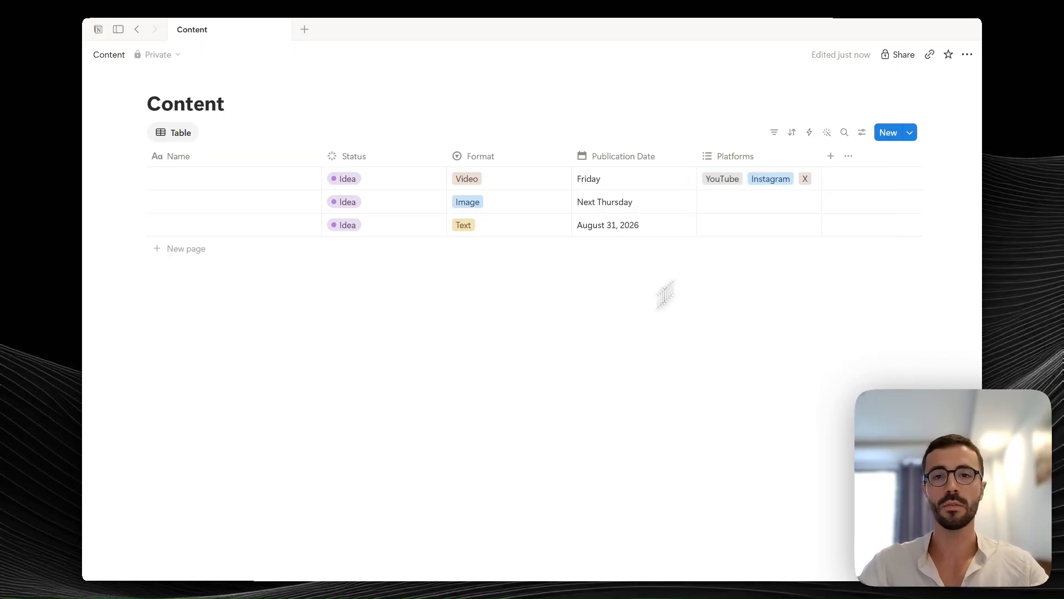
- Set the second row's Platforms cell to a new TikTok option
click(754, 209)
text(TikTok)
key(Return)
key(Escape)
- Rename the Table view as All Content and close its settings
click(174, 133)
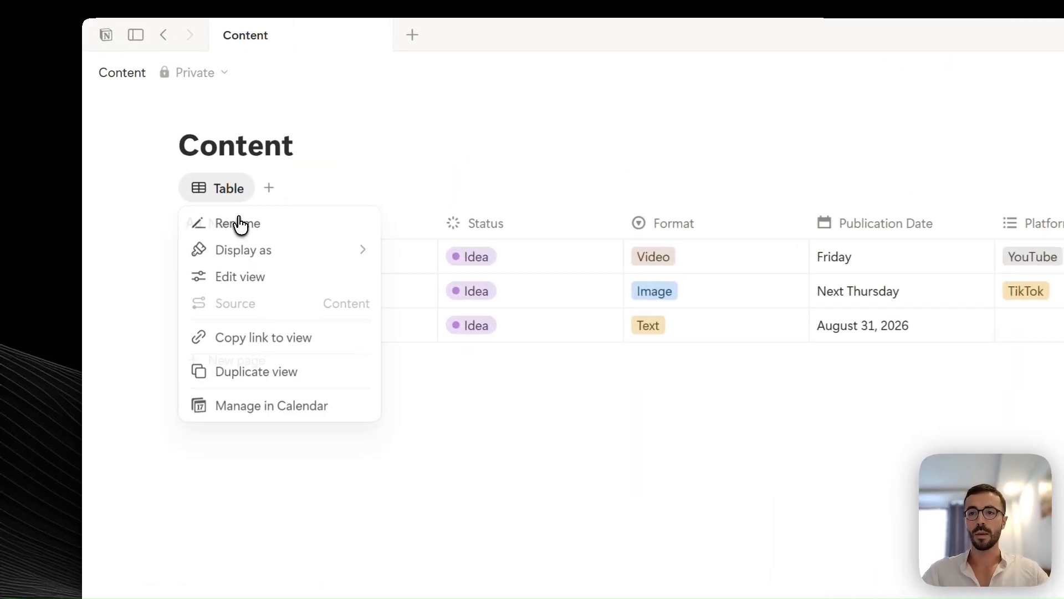
click(239, 224)
text(All Content)
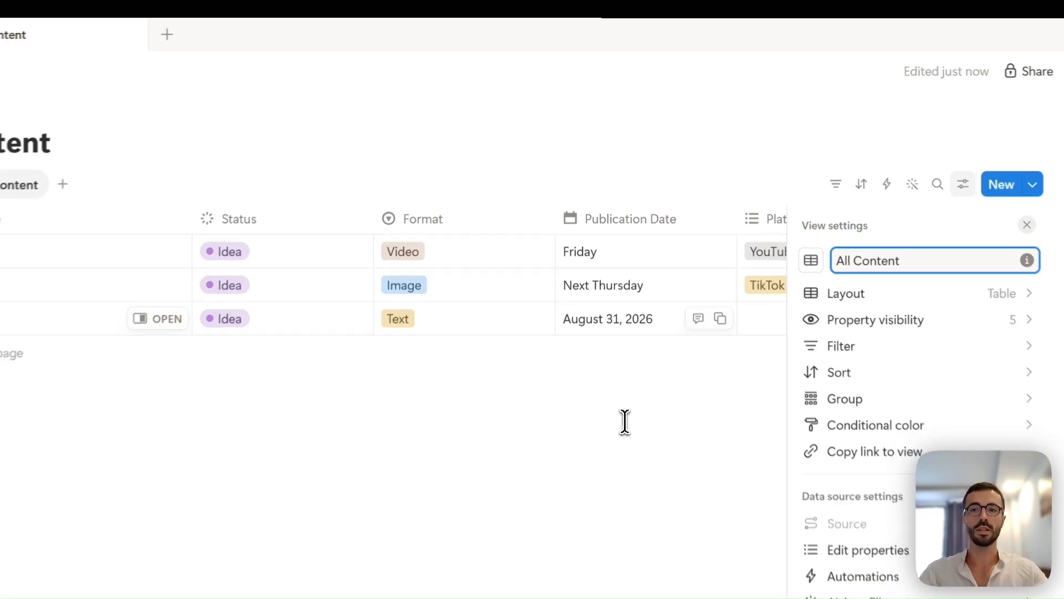
click(626, 434)
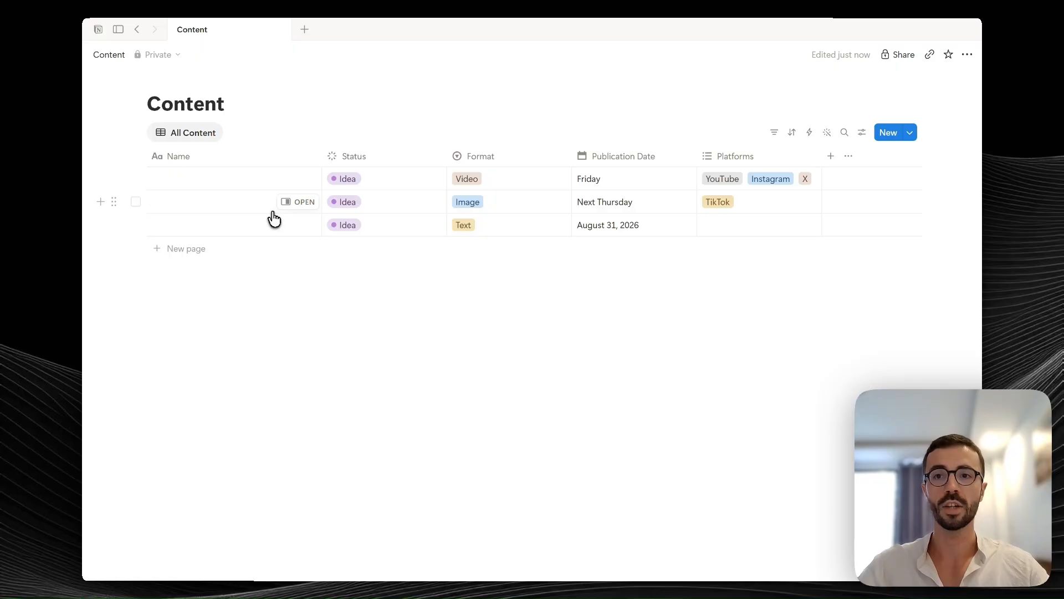
- Add a List view named Ideas to the Content database
click(232, 132)
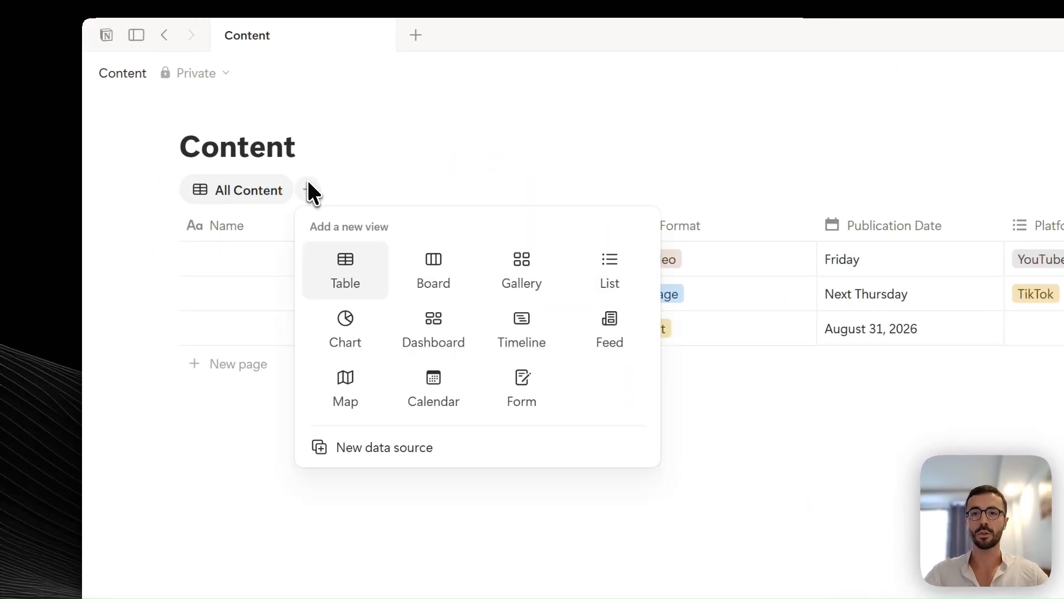
click(602, 276)
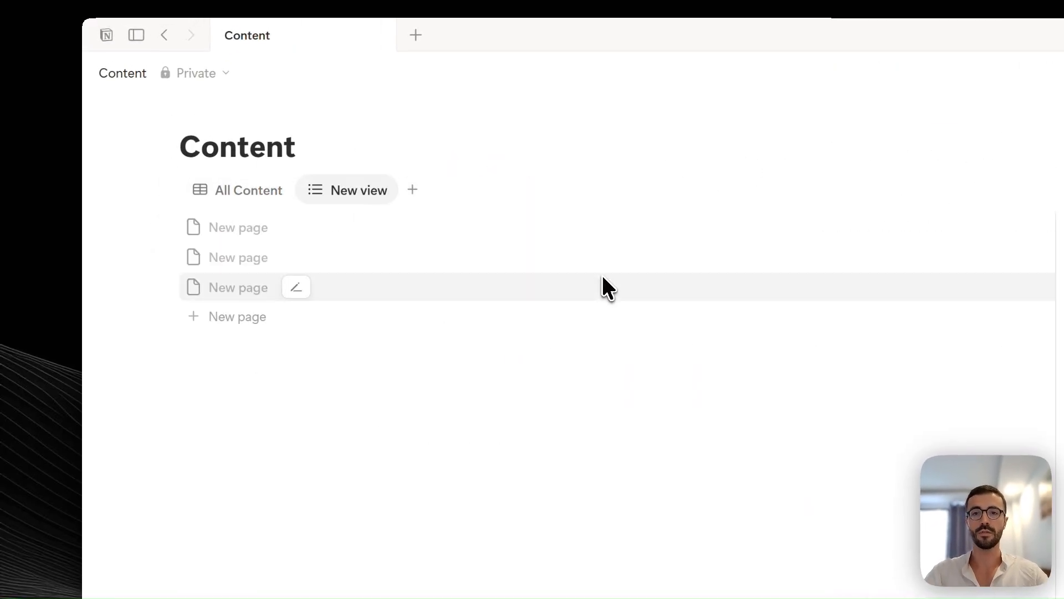
text(Ideas)
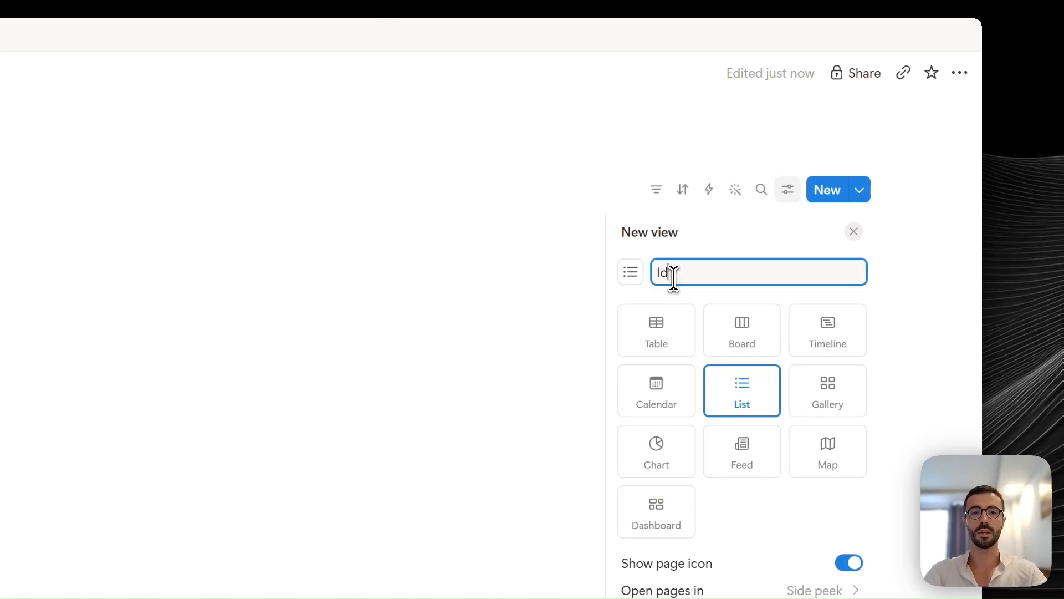
key(Return)
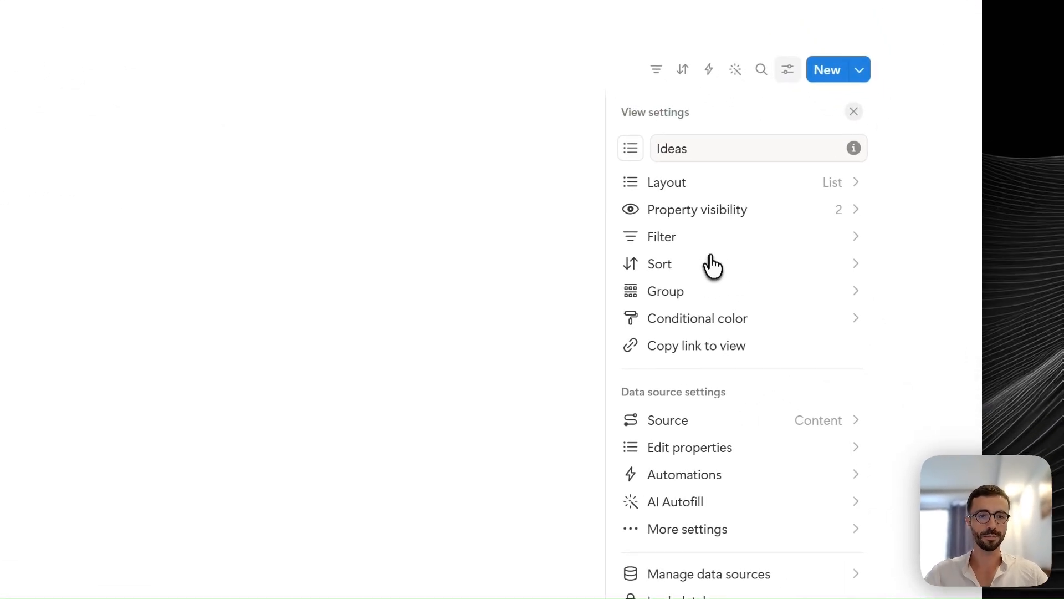
- Filter the Ideas view to show only pages whose Status is Idea
click(710, 249)
click(688, 302)
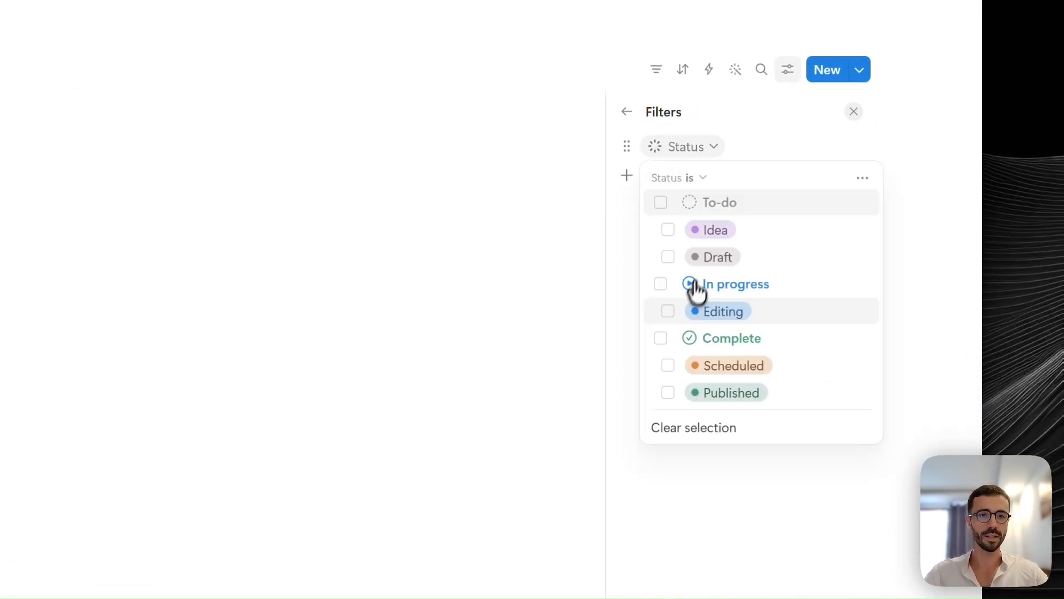
click(668, 231)
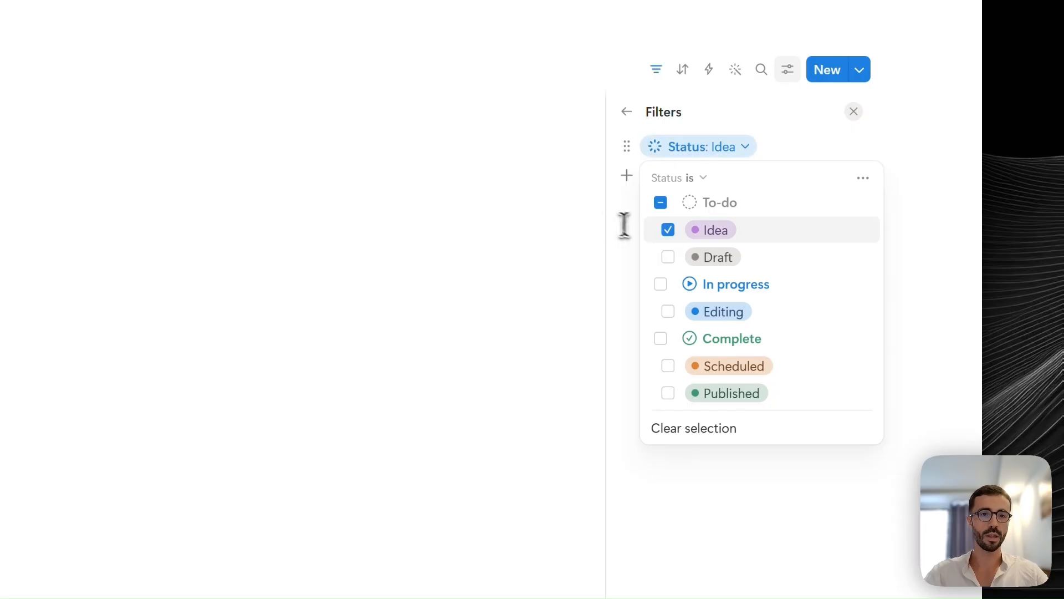
click(579, 226)
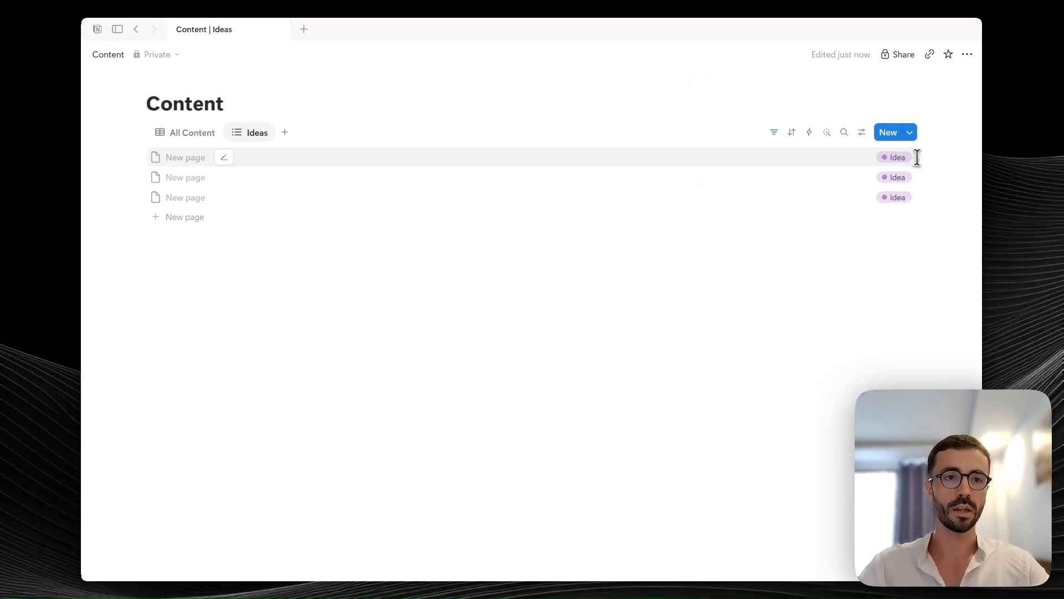
drag(939, 153, 899, 198)
click(933, 159)
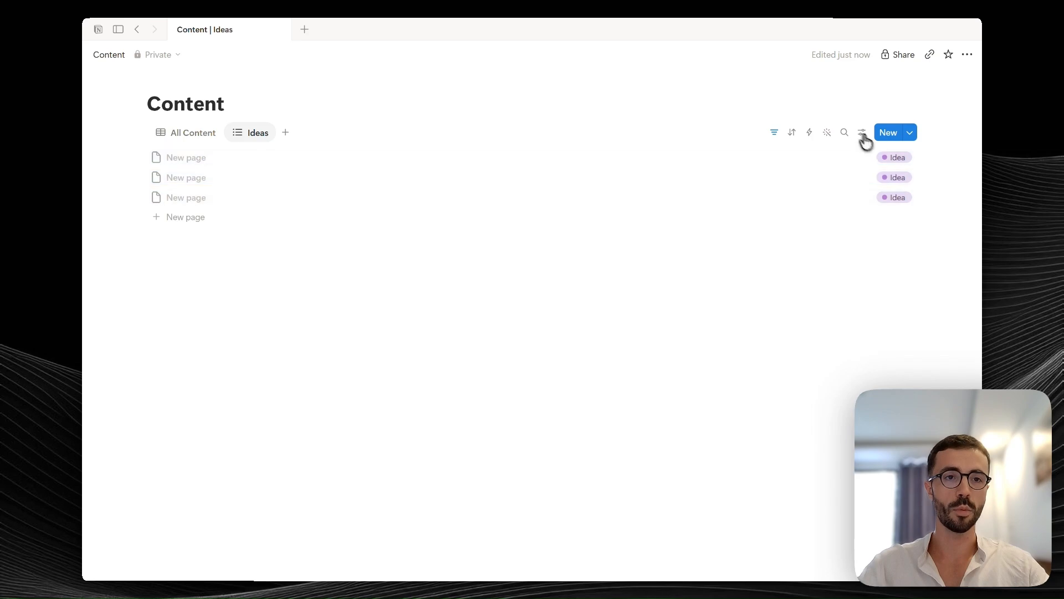
- Hide the Status property in the Ideas list view
click(862, 132)
click(827, 228)
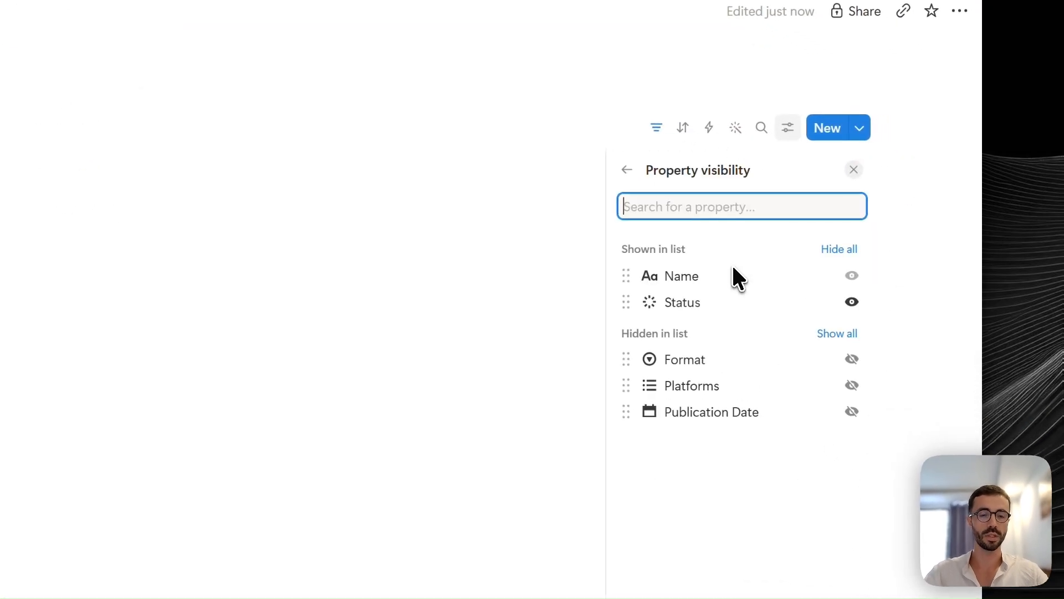
click(852, 304)
click(497, 316)
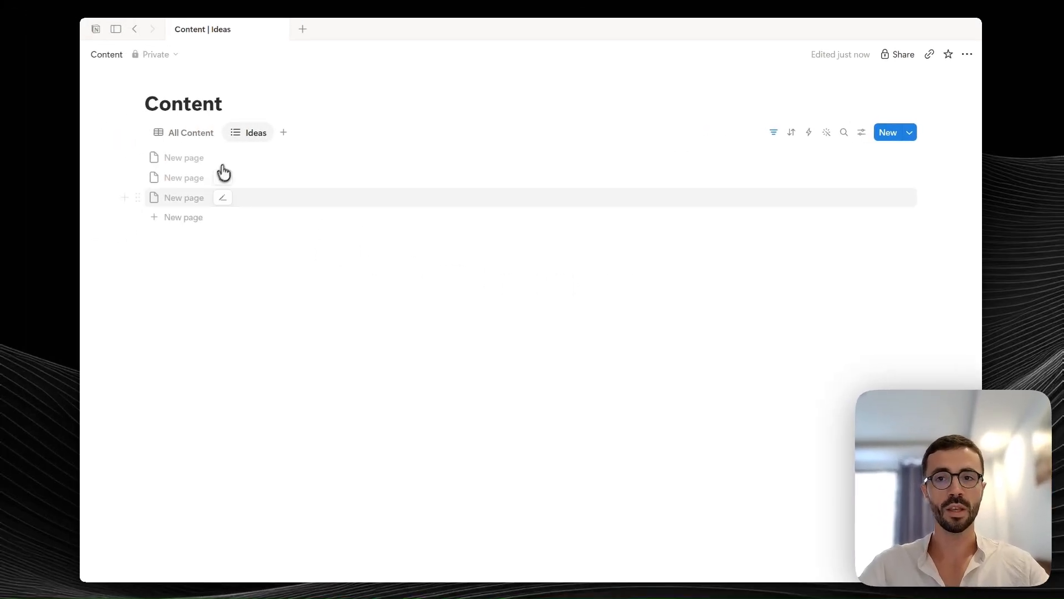
drag(401, 325, 171, 161)
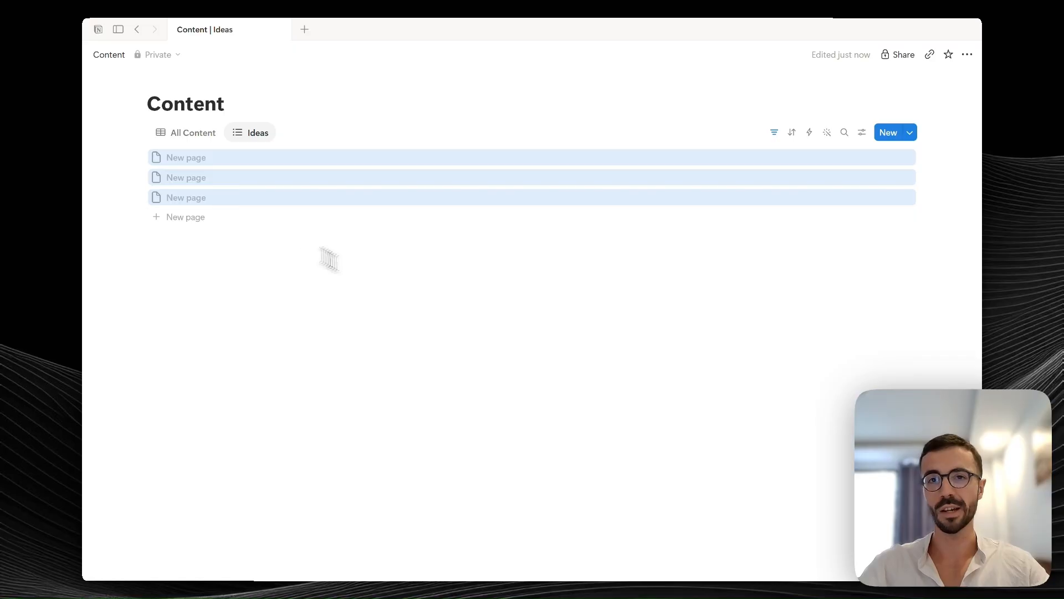
click(354, 271)
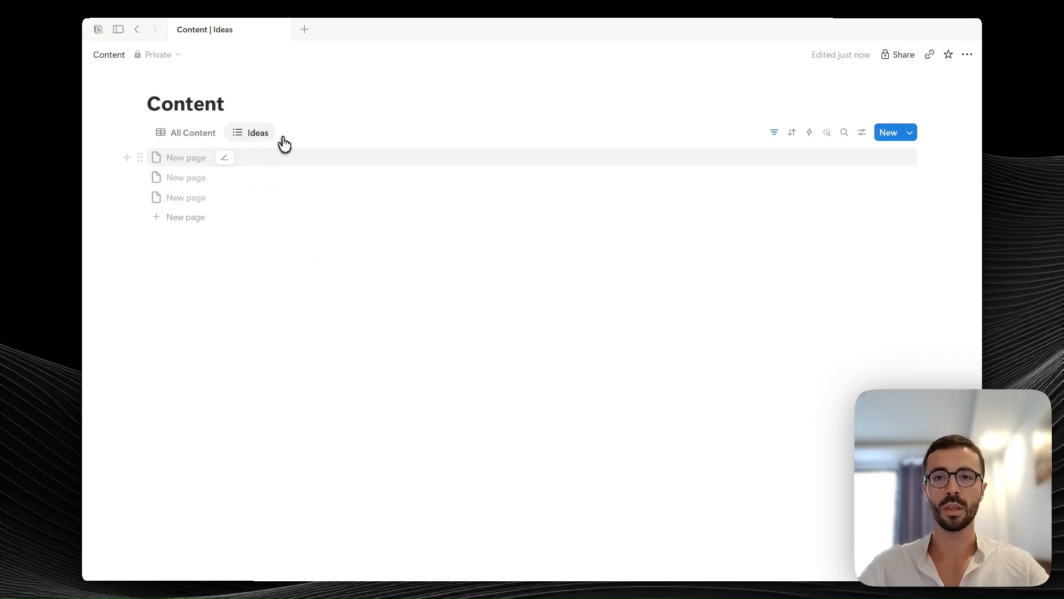
- Add a Board view named Pipeline to the Content database
click(286, 133)
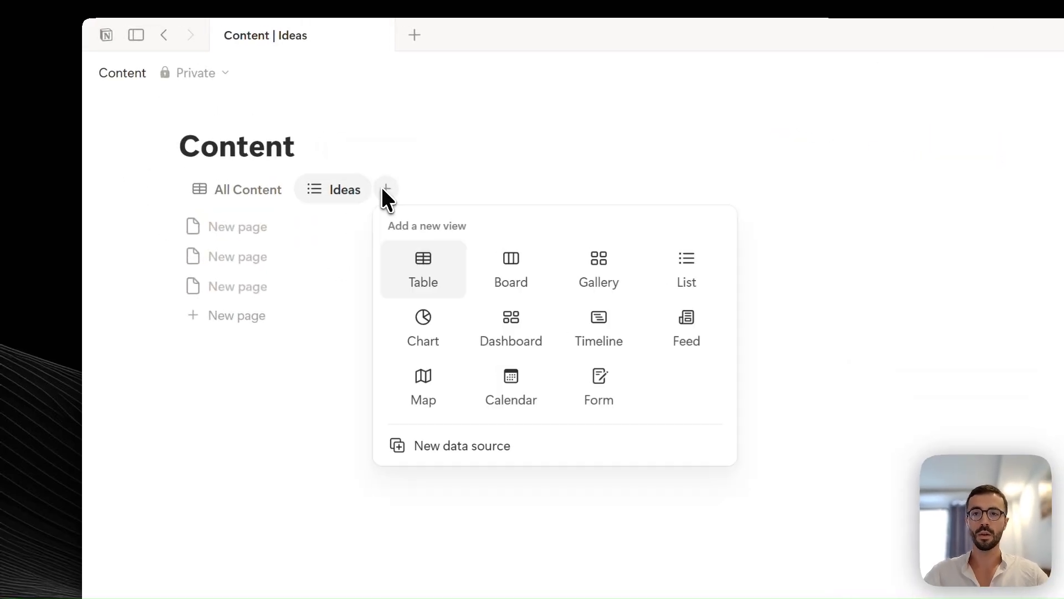
click(513, 272)
text(Pipel)
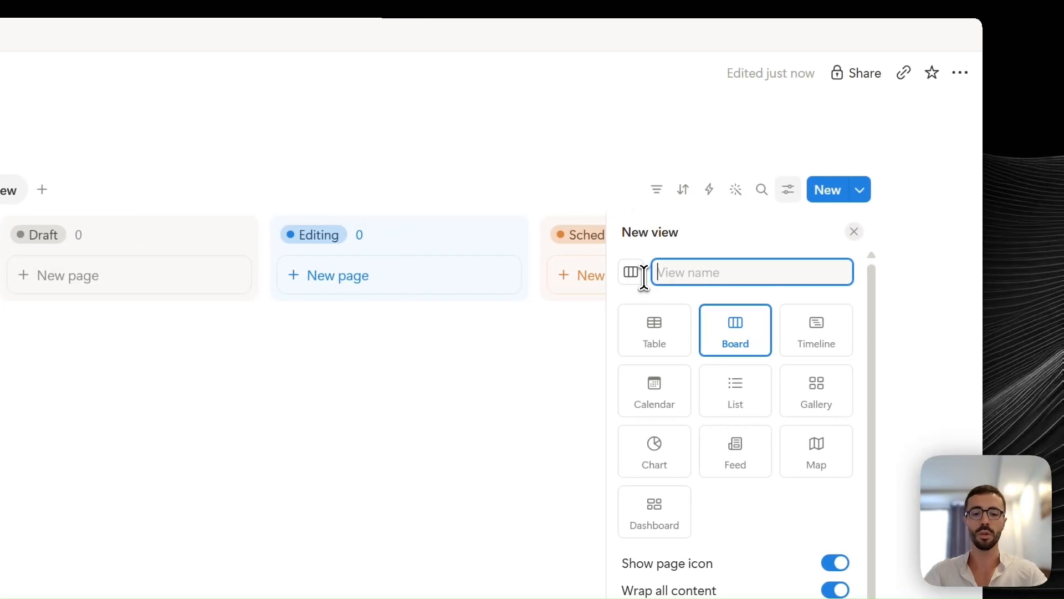
text(ien)
key(Return)
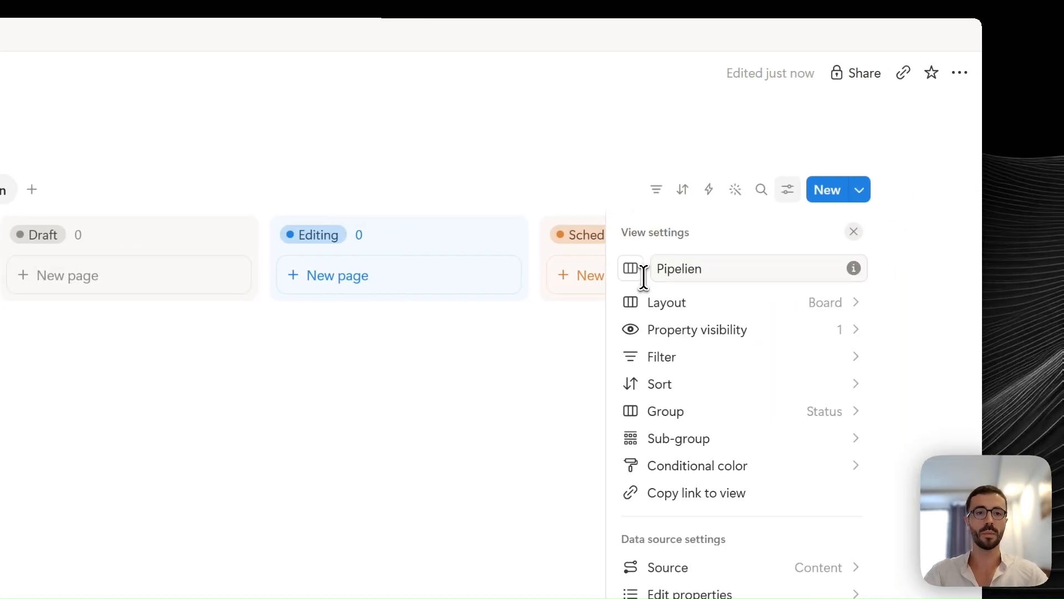
click(742, 273)
key(BackSpace)
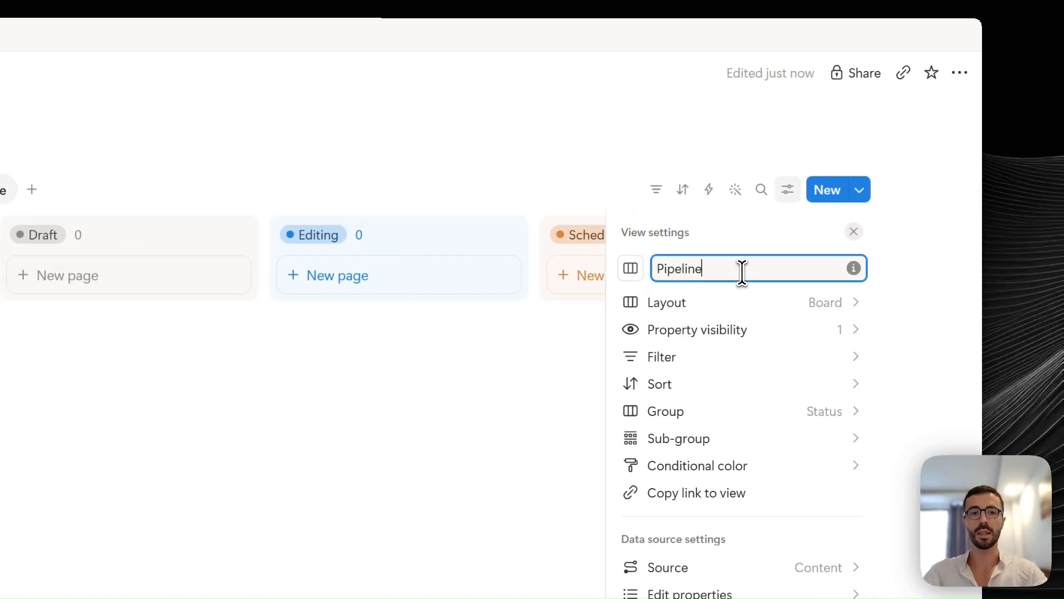
click(577, 301)
drag(244, 379, 908, 314)
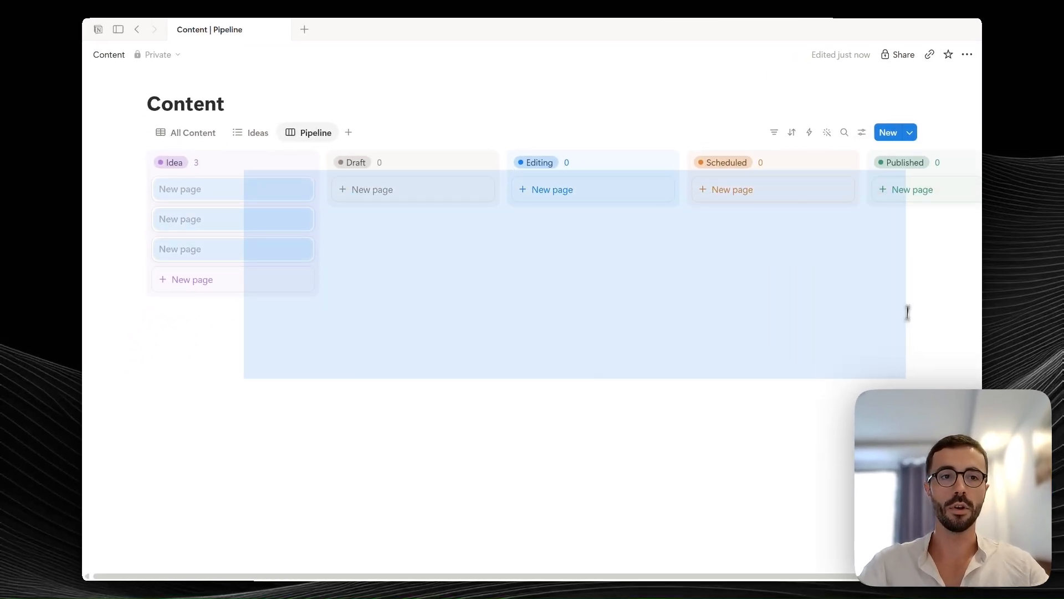
click(908, 317)
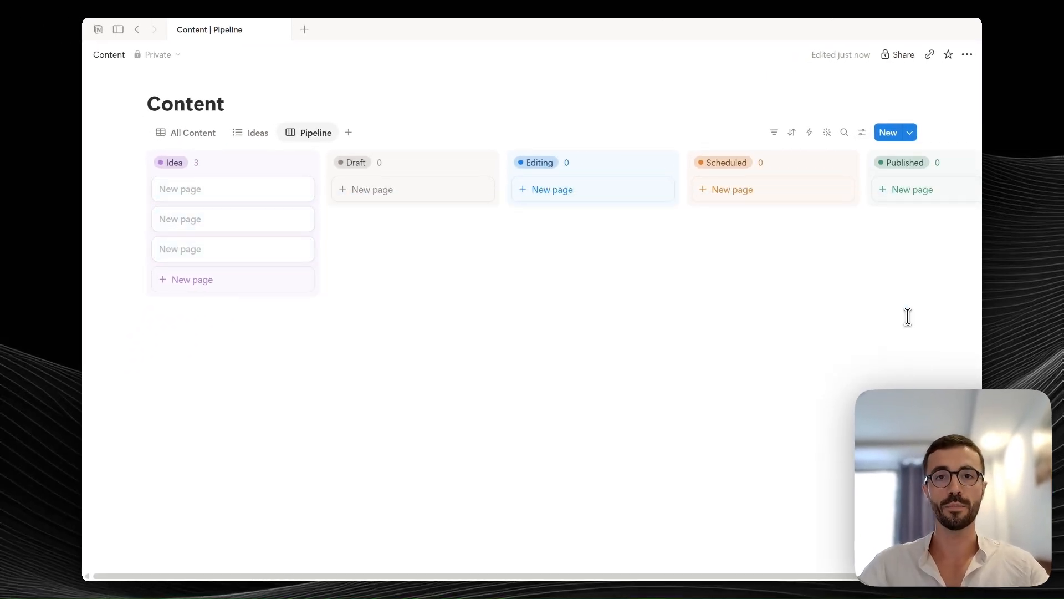
- Hide the Idea and Published groups in the Pipeline board's grouping settings
click(861, 132)
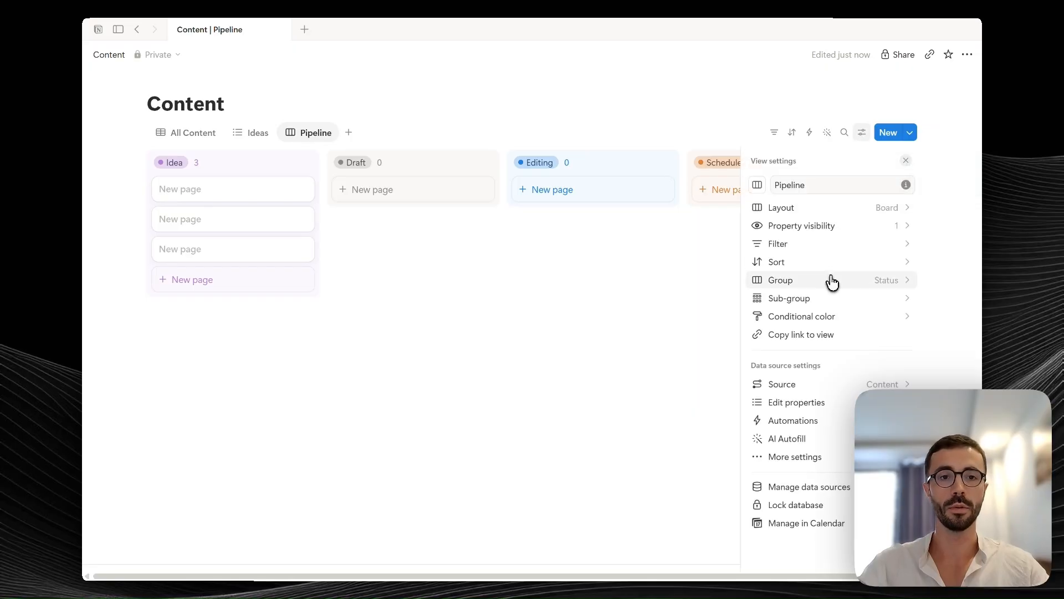
click(834, 280)
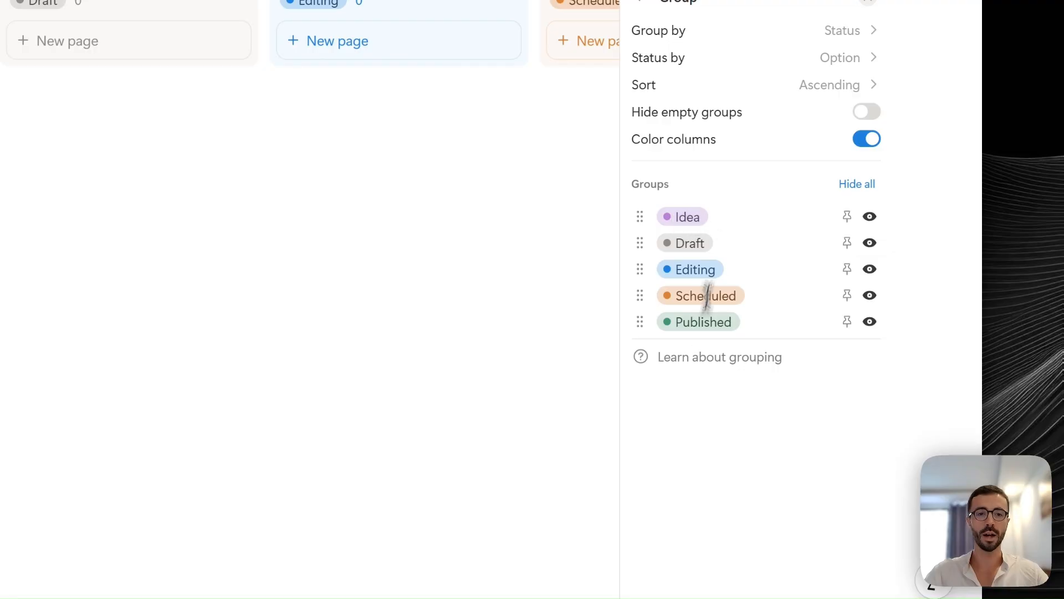
click(870, 217)
click(869, 294)
click(569, 298)
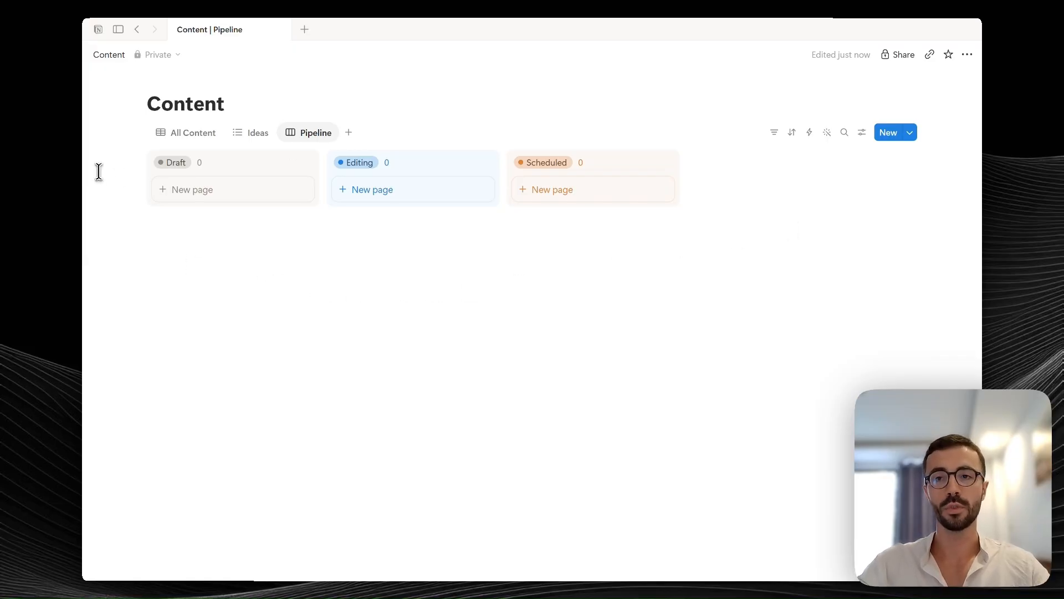
- Compare the Ideas view with the Pipeline board view
click(242, 138)
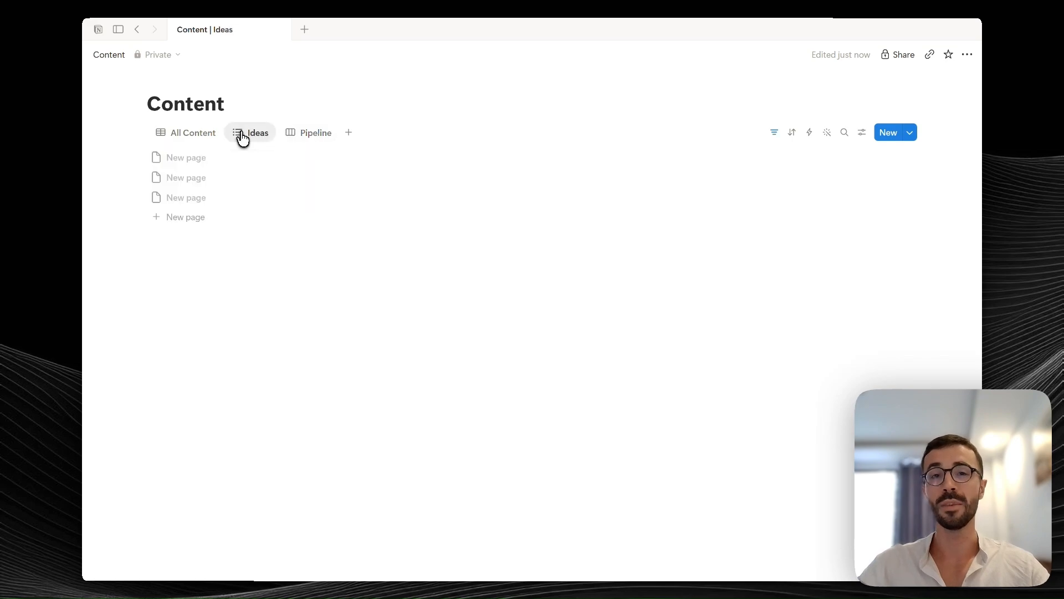
click(318, 133)
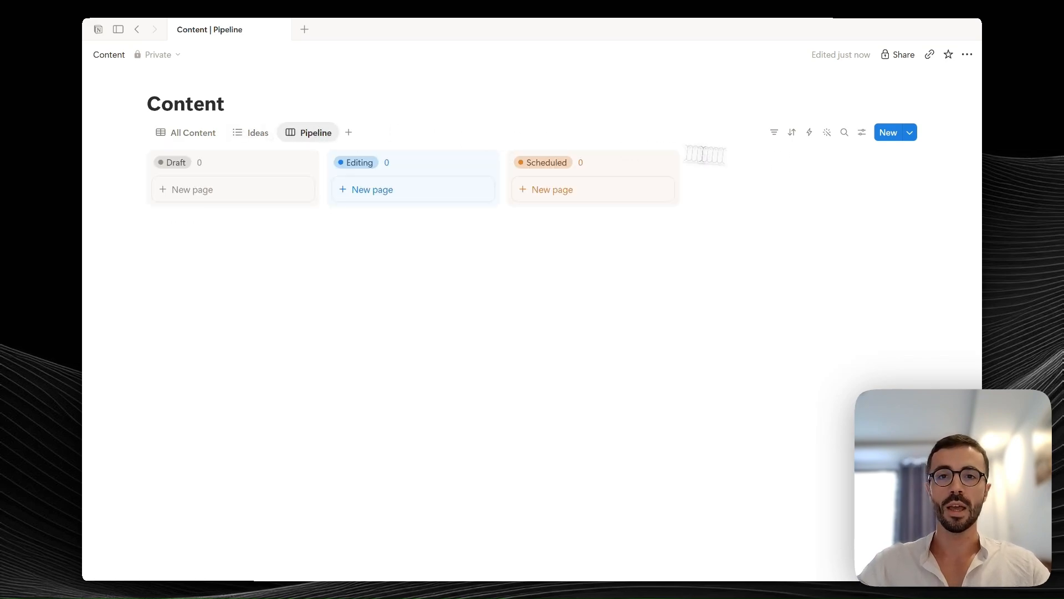
- Set the Ideas pages' Status to Draft for Text, Editing for Video and Scheduled for Image, and return to the Pipeline view
click(244, 133)
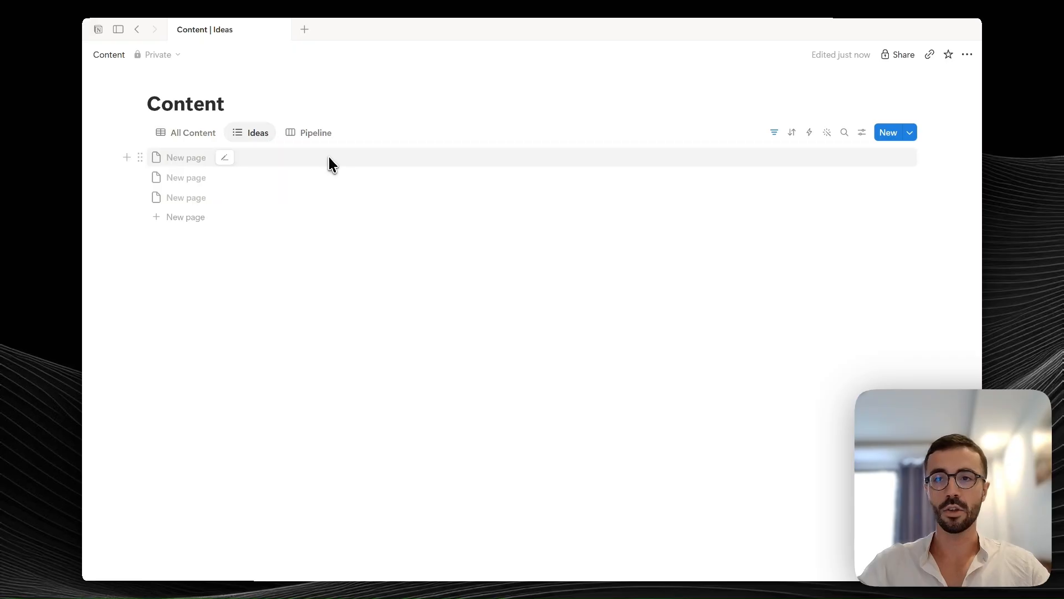
click(328, 163)
click(730, 201)
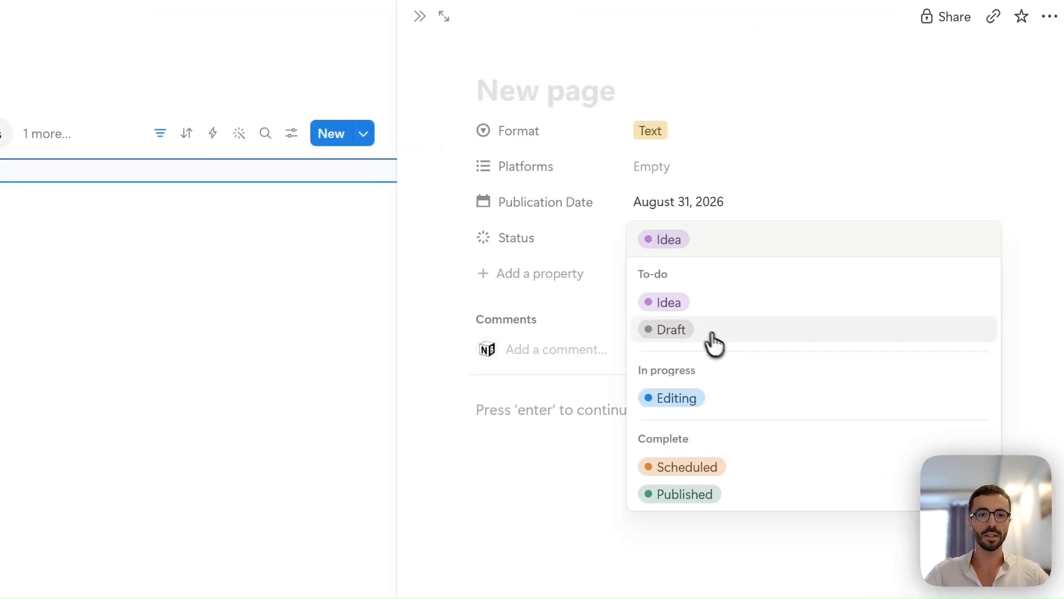
click(718, 346)
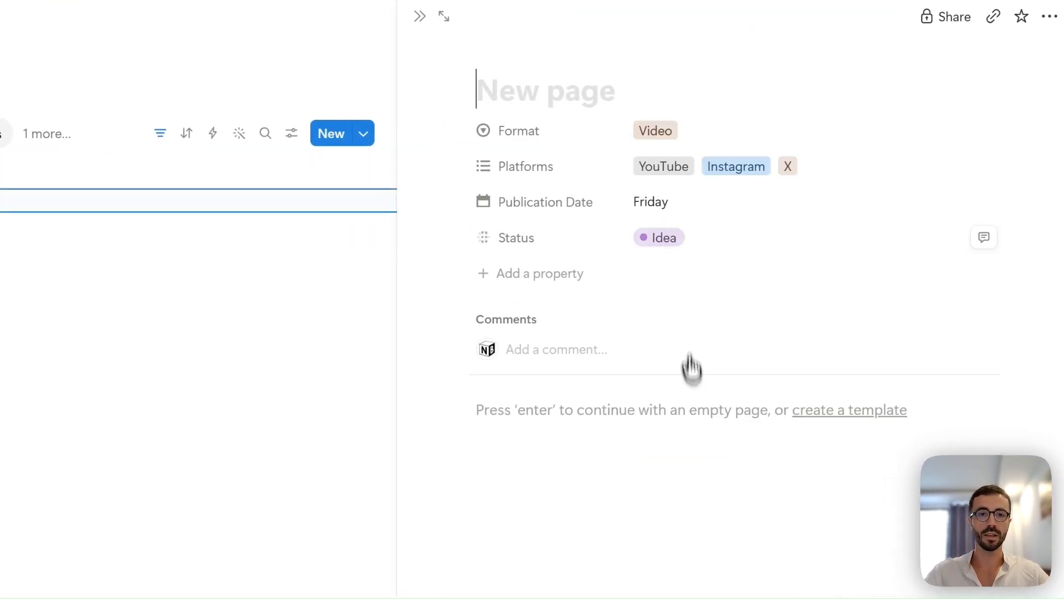
click(665, 239)
key(Return)
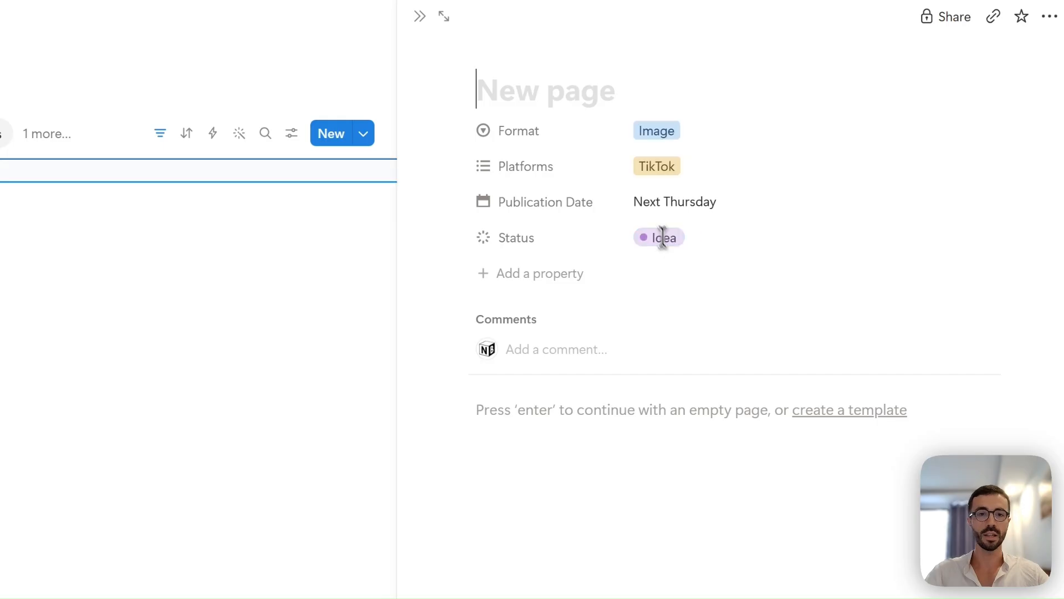
click(660, 238)
click(688, 467)
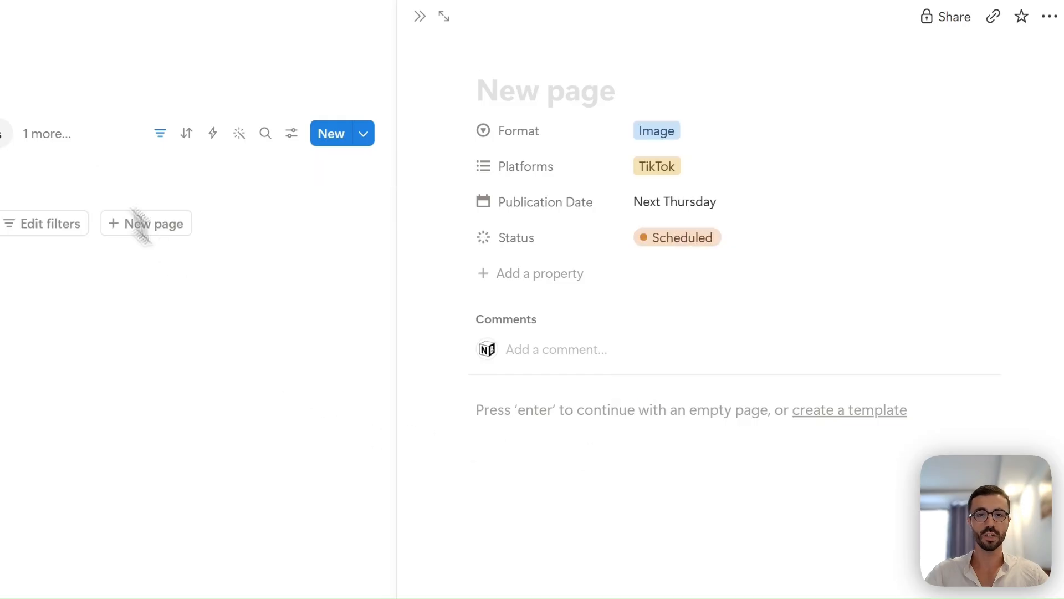
click(167, 250)
click(92, 134)
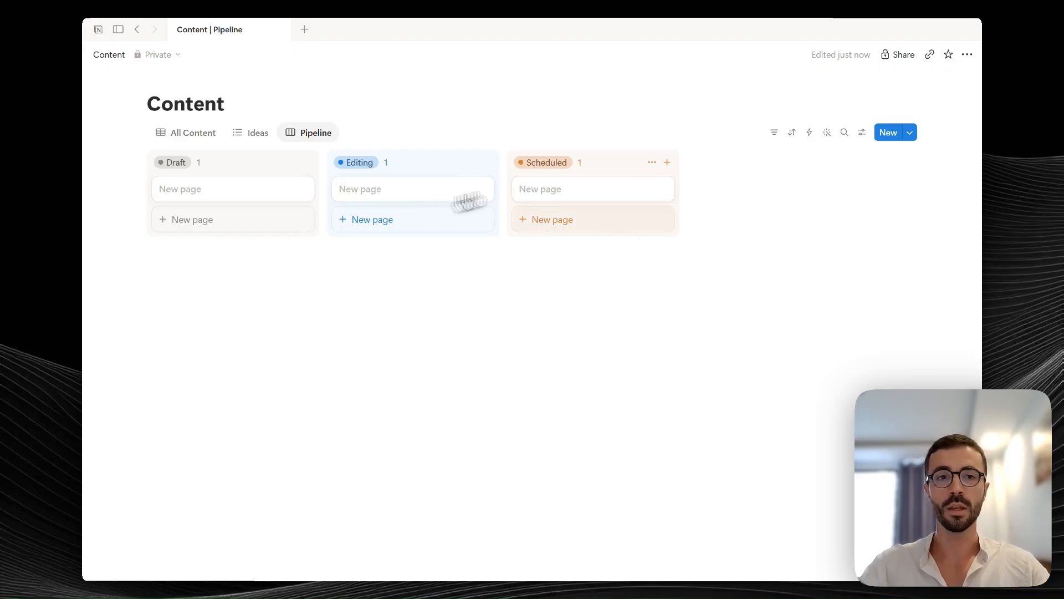
- Show the Publication Date and Format properties on the Pipeline board cards
click(862, 133)
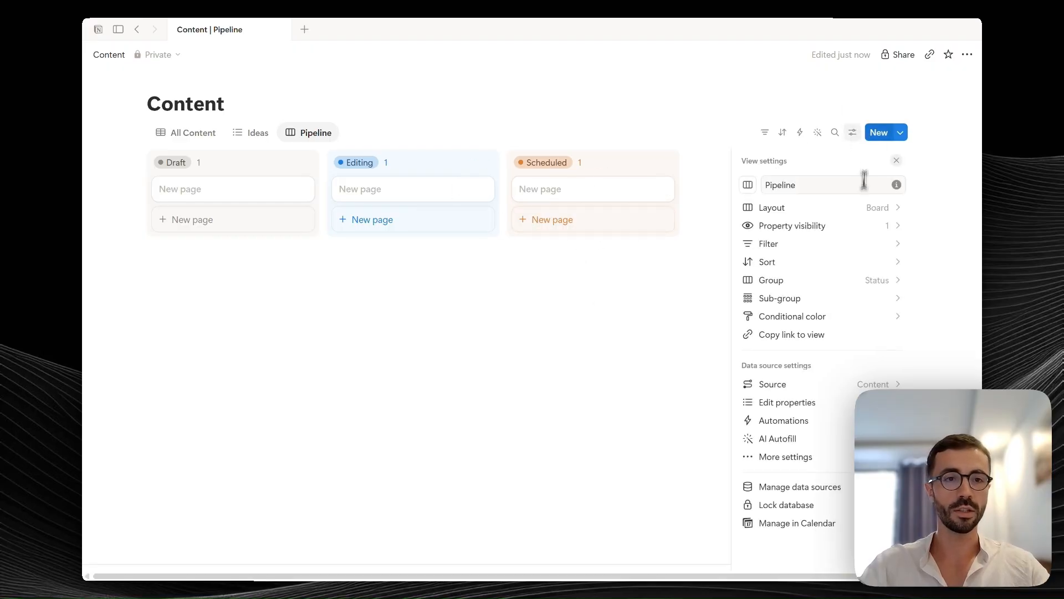
click(863, 225)
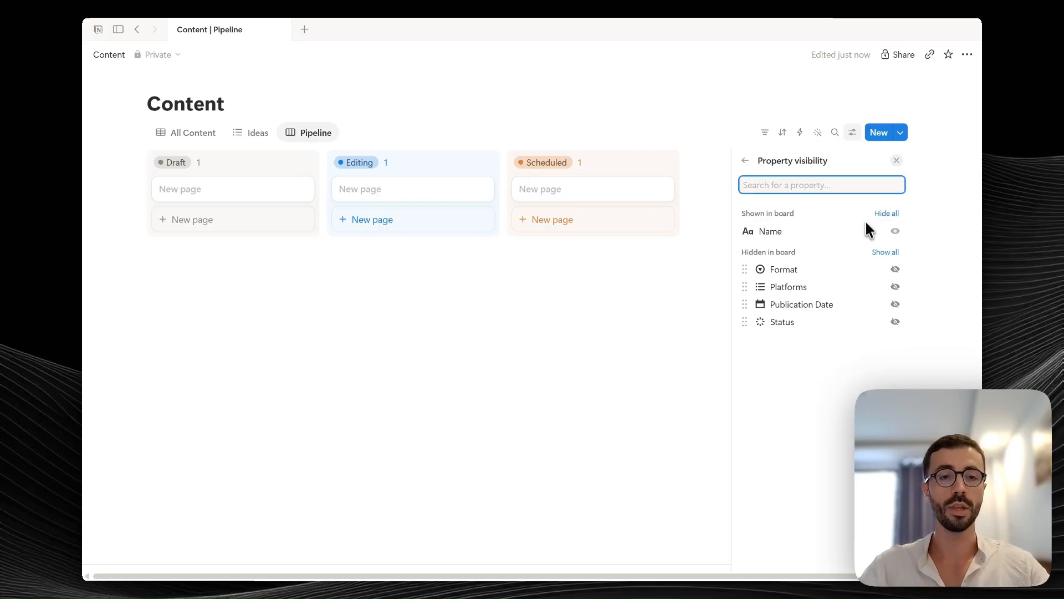
click(894, 305)
click(590, 323)
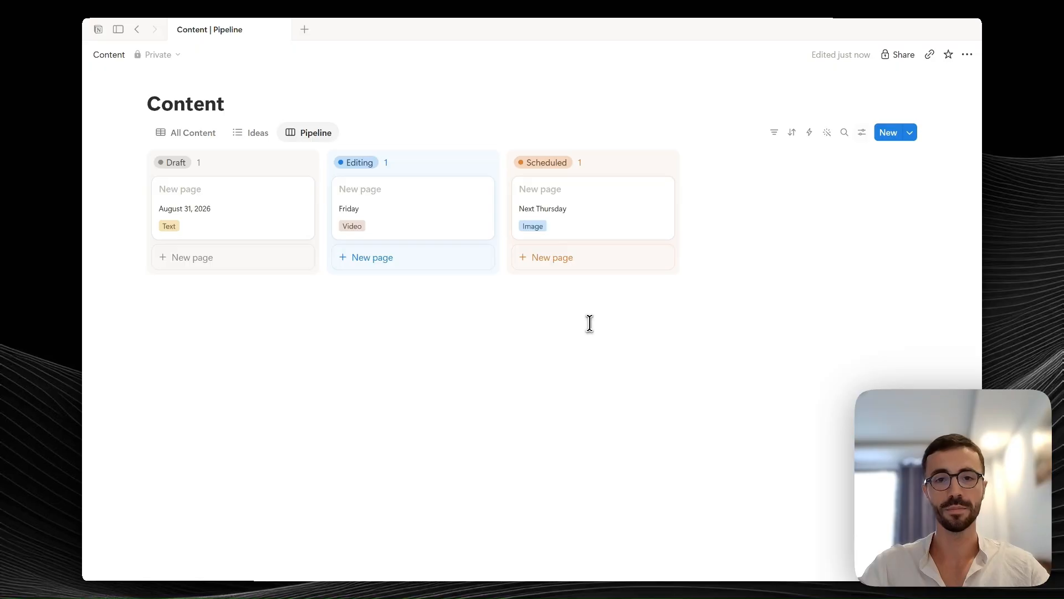
- Replace the Scheduled Image card's publication date with Friday and move the Video card from Editing to Scheduled
click(544, 209)
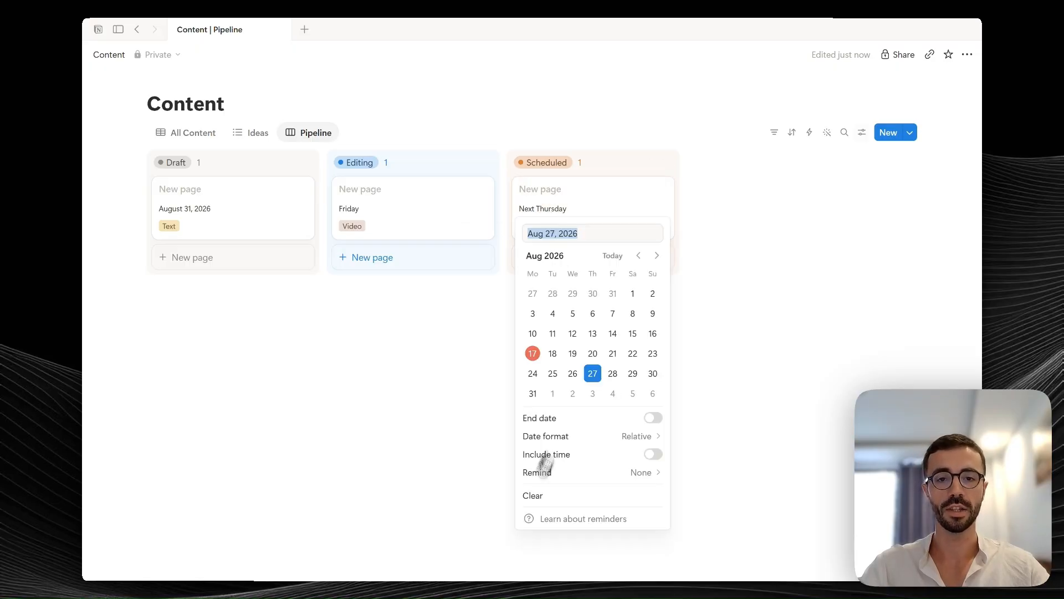
click(547, 494)
mouse_move(641, 194)
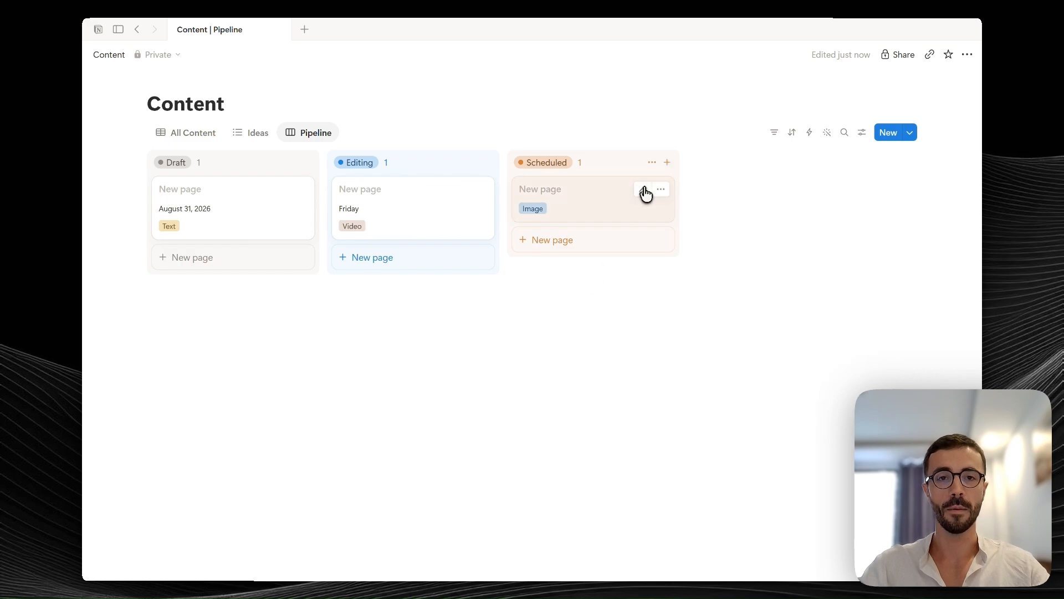
click(542, 271)
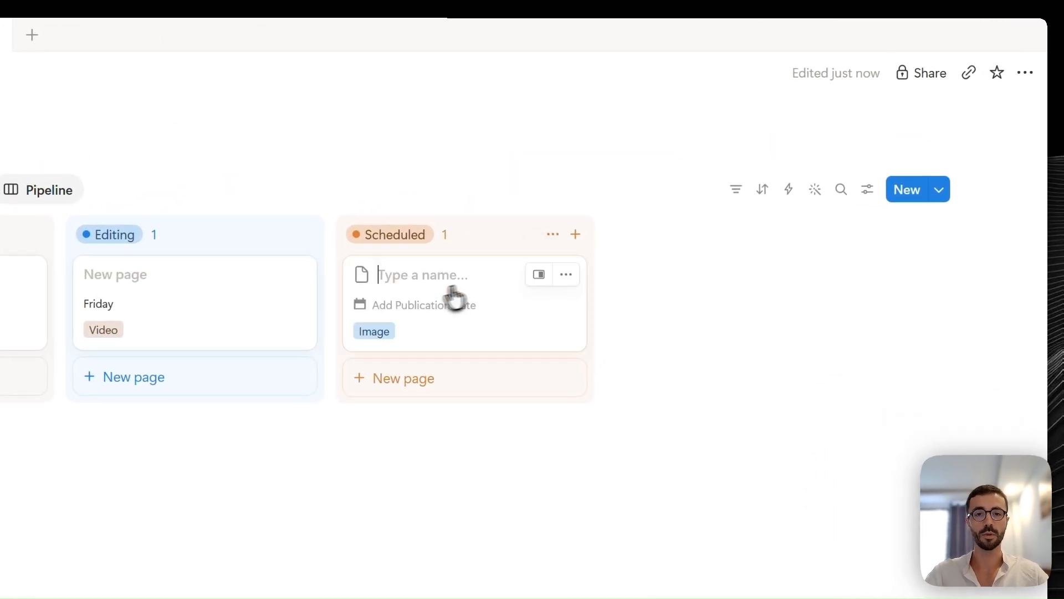
click(402, 305)
click(494, 388)
click(634, 368)
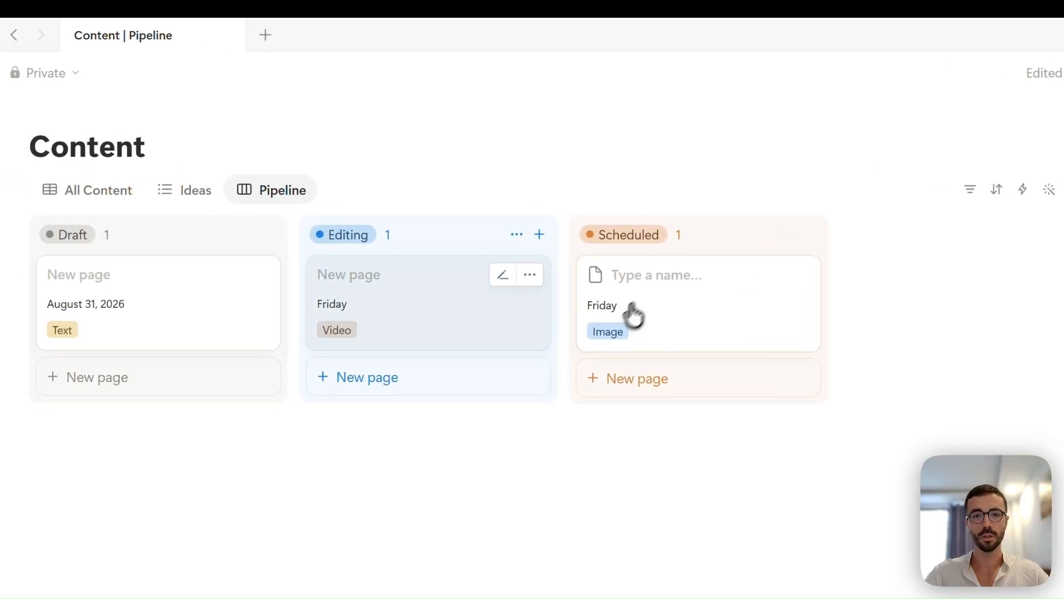
drag(377, 302, 622, 273)
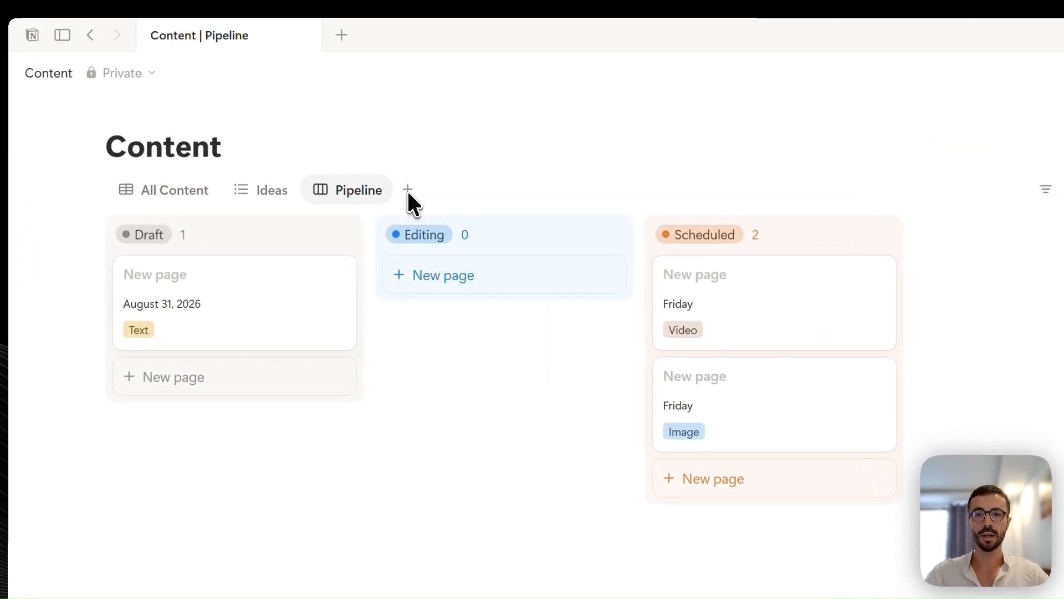
- Add a Calendar view named Content calendar to the Content database
click(408, 192)
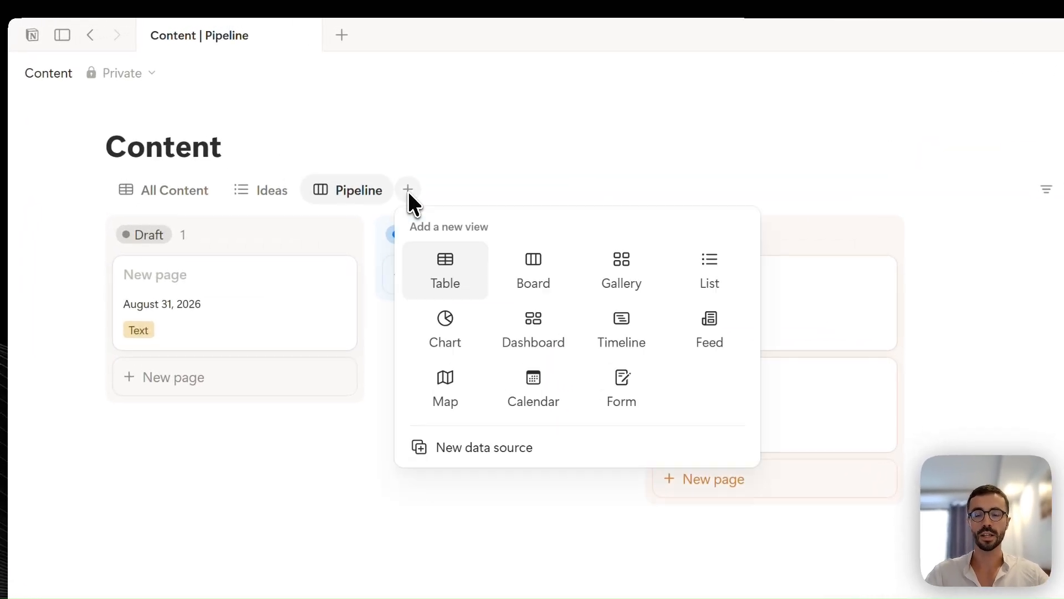
click(533, 400)
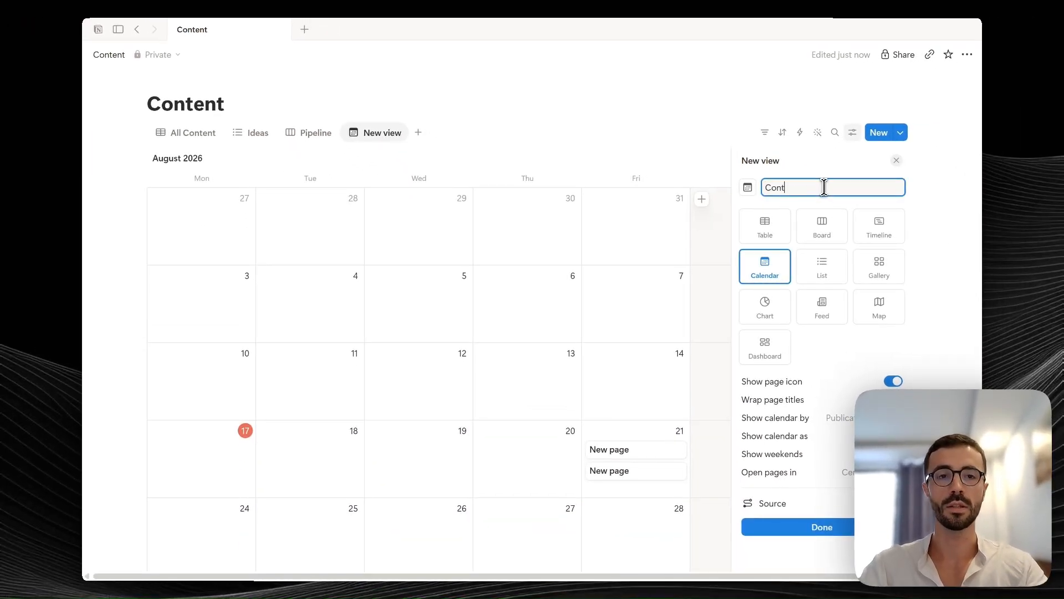
text(Content calendar)
key(Return)
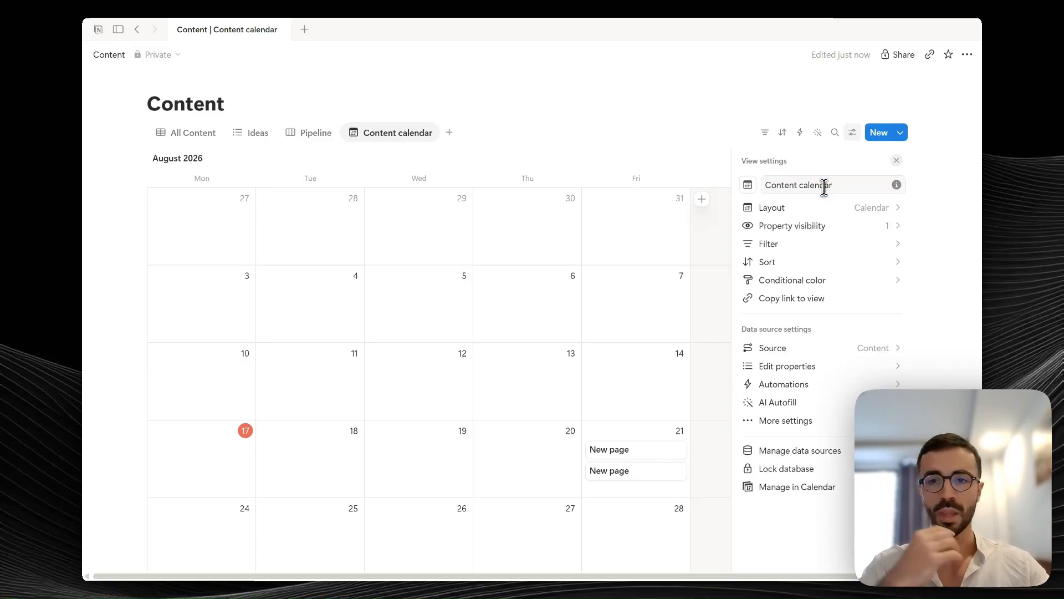
click(604, 348)
- Reschedule the Image page in the calendar from Friday, August 21 to Wednesday, August 19
scroll(393, 286, down, 1)
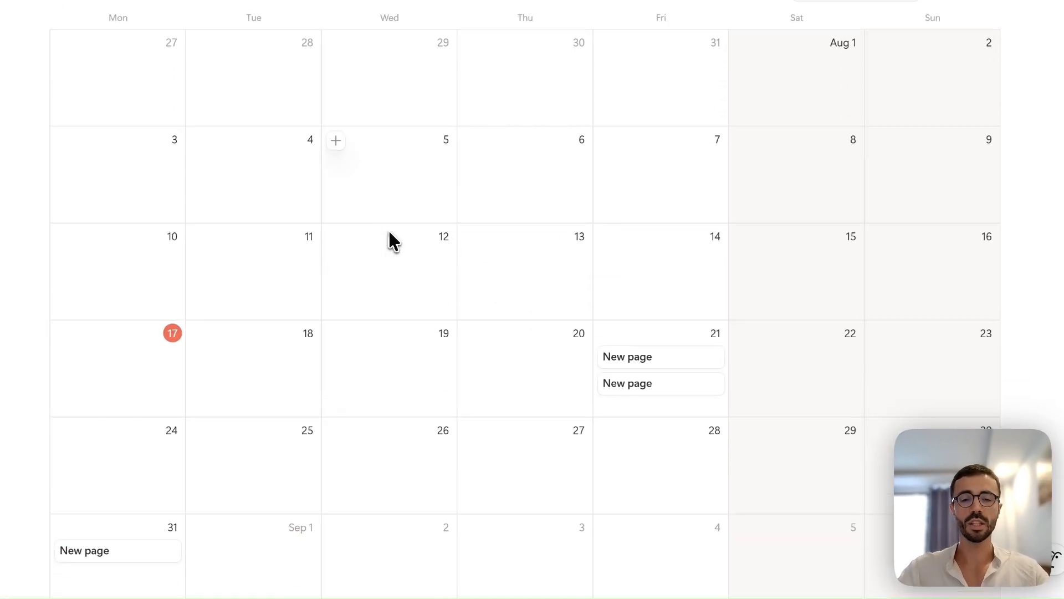
scroll(387, 232, down, 1)
drag(639, 288, 530, 285)
drag(424, 292, 451, 340)
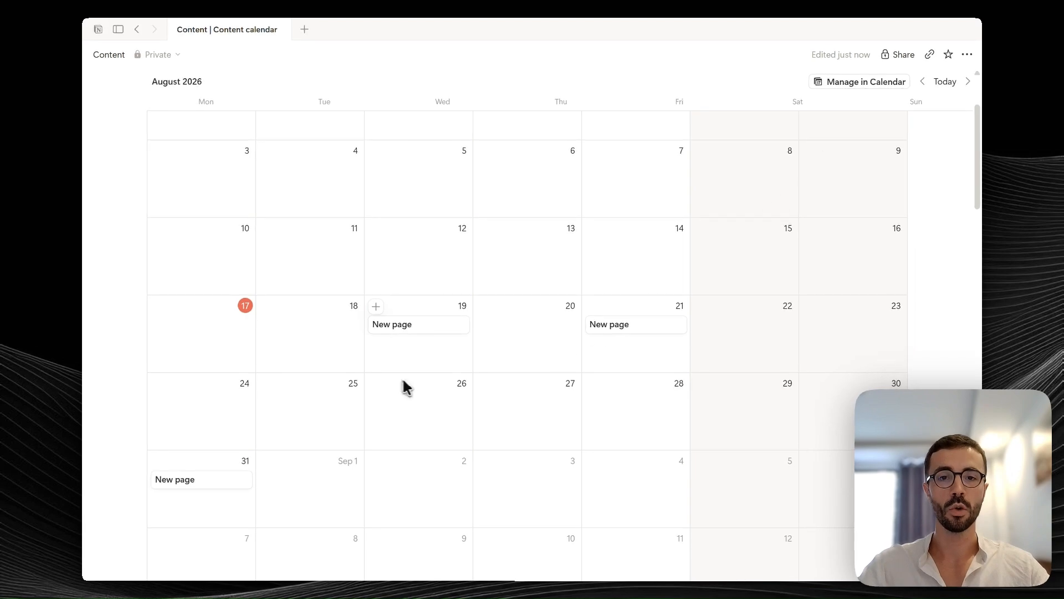
- Show the Status and Platforms properties on the entries in the Content calendar view
scroll(405, 384, up, 1)
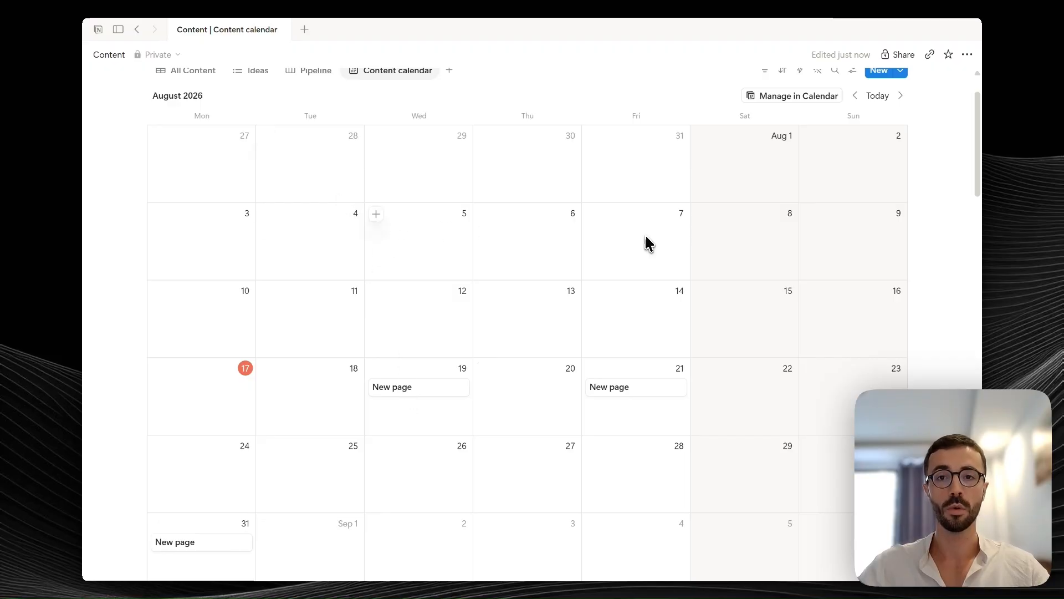
scroll(895, 204, up, 1)
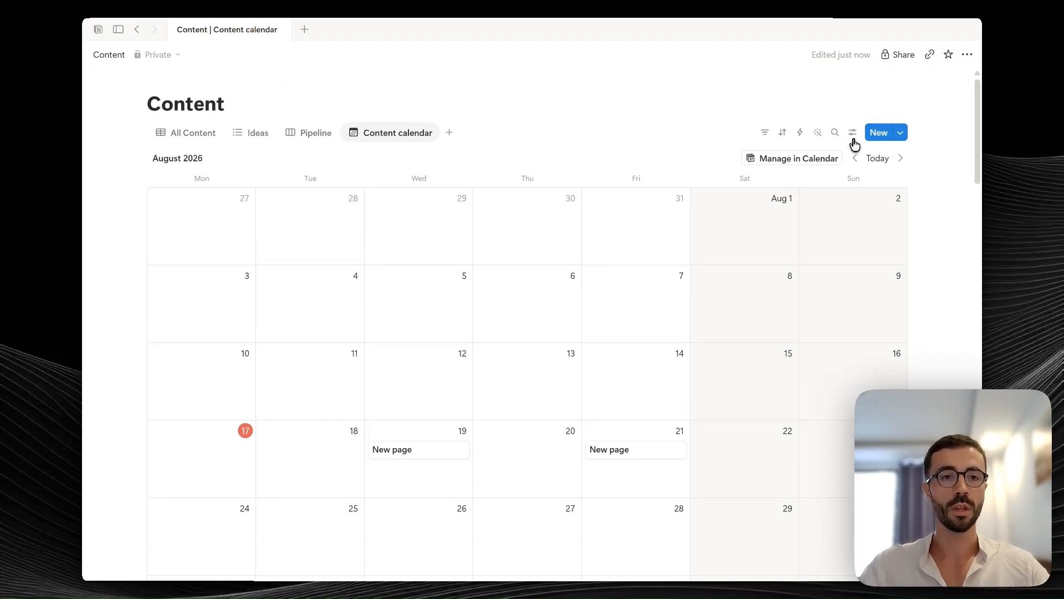
click(852, 133)
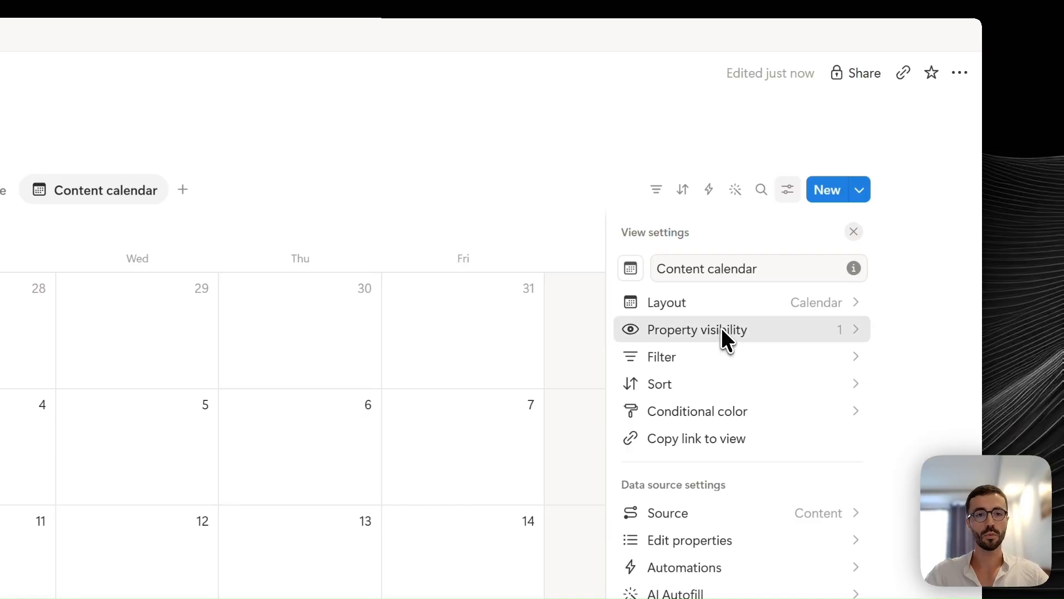
click(740, 322)
click(852, 473)
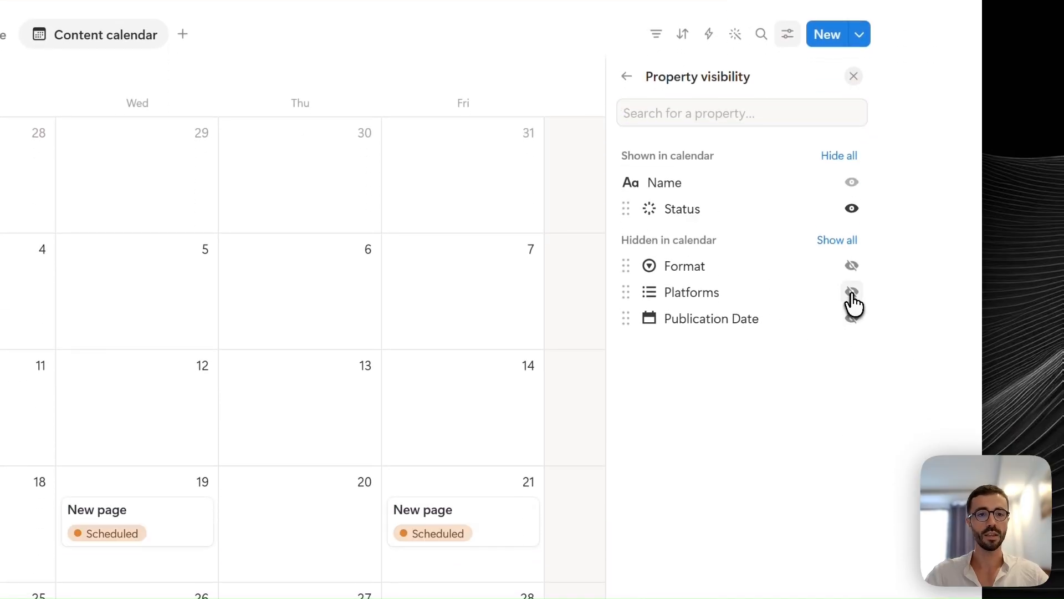
click(852, 292)
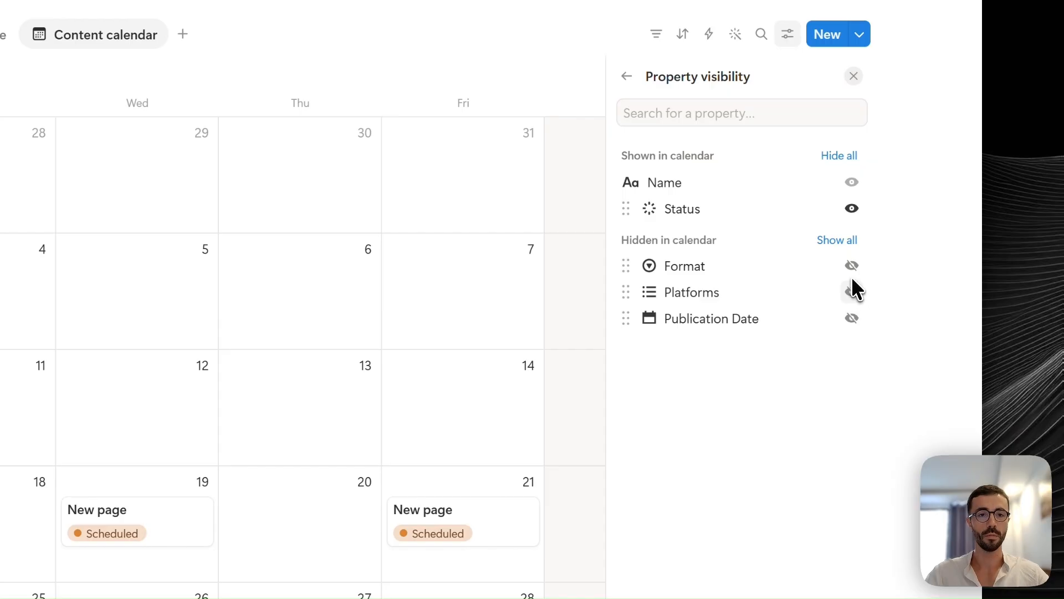
click(346, 274)
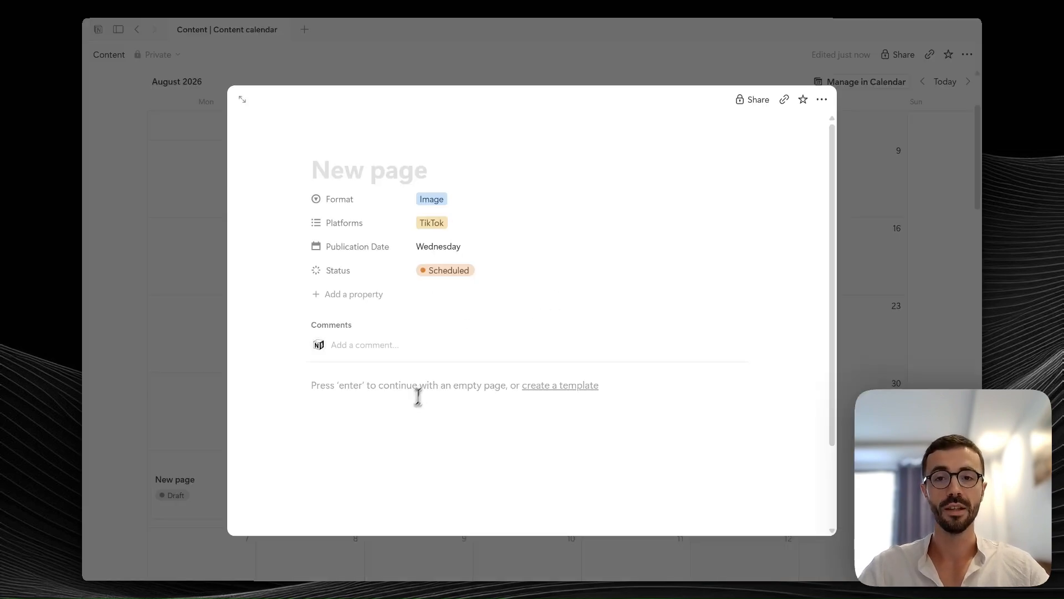
- Look over the properties and body of the page scheduled for August 19, and return to the calendar
scroll(411, 291, down, 2)
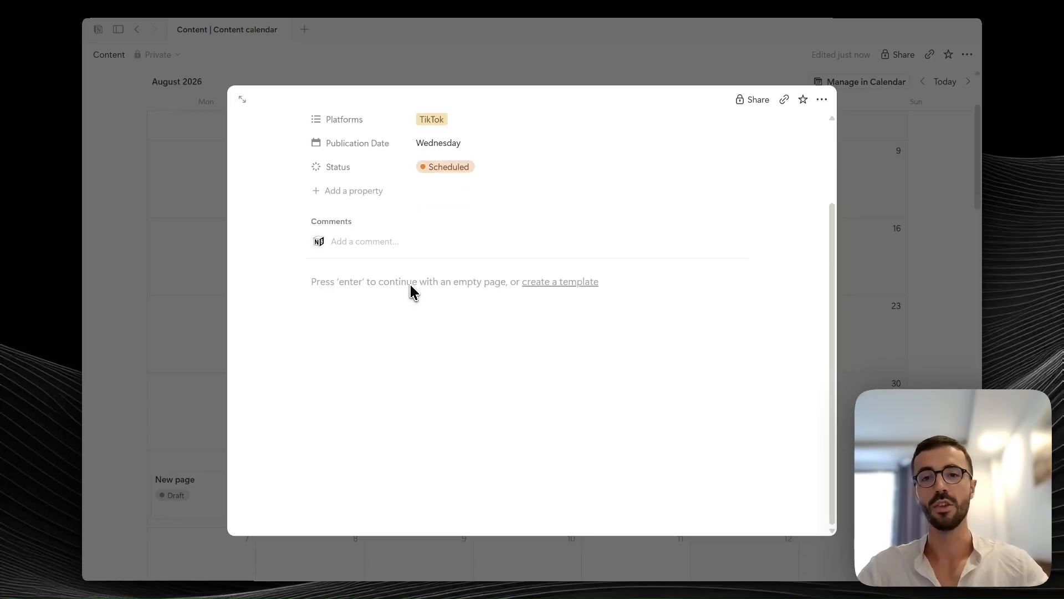
scroll(269, 308, up, 2)
click(208, 314)
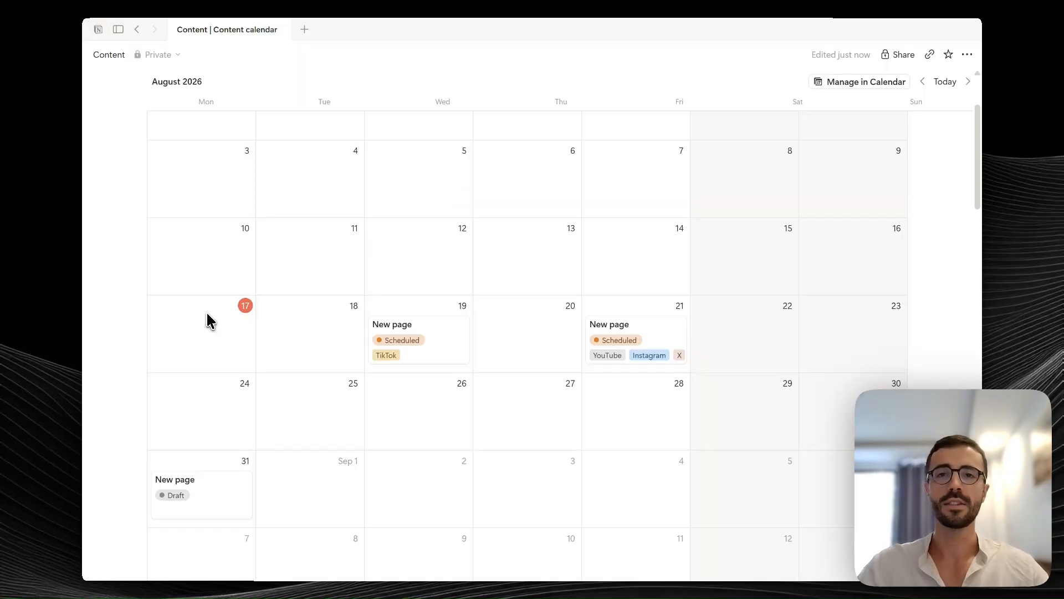
- Create a new page template named Video for the Content database and give it a video camera icon
scroll(206, 311, up, 1)
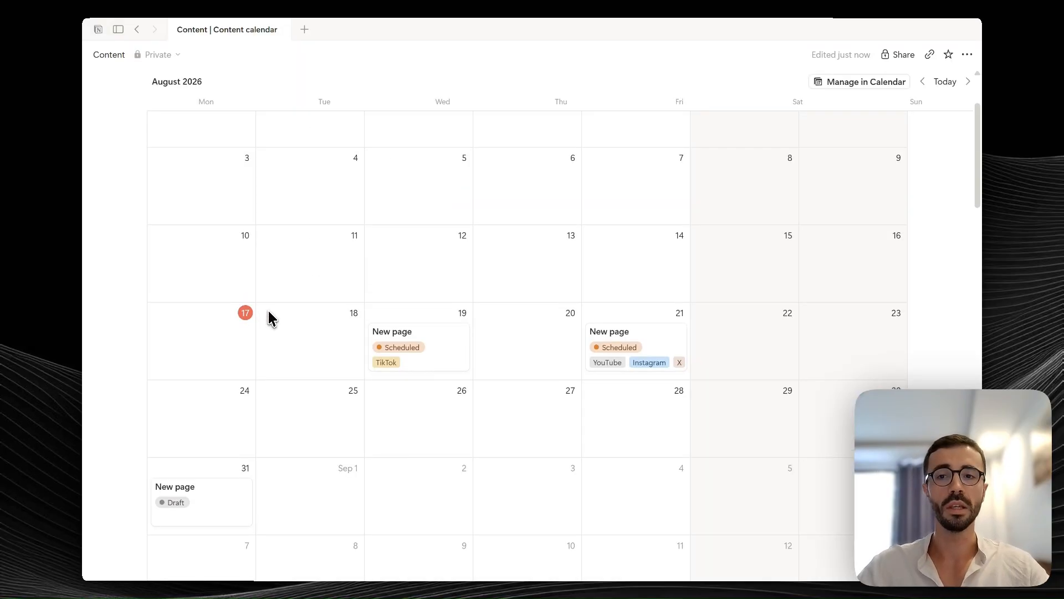
scroll(269, 312, up, 2)
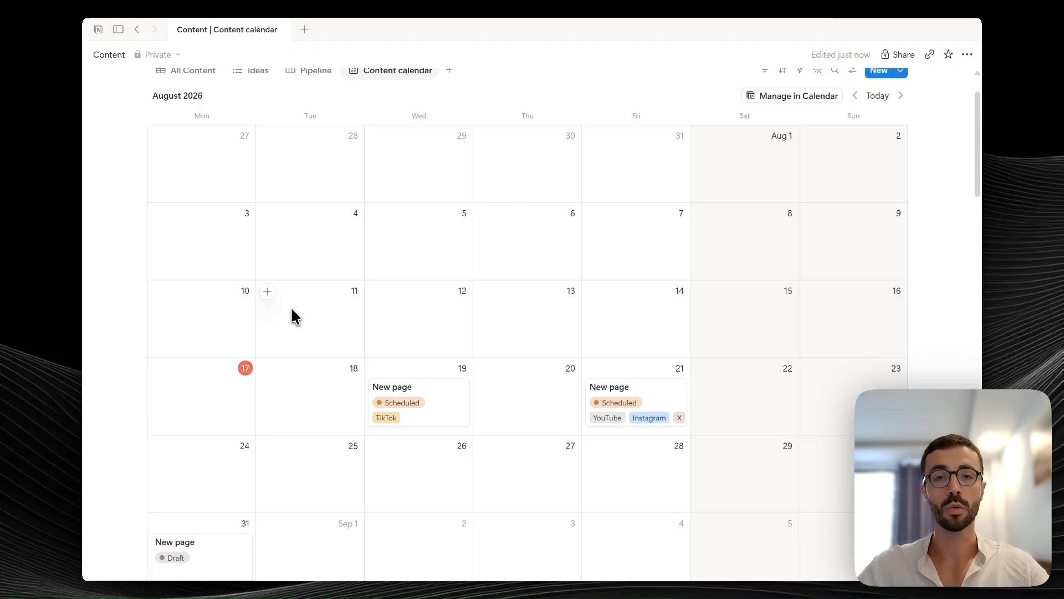
scroll(292, 313, up, 1)
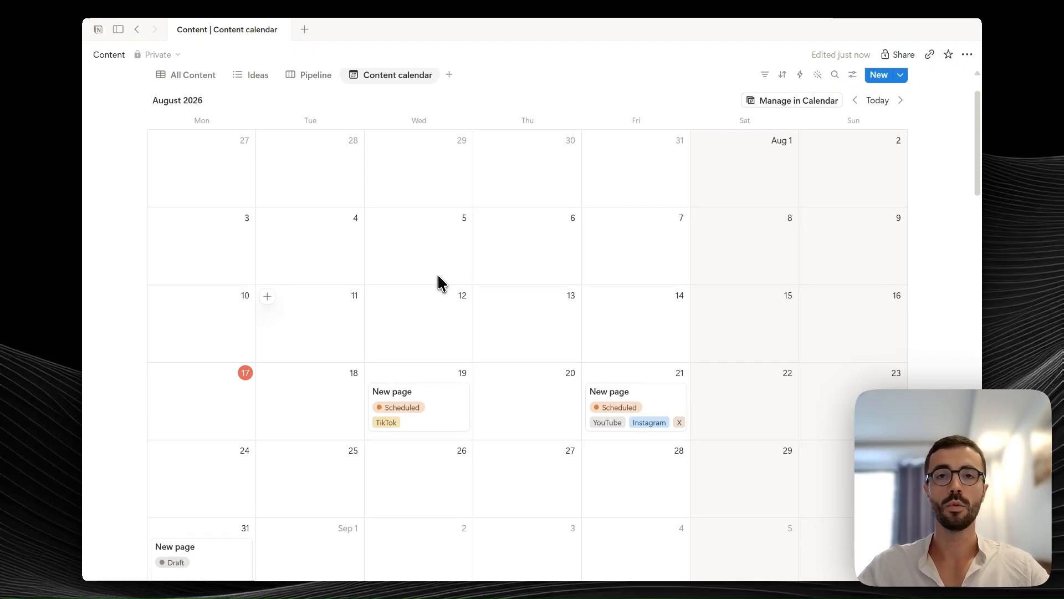
scroll(438, 275, up, 2)
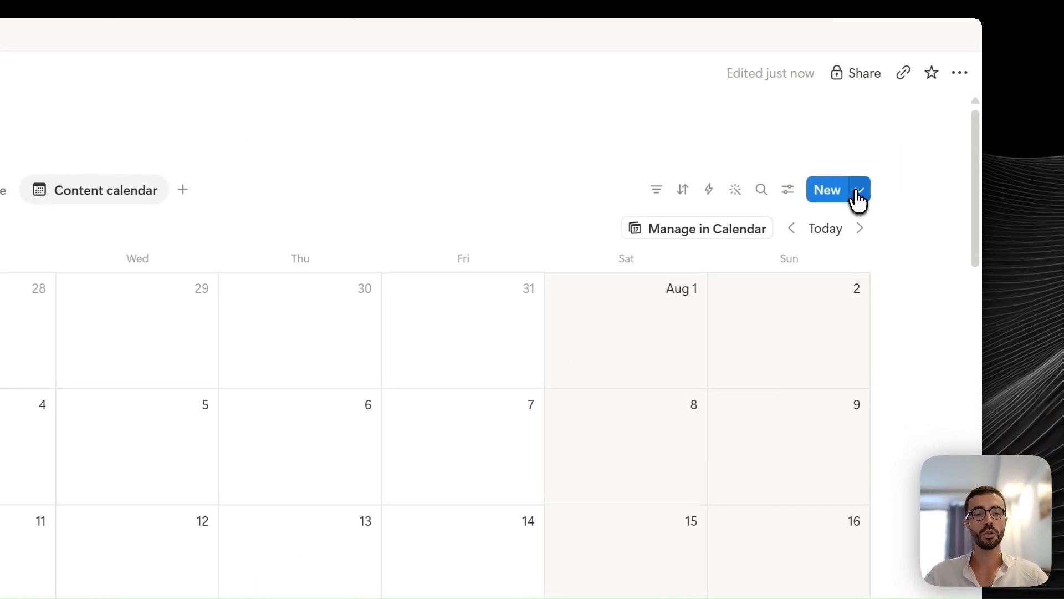
click(859, 190)
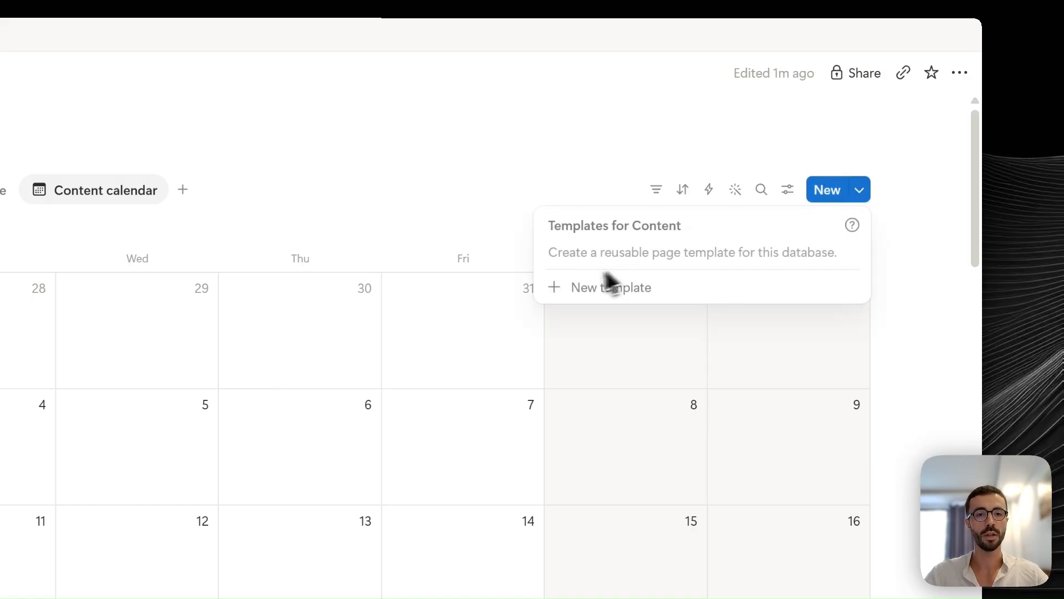
click(630, 292)
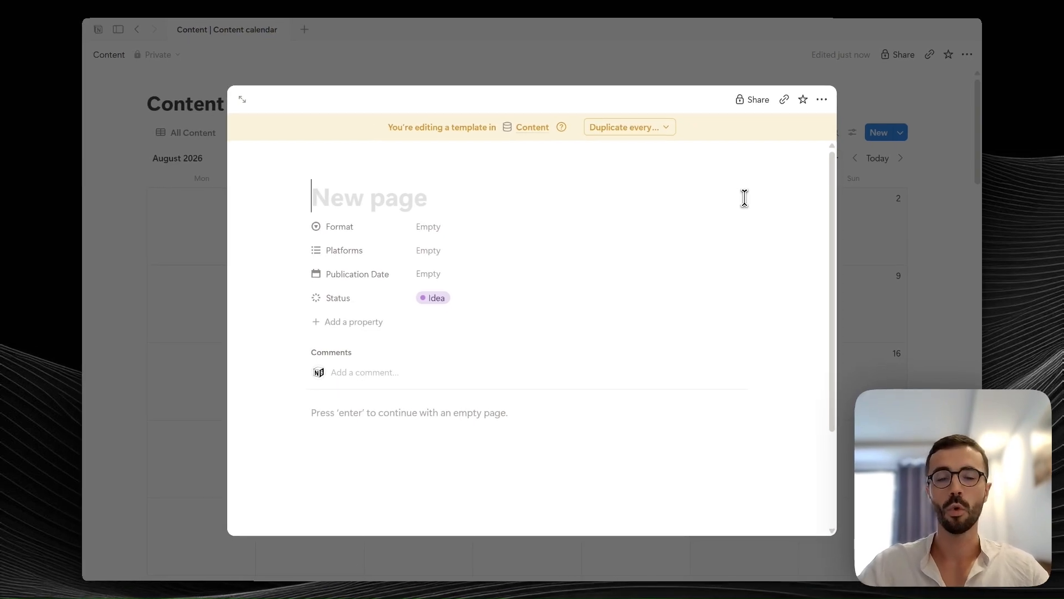
text(Video)
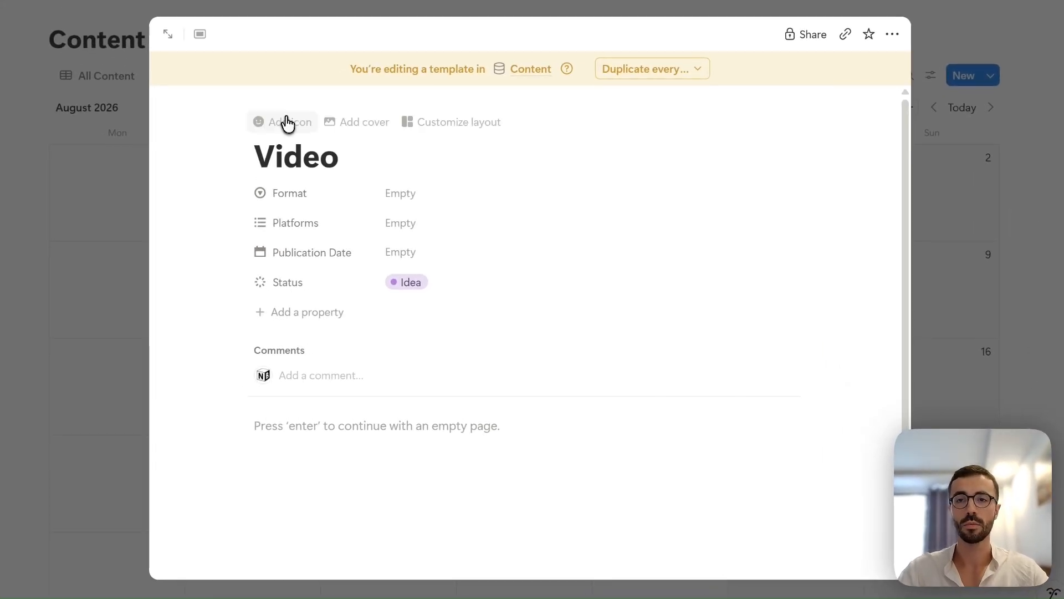
click(284, 118)
click(191, 244)
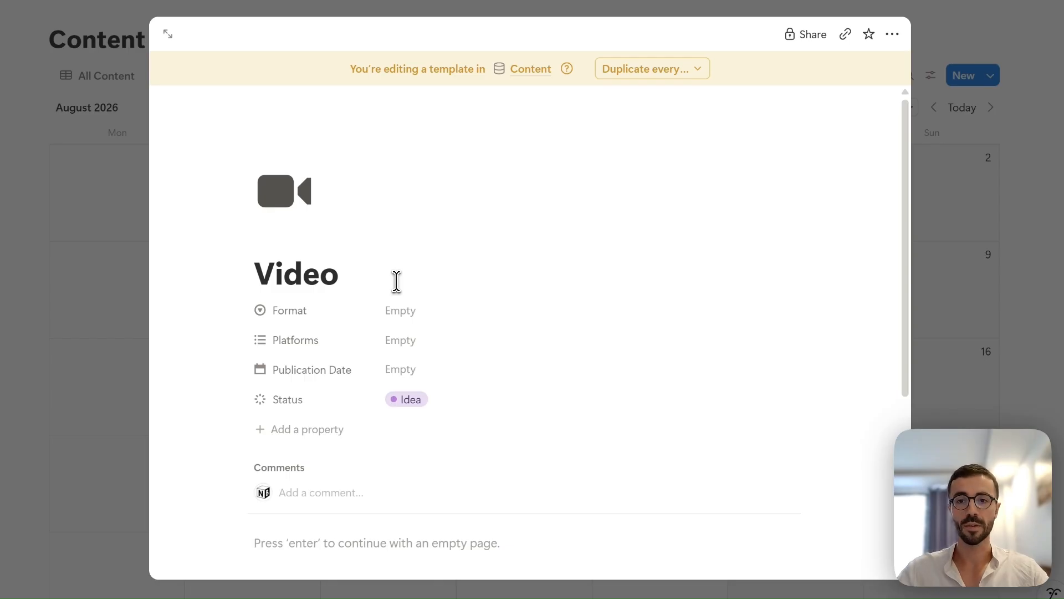
- Set the Video template's Format to Video and move the Platforms property below Status
click(414, 308)
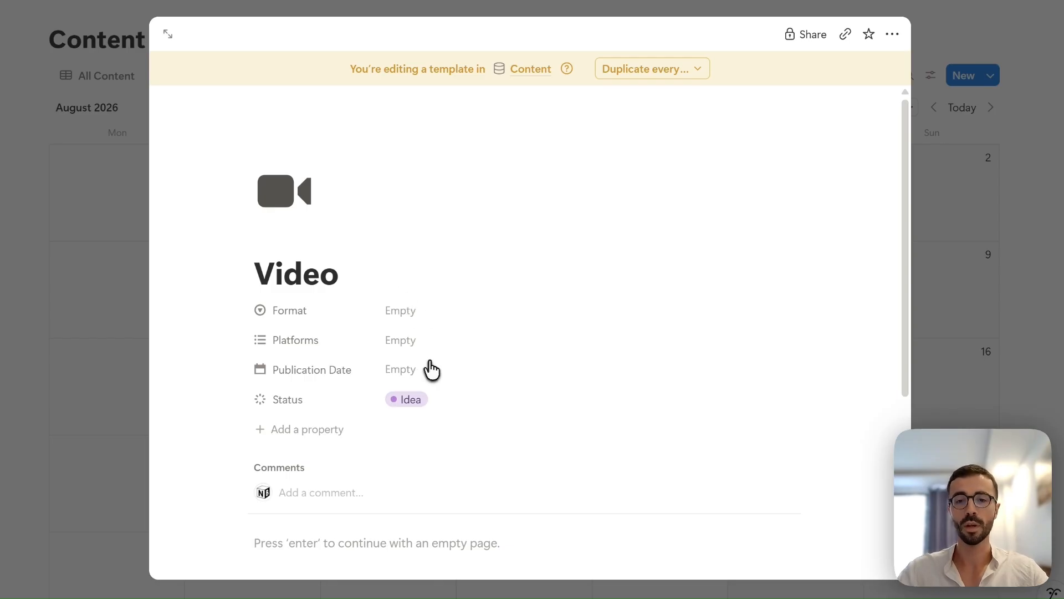
click(449, 368)
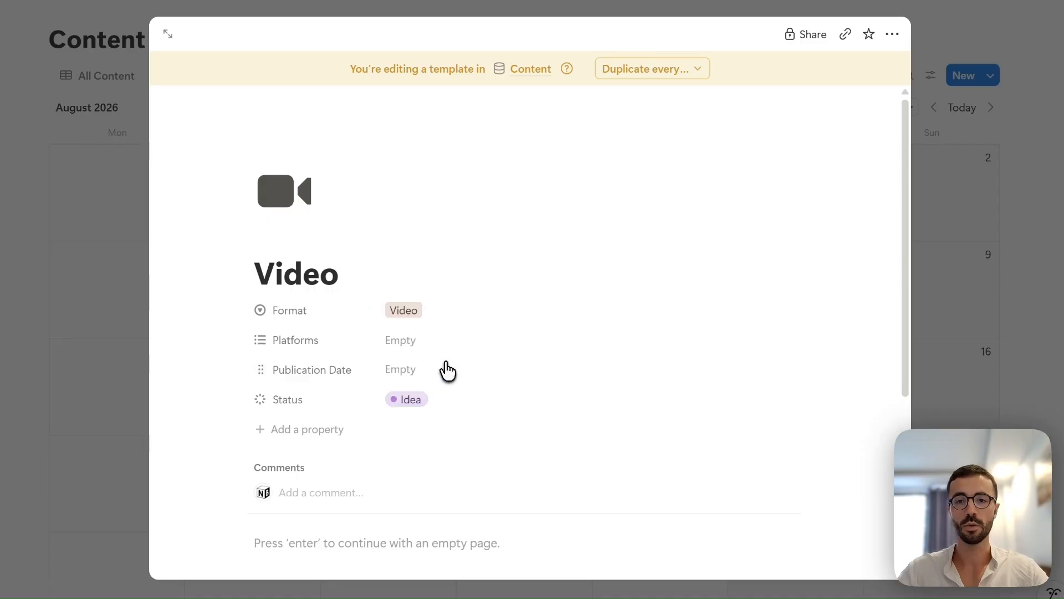
click(416, 339)
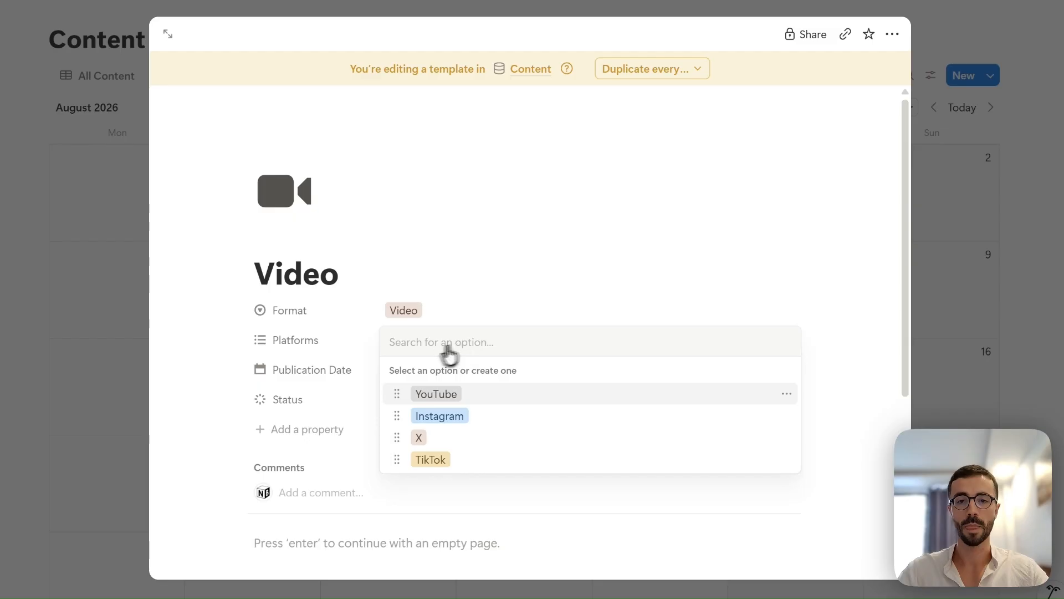
key(Escape)
drag(340, 340, 383, 392)
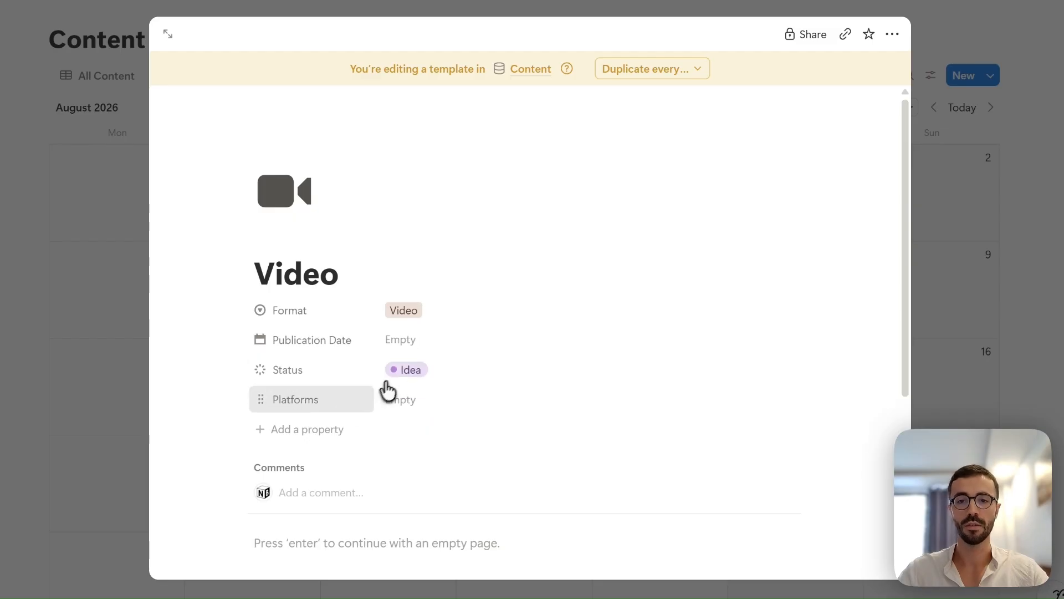
- Set the template's Status to Draft and its Publication Date to Now, the time when duplicated
click(396, 375)
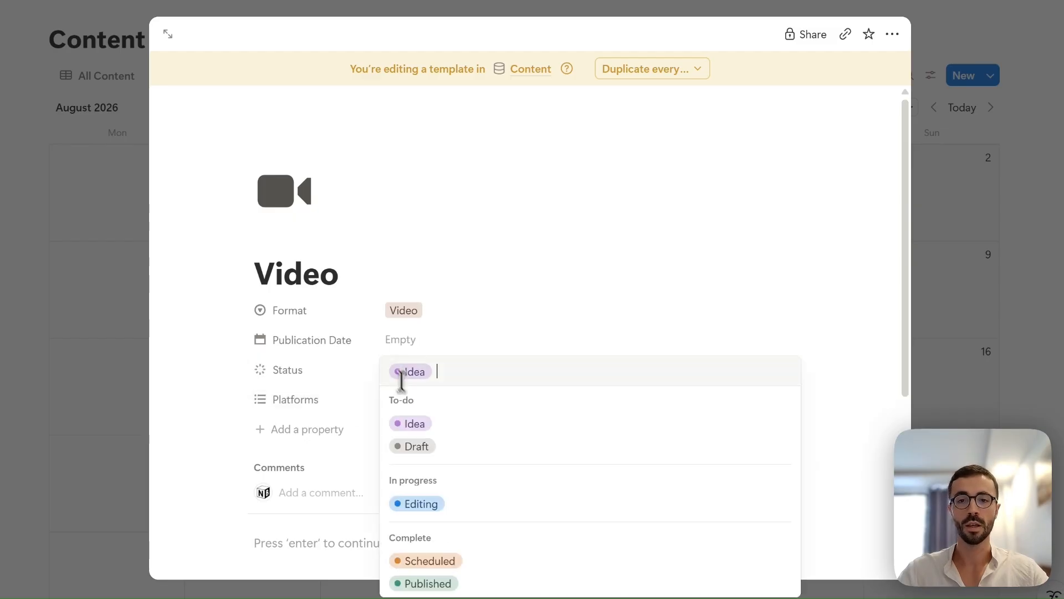
click(447, 445)
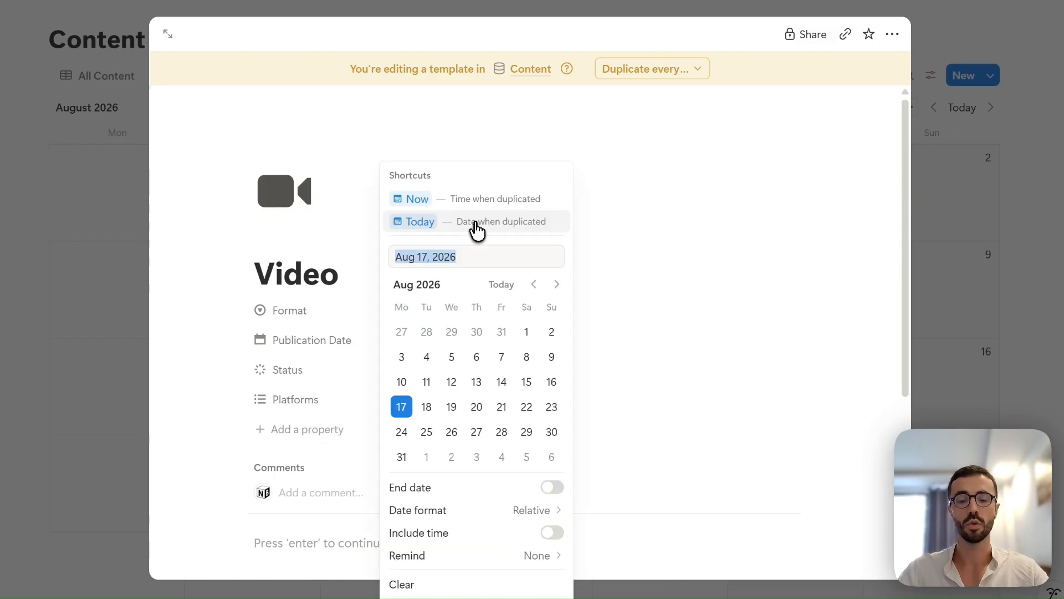
click(423, 198)
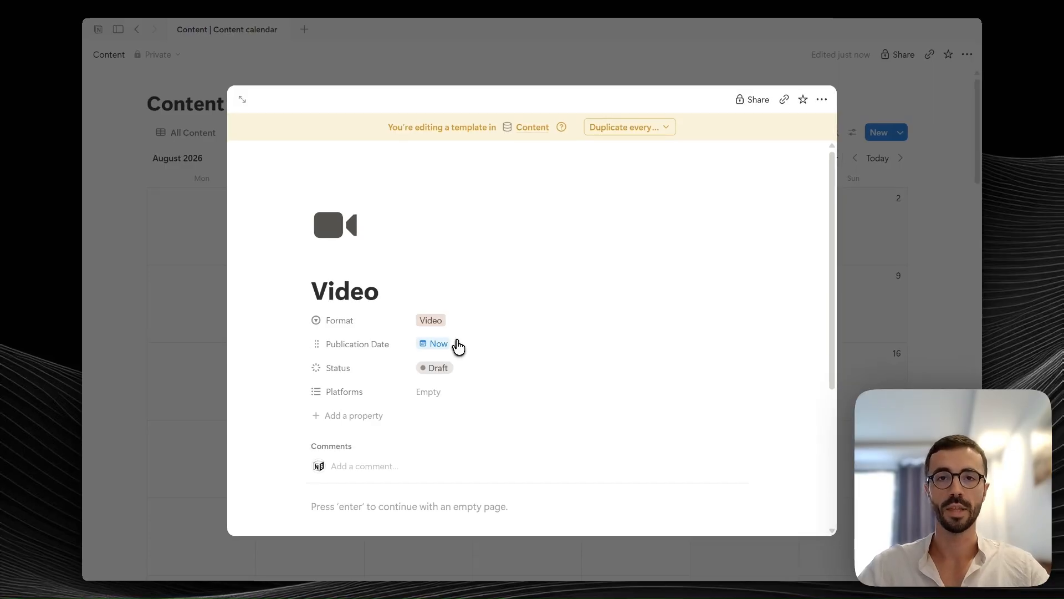
- Write the section names Notes, Script and Thumbnail in the body of the Video template
scroll(457, 340, down, 2)
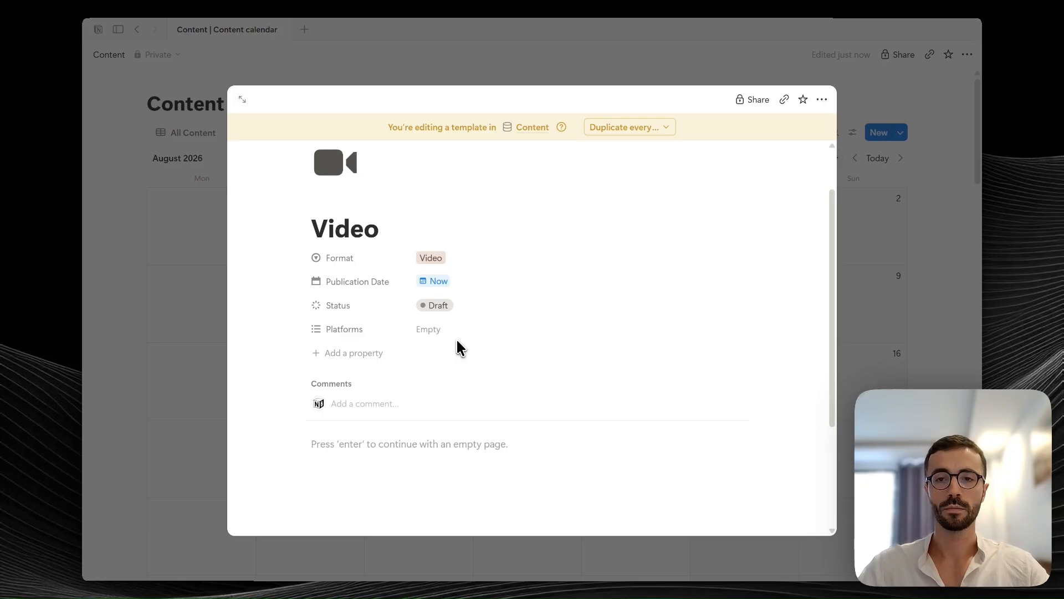
scroll(420, 386, down, 1)
click(420, 386)
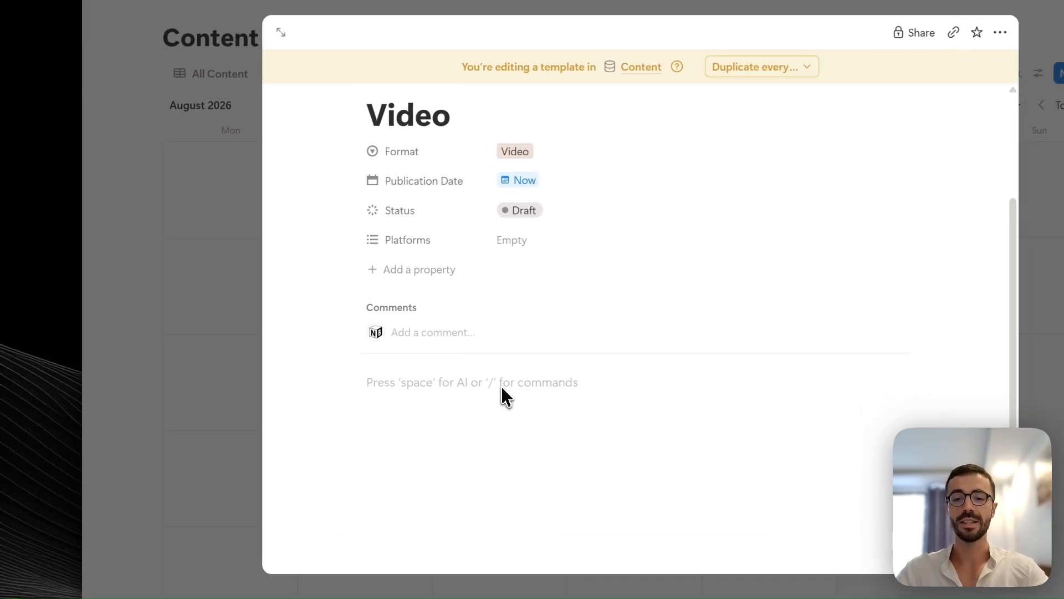
text(Notes)
key(Return)
key(Return)
text(Script)
key(Return)
key(Return)
text(Thumbnail)
key(Return)
- Add an empty line below the quote in both the Notes and the Concept sections of the template
scroll(467, 445, down, 2)
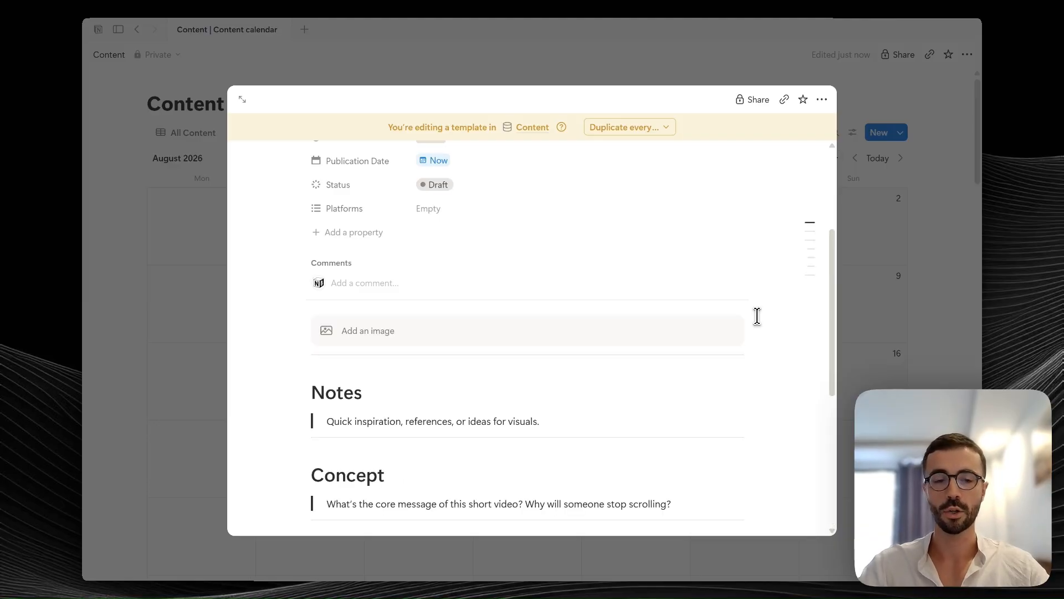
scroll(757, 316, down, 1)
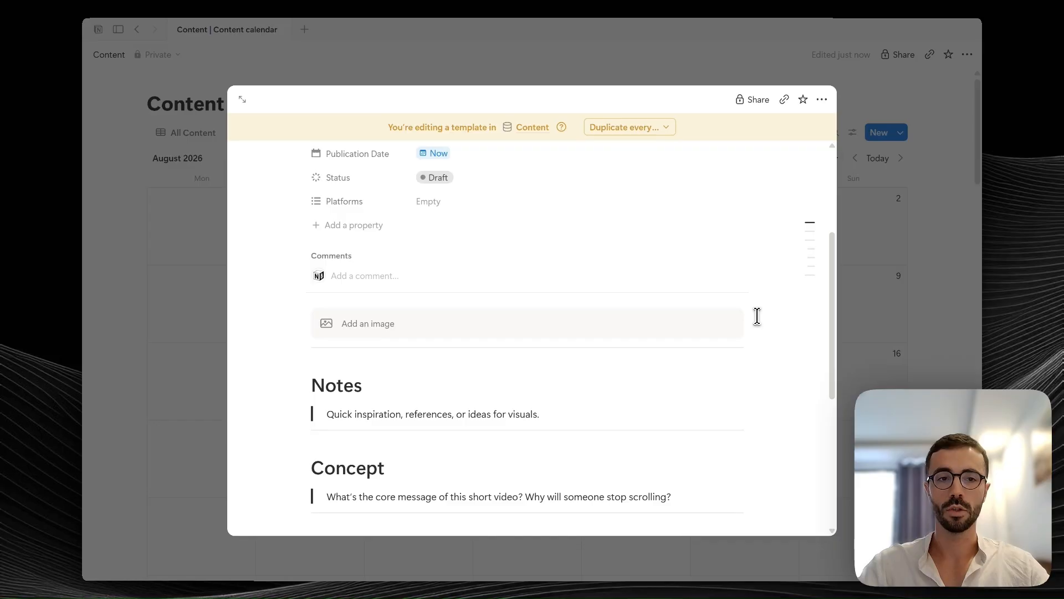
scroll(757, 316, up, 2)
scroll(757, 299, down, 6)
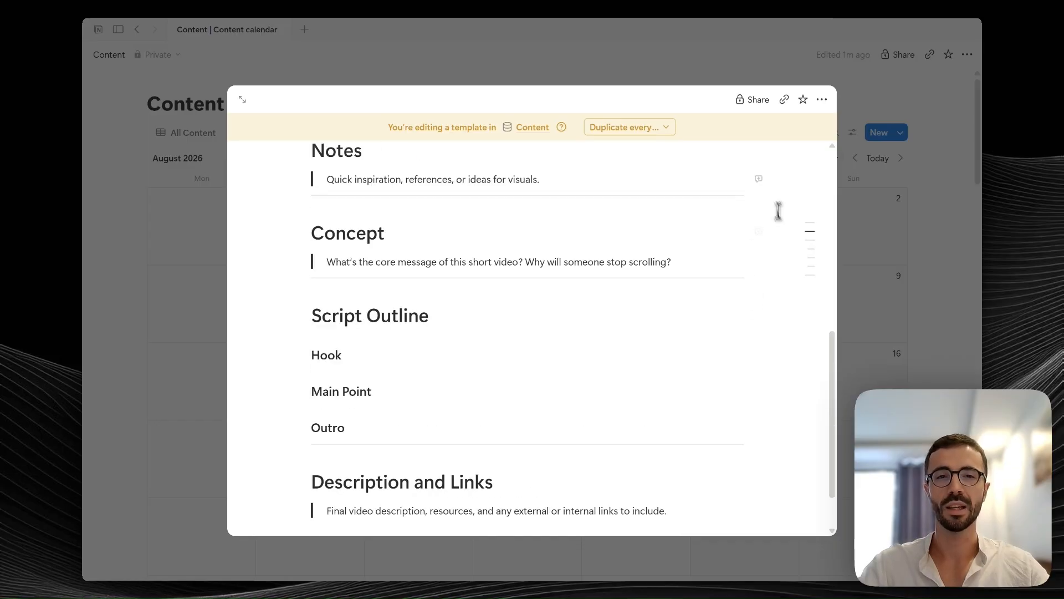
scroll(776, 206, up, 1)
drag(776, 206, 505, 366)
click(572, 239)
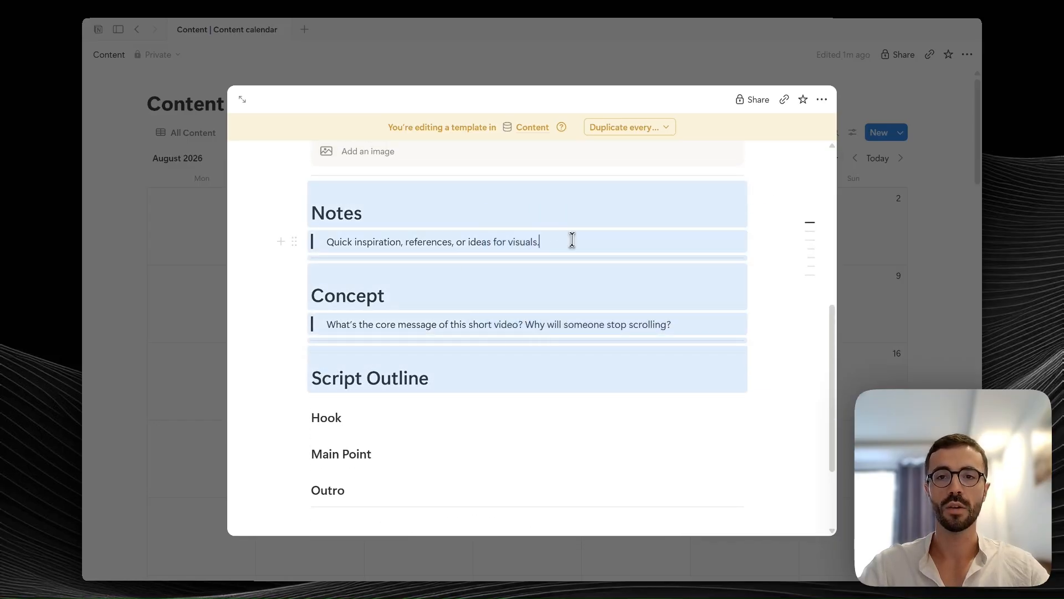
key(Return)
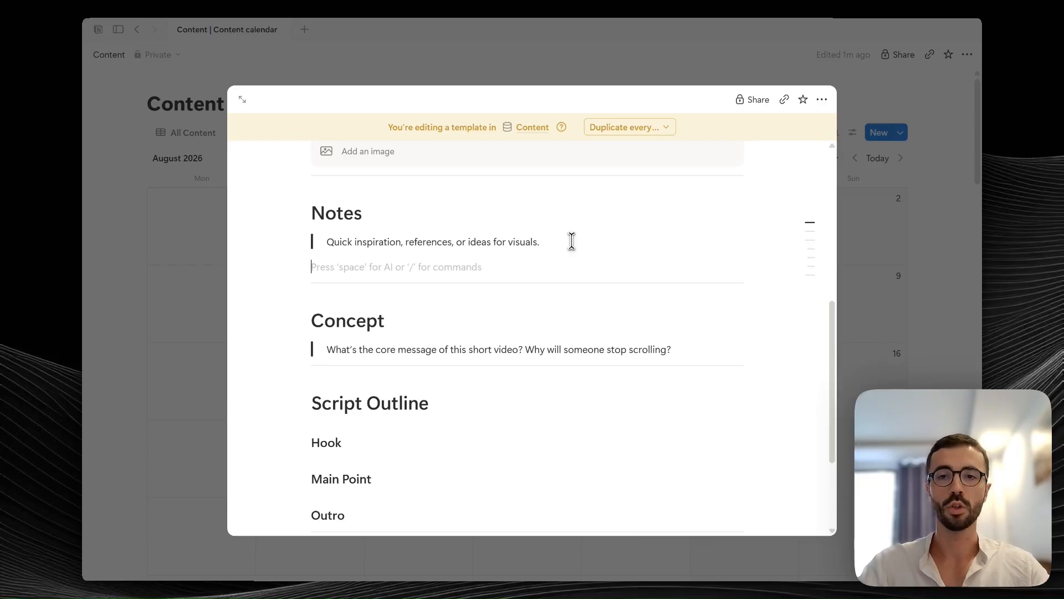
click(693, 346)
key(Return)
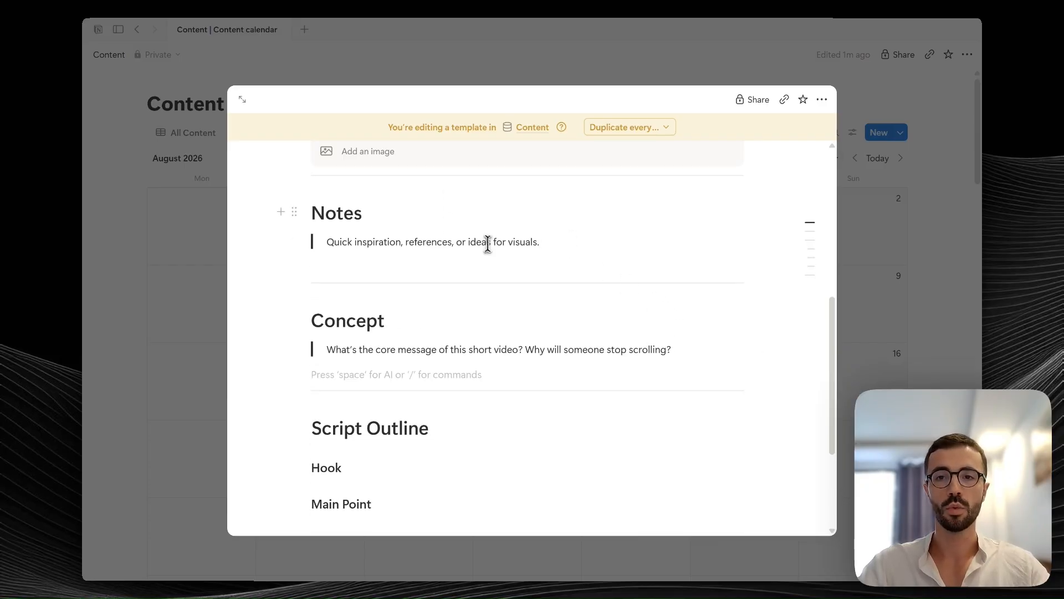
- Look over the template's Notes, Concept, Script Outline and Description and Links sections
scroll(477, 255, down, 3)
scroll(452, 278, down, 1)
click(496, 470)
click(386, 208)
scroll(379, 210, up, 3)
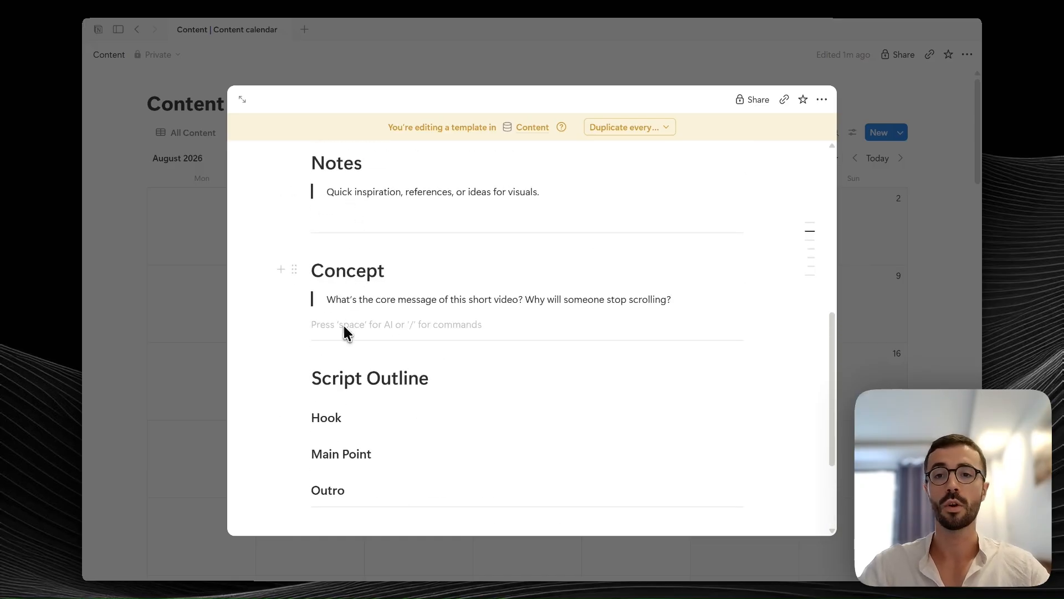
scroll(345, 328, down, 3)
drag(380, 277, 382, 276)
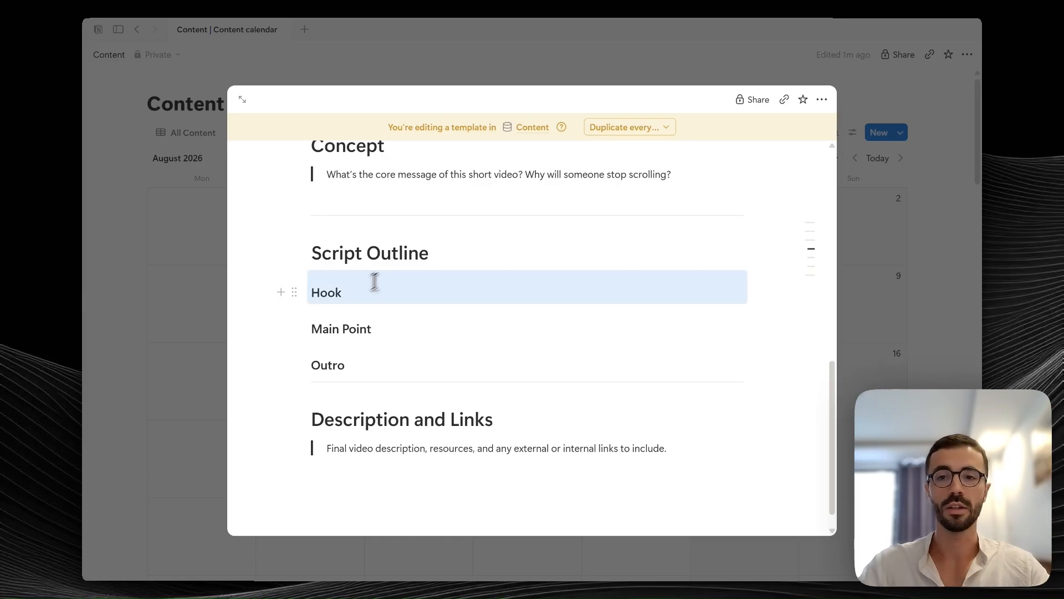
scroll(382, 316, down, 1)
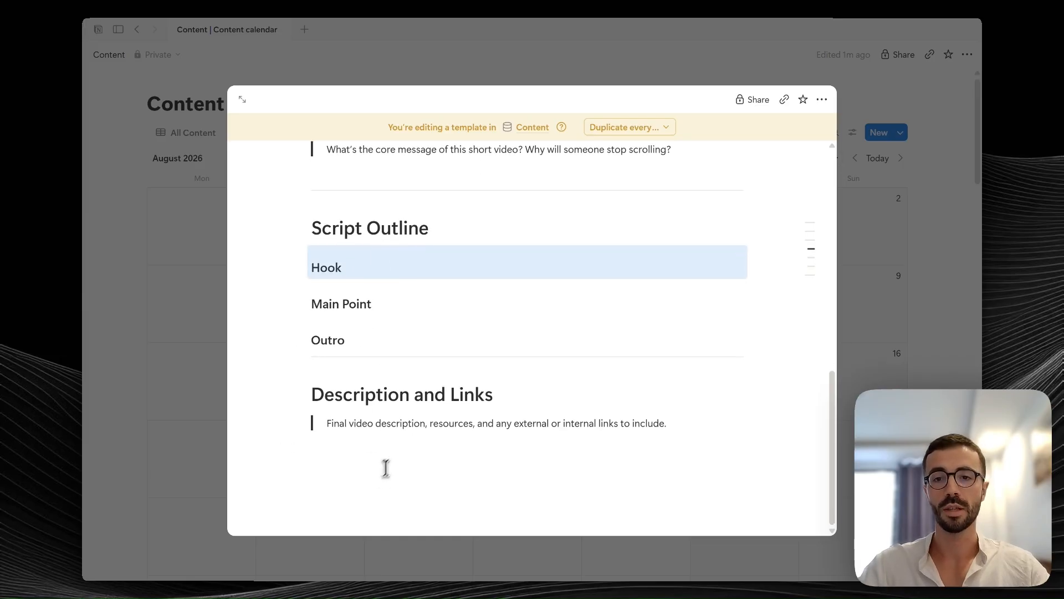
click(421, 441)
- Fill the image placeholder above the Notes section with an Unsplash food photo, and close the template
scroll(421, 440, up, 7)
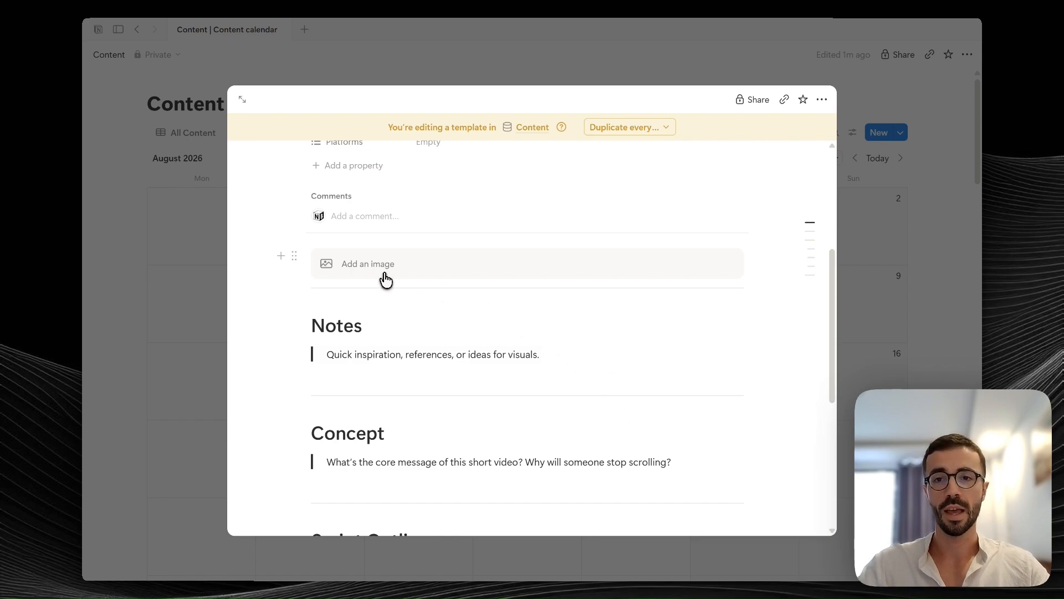
scroll(554, 282, up, 2)
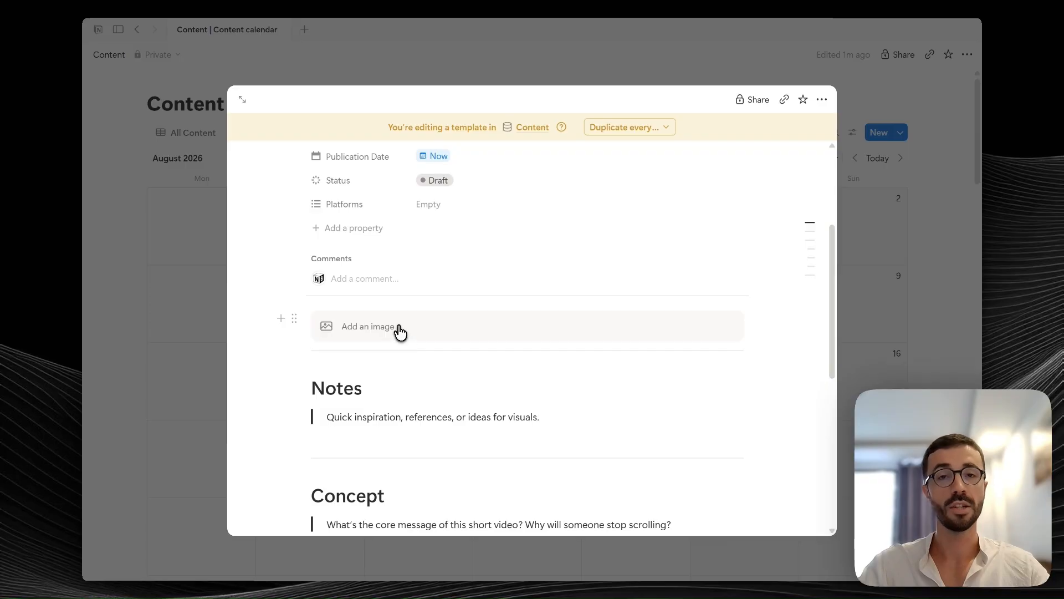
click(458, 354)
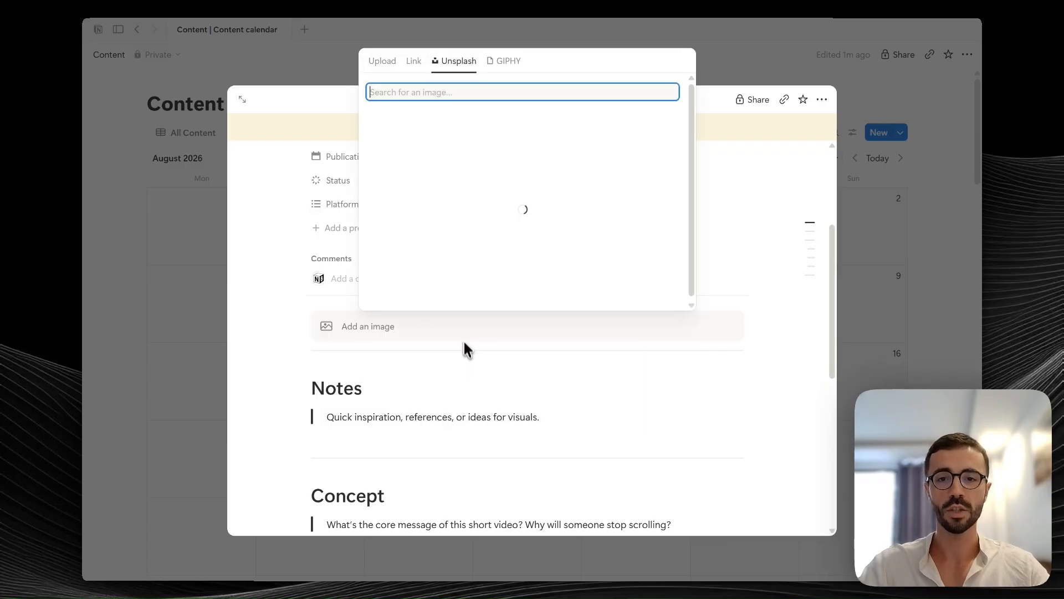
click(330, 324)
key(Delete)
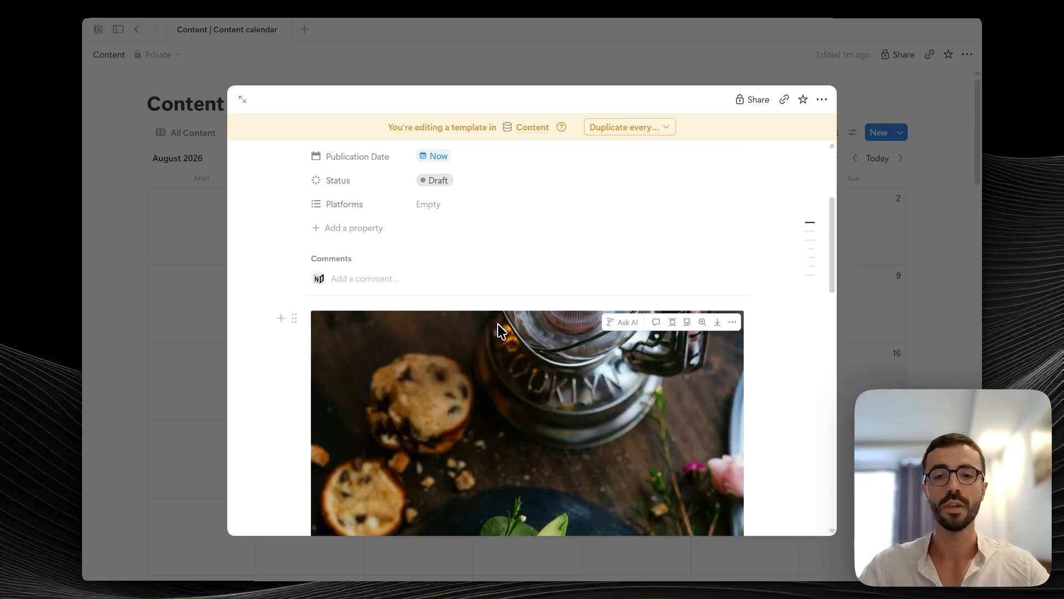
scroll(498, 333, up, 5)
scroll(485, 388, down, 8)
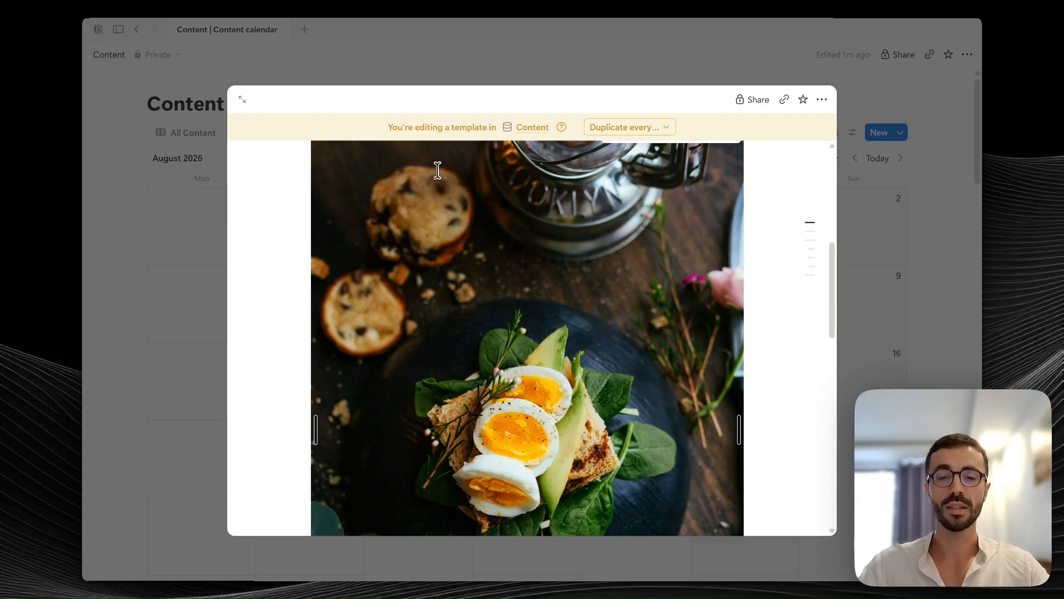
key(Escape)
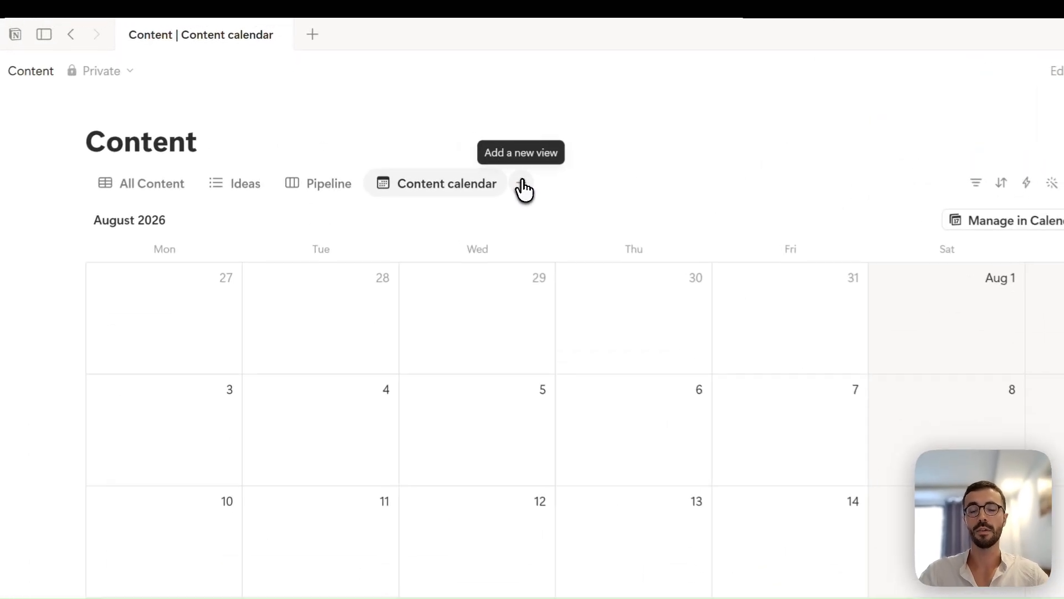
- Add a Gallery view named Library to the Content database
click(450, 136)
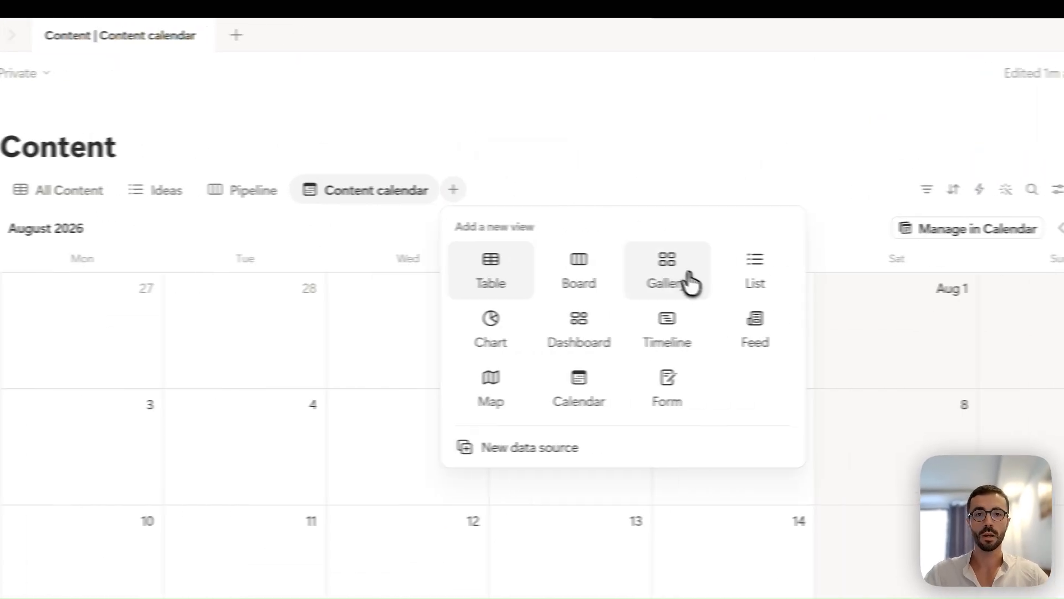
click(745, 272)
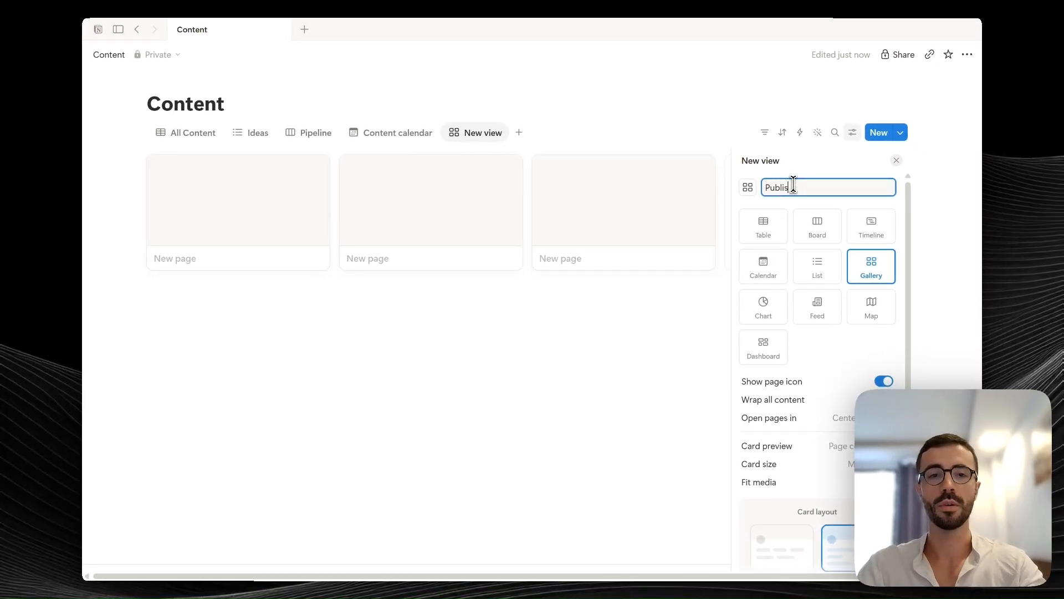
text(Published content)
key(ctrl+a)
text(Library)
click(790, 207)
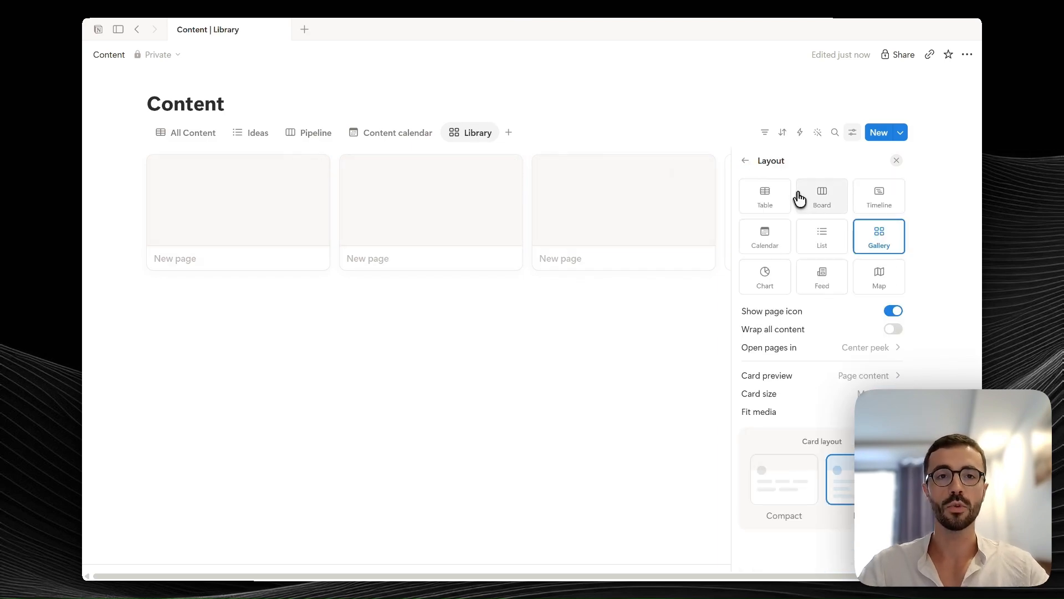
click(745, 160)
- Filter the Library view to entries whose Status is Published
click(817, 247)
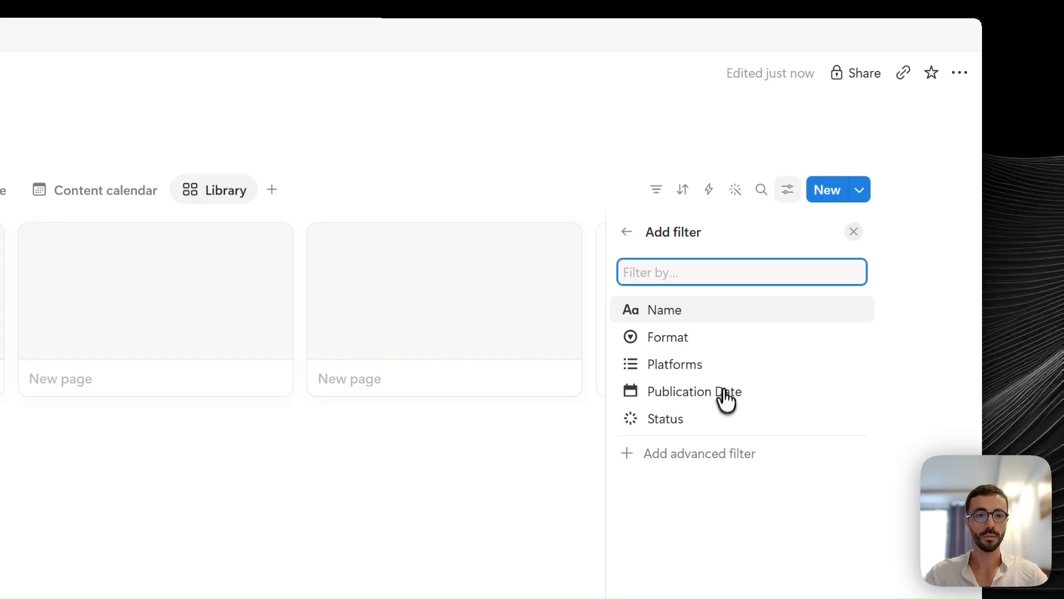
click(719, 420)
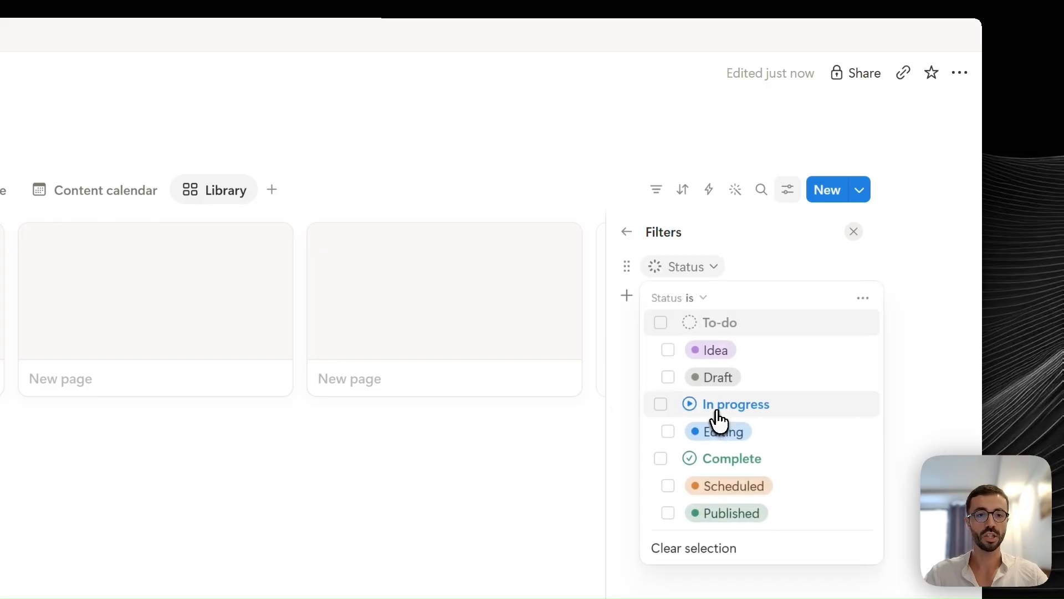
click(737, 507)
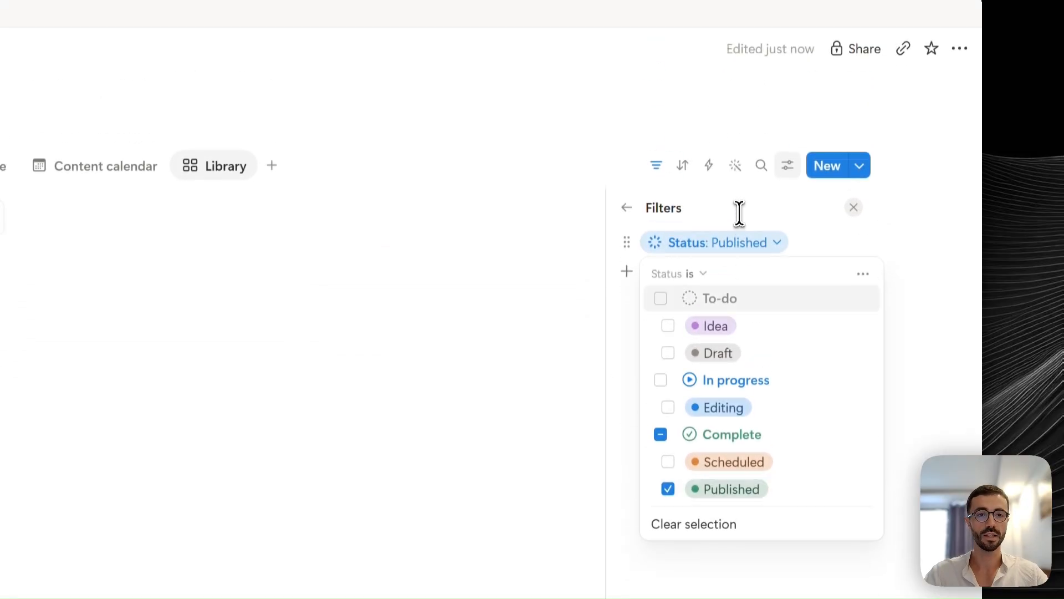
click(627, 80)
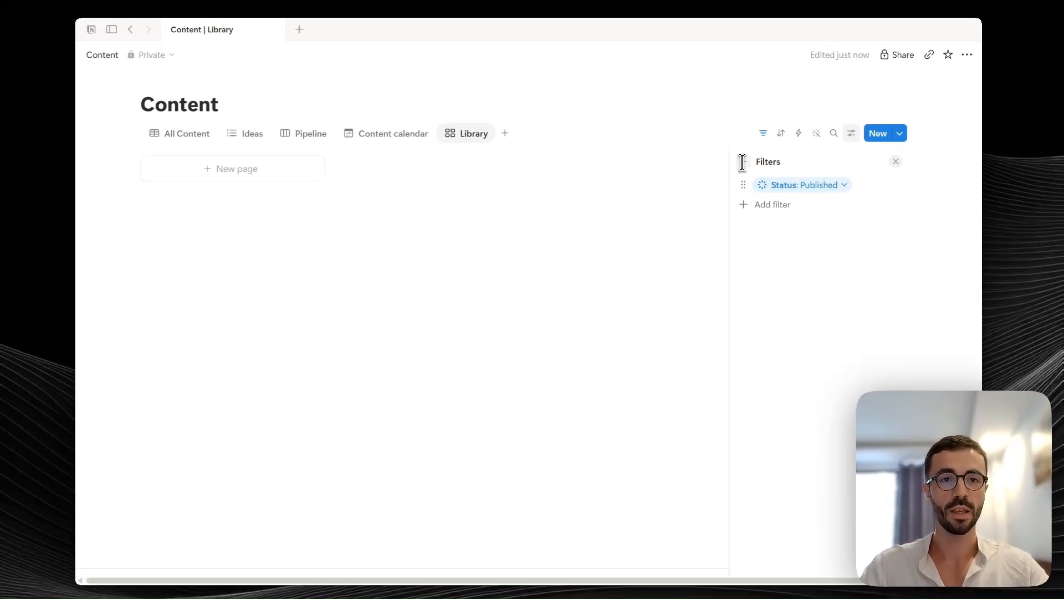
click(743, 161)
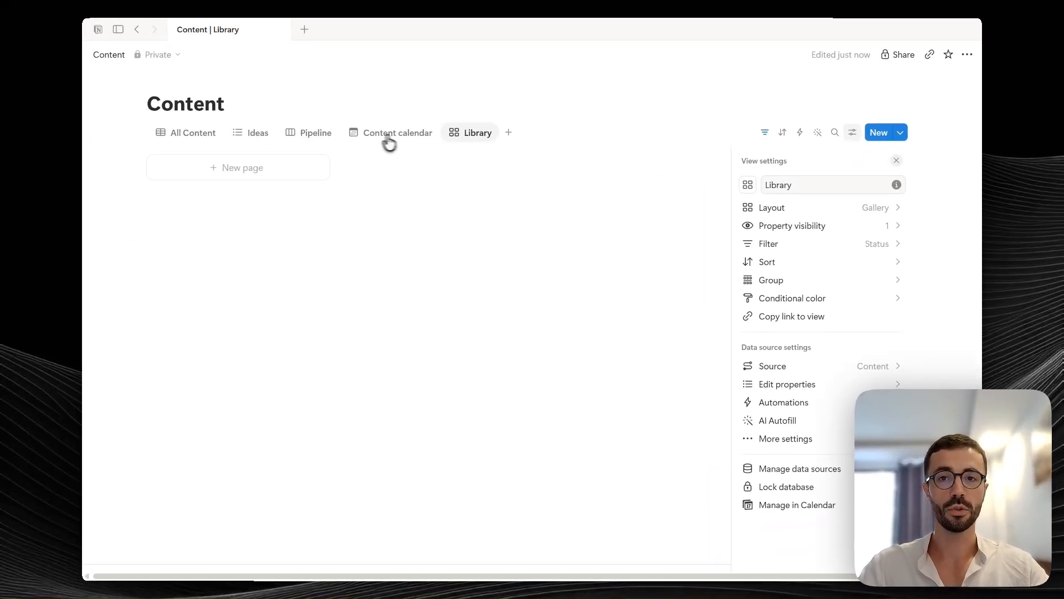
- In the Content calendar view, change the Status of the August 21 page to Published and close the page
click(388, 138)
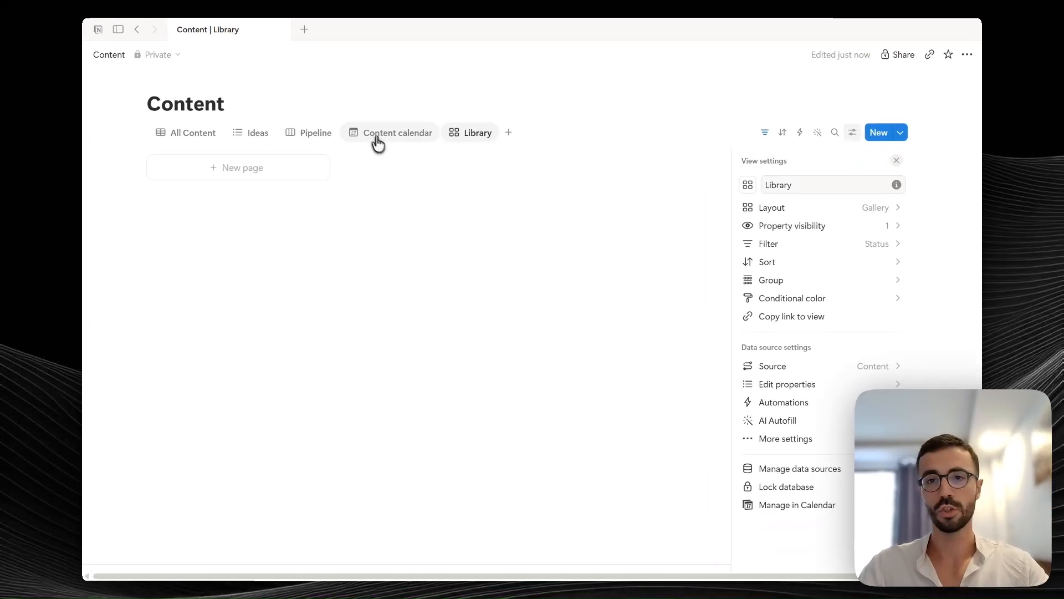
click(609, 455)
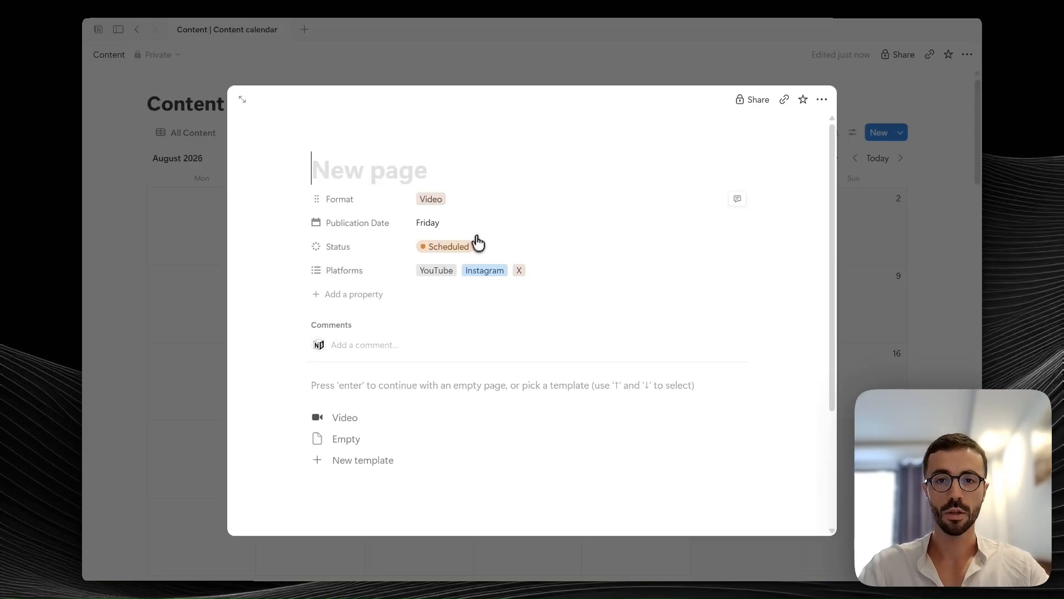
click(475, 248)
key(Escape)
key(Escape)
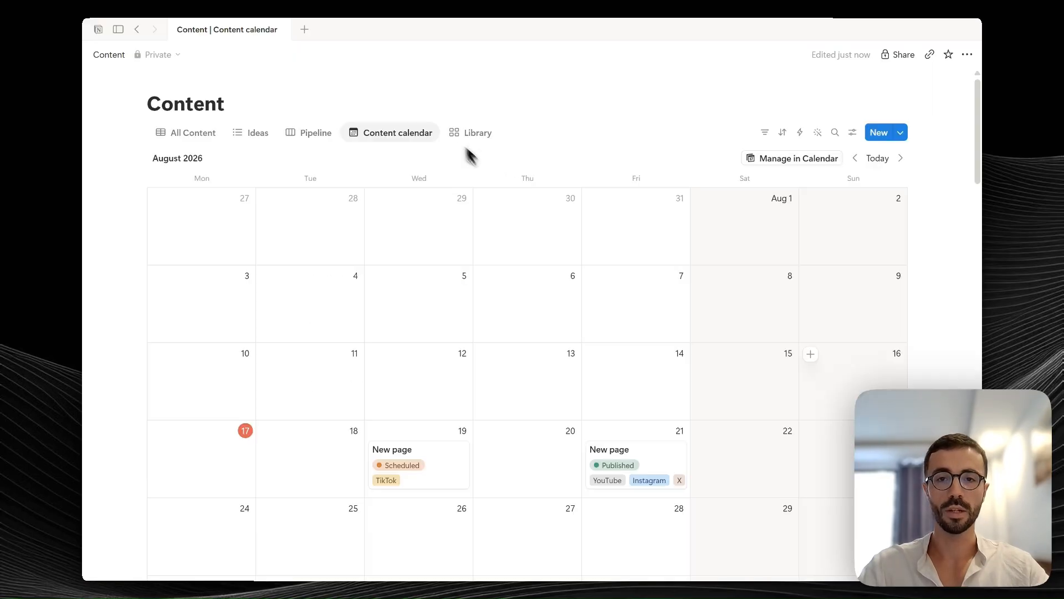
- Group the Library view by Format and close the view settings
click(459, 134)
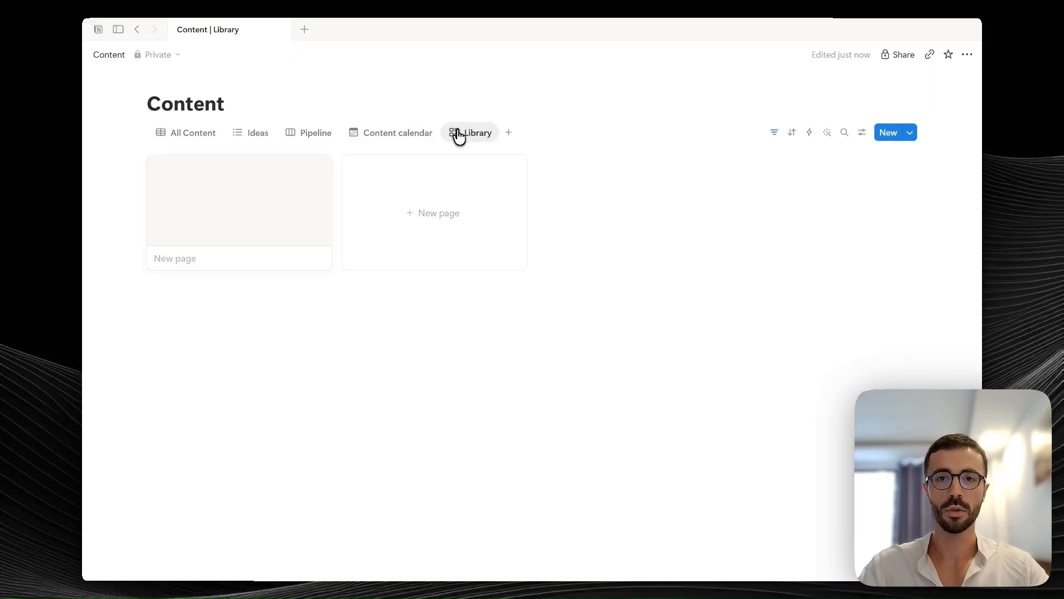
click(863, 132)
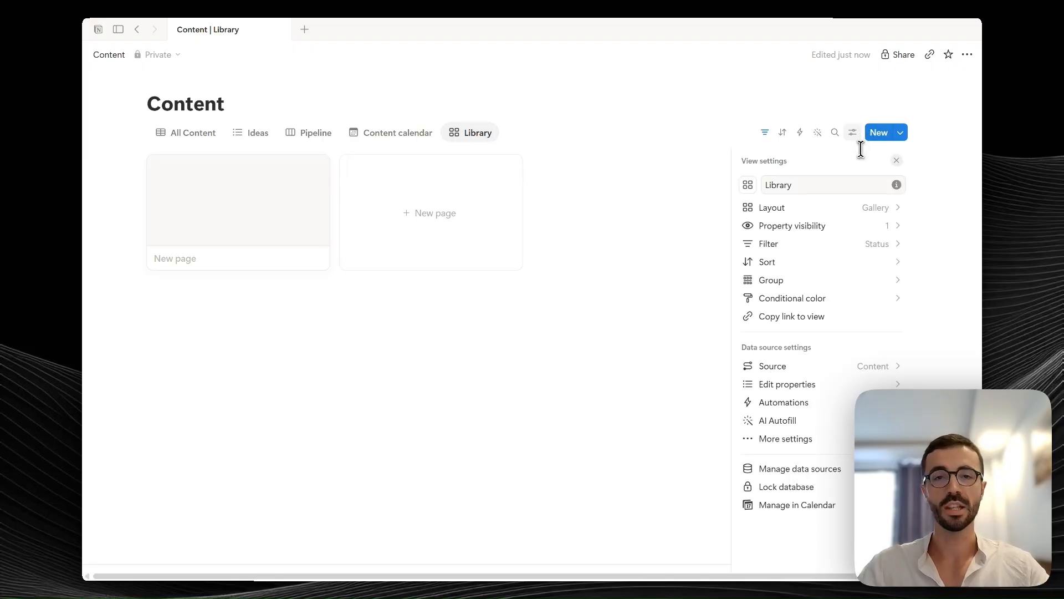
click(820, 284)
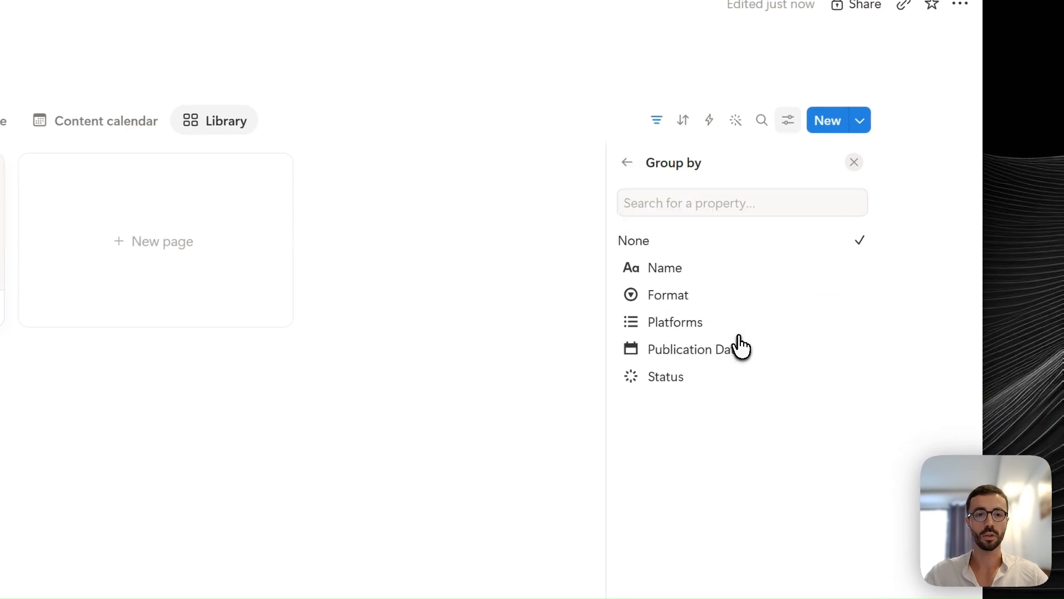
click(730, 300)
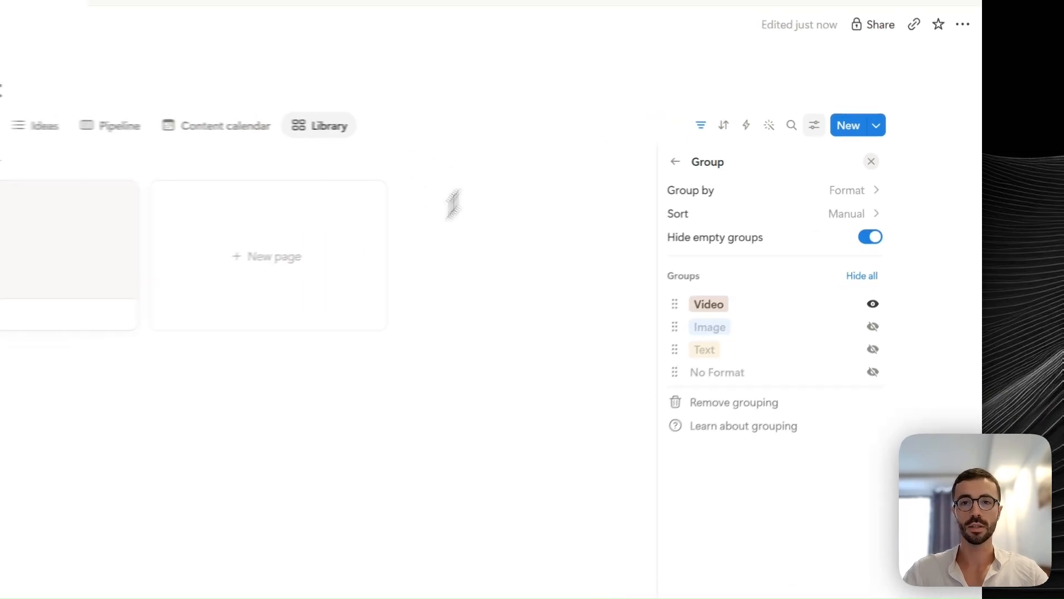
click(392, 183)
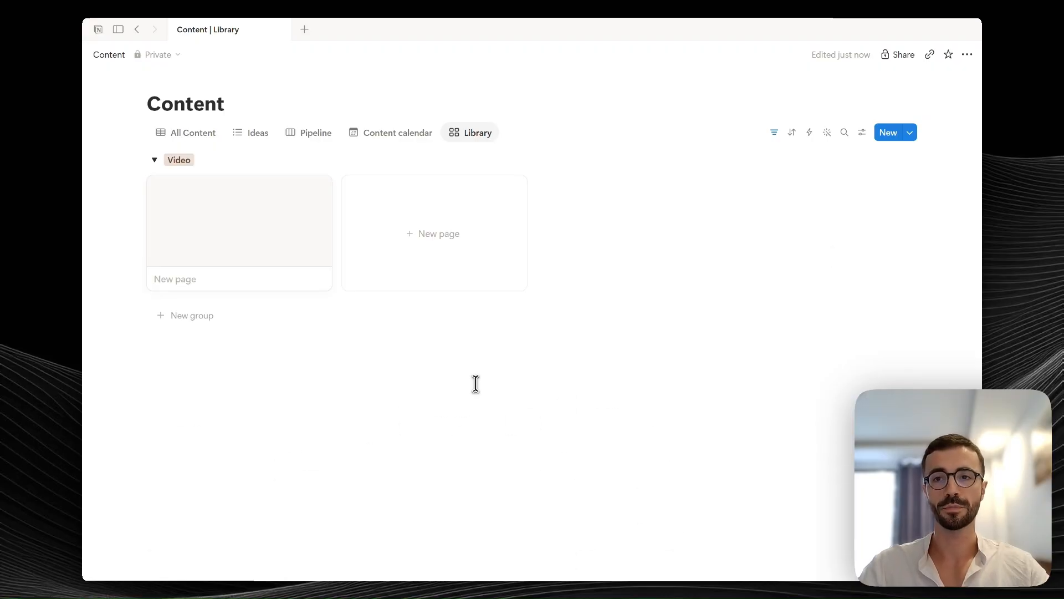
- In the Content calendar view, apply the Video template to the August 19 page and set its Status to Published
click(369, 139)
scroll(430, 297, down, 3)
click(458, 275)
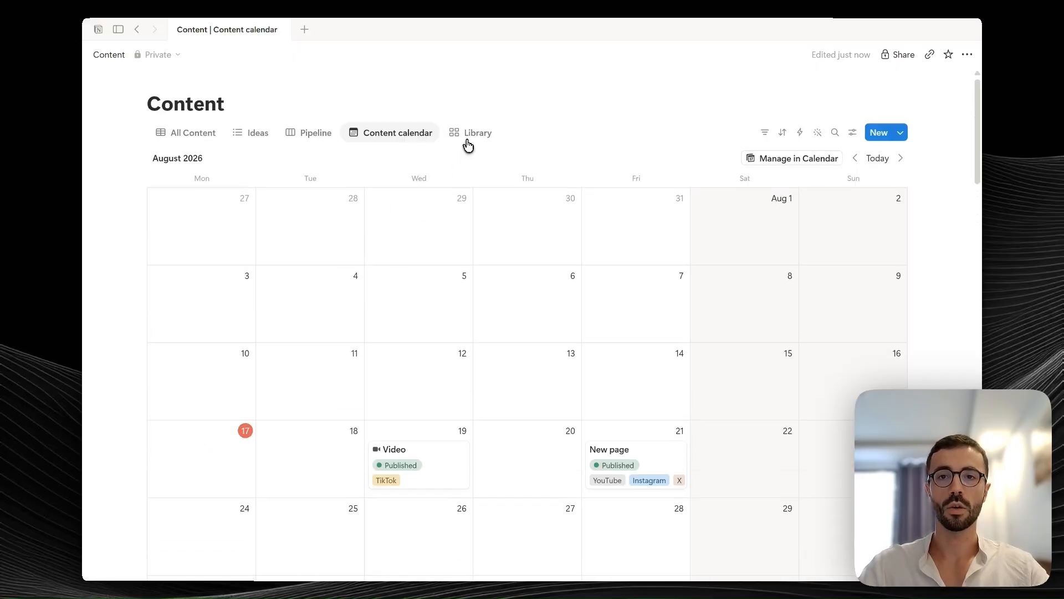
- Review the Format groups in the Library view, inspect the content of the Image group's page, and close it
click(467, 139)
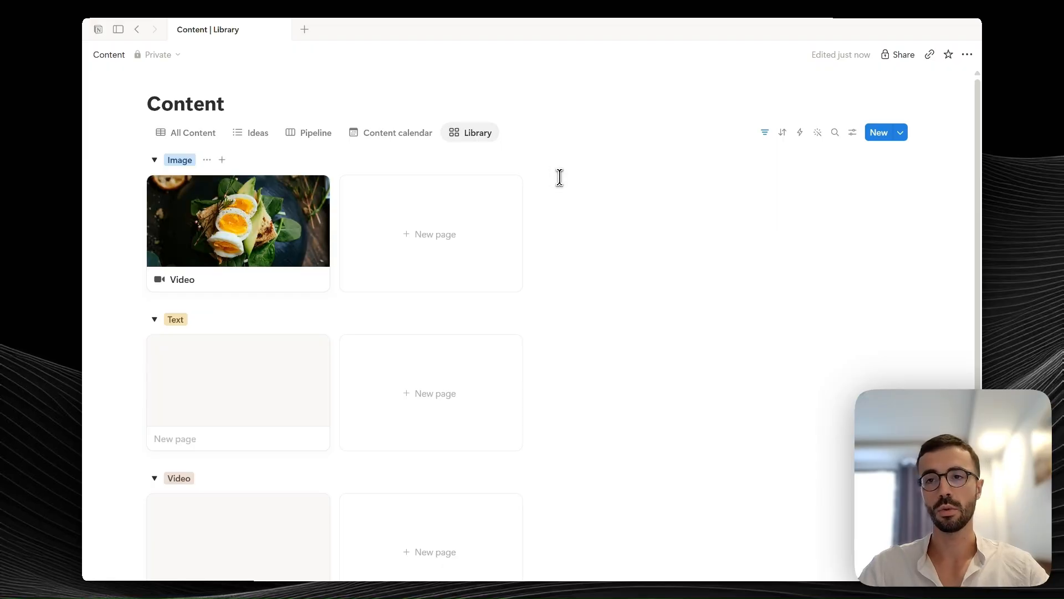
scroll(570, 202, down, 4)
scroll(532, 169, up, 4)
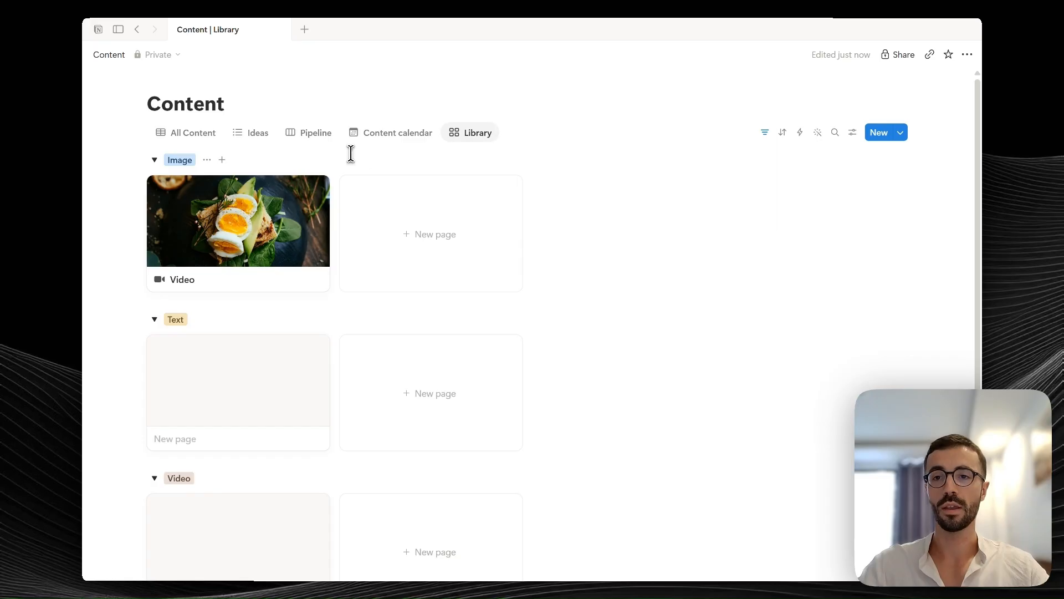
scroll(350, 153, down, 2)
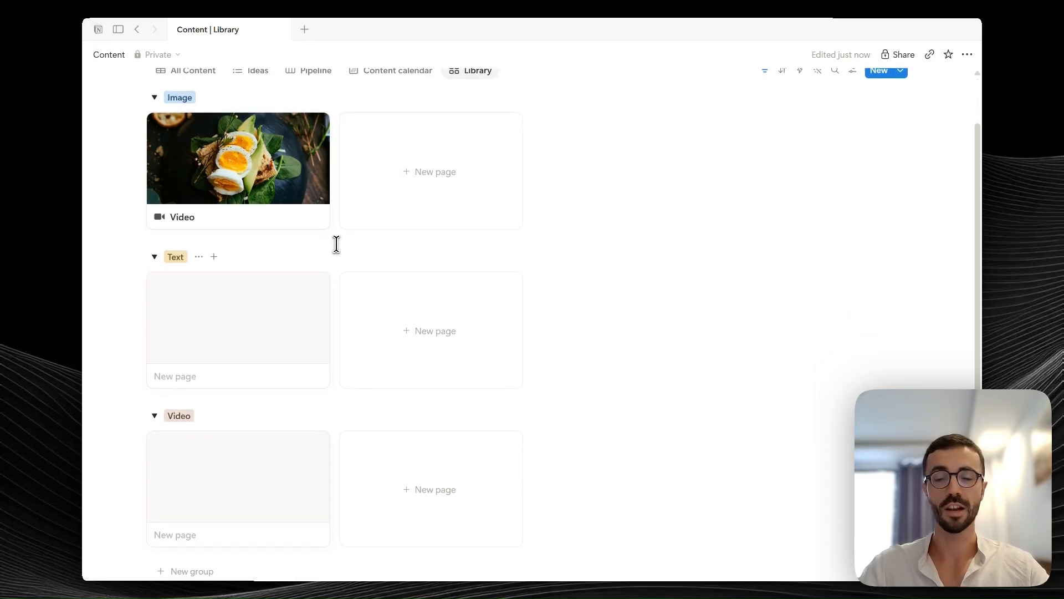
scroll(336, 244, down, 1)
scroll(305, 183, up, 1)
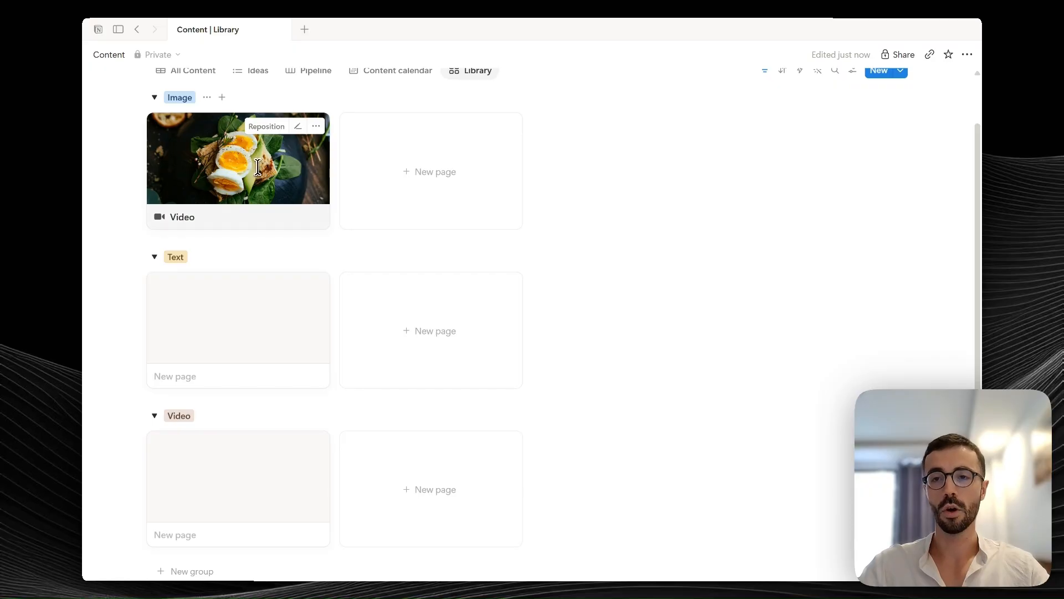
click(470, 171)
scroll(765, 299, down, 6)
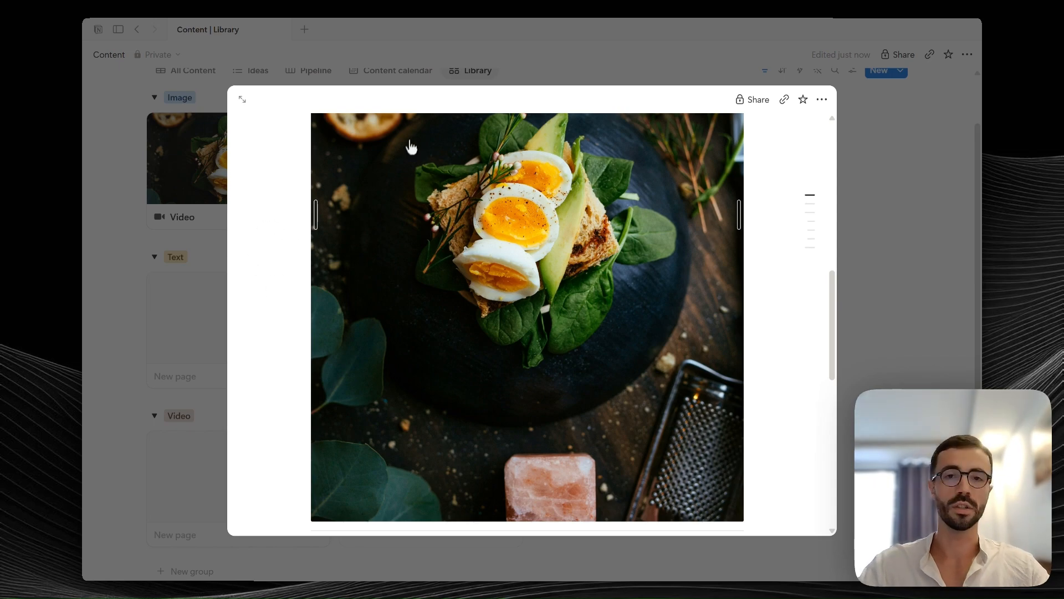
key(Escape)
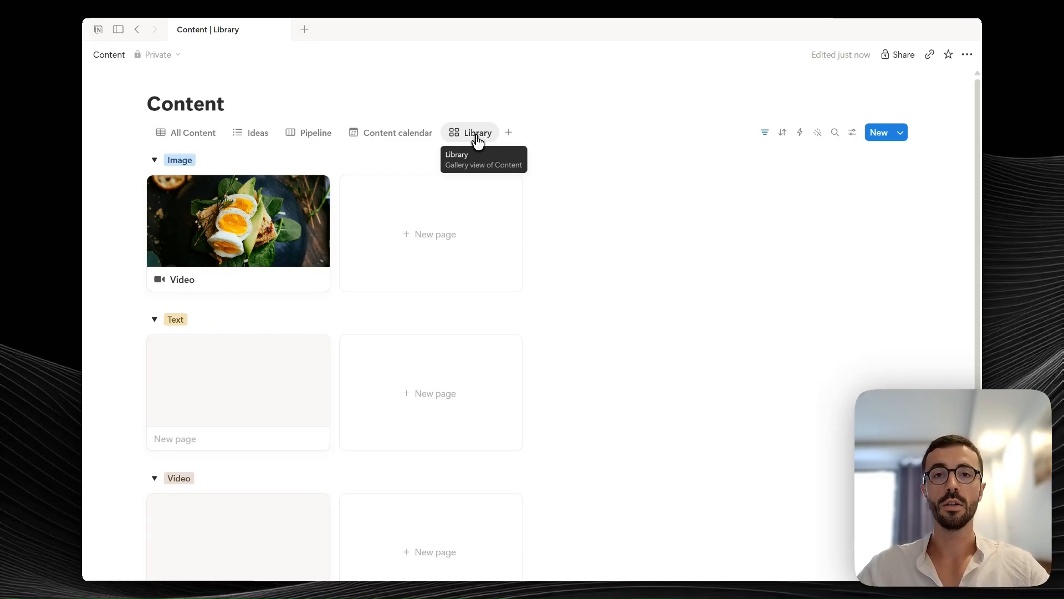
- Add a page named Example text in the Ideas view and open it
click(211, 134)
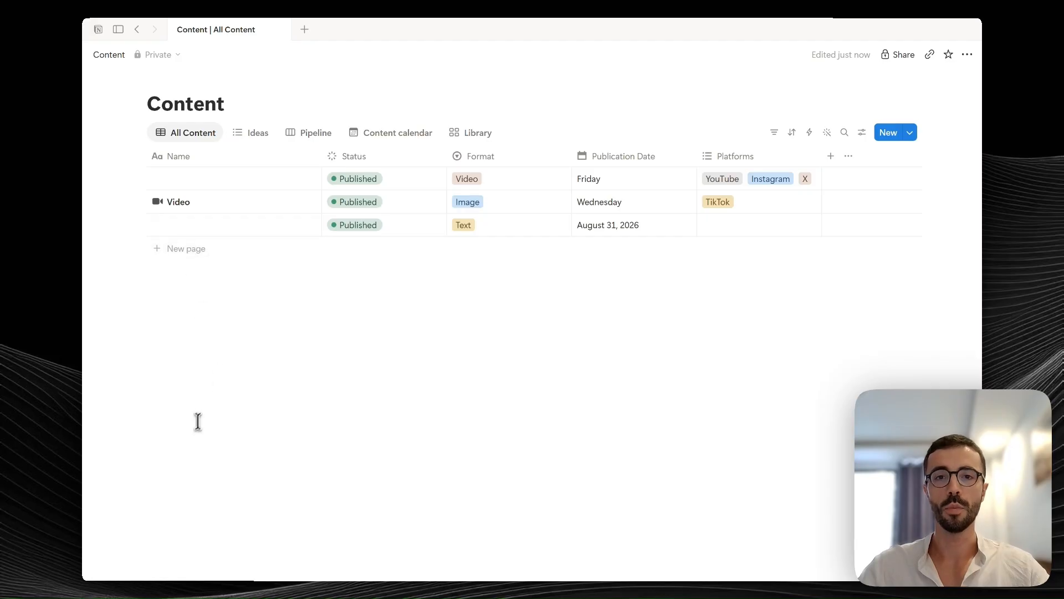
click(254, 134)
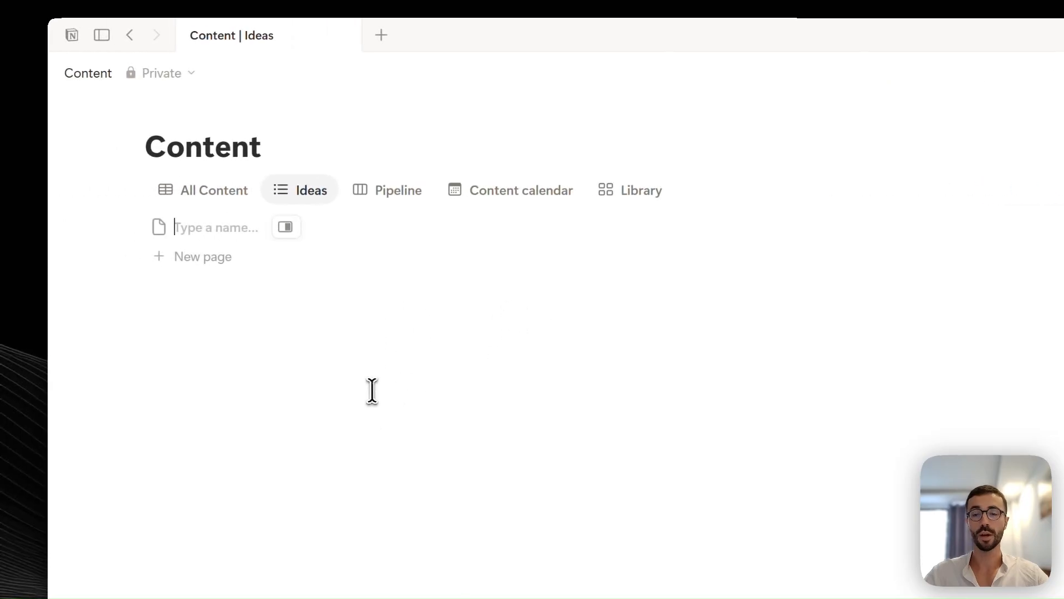
text(Example text)
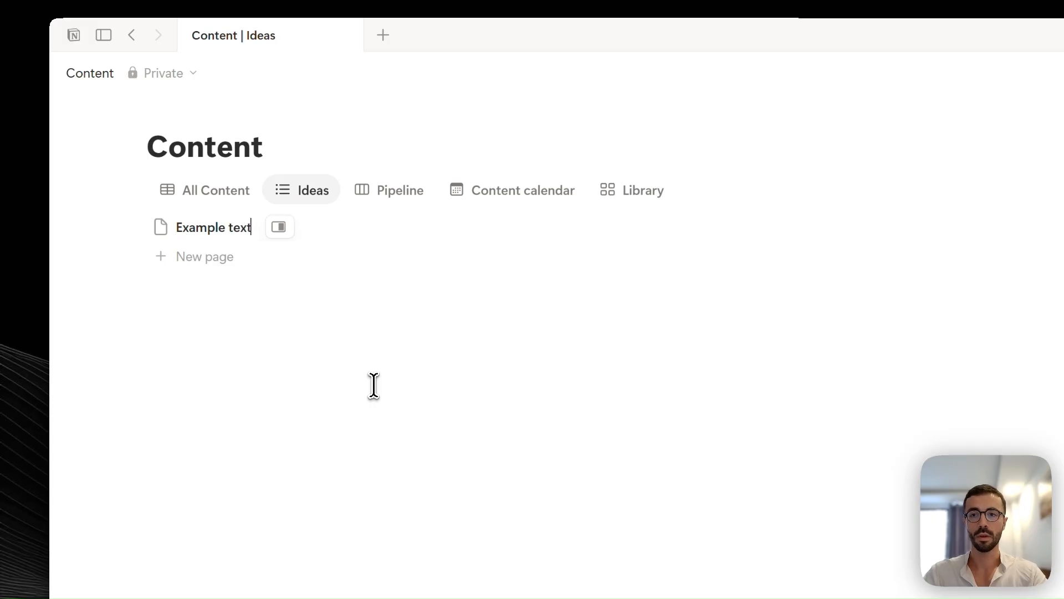
click(415, 237)
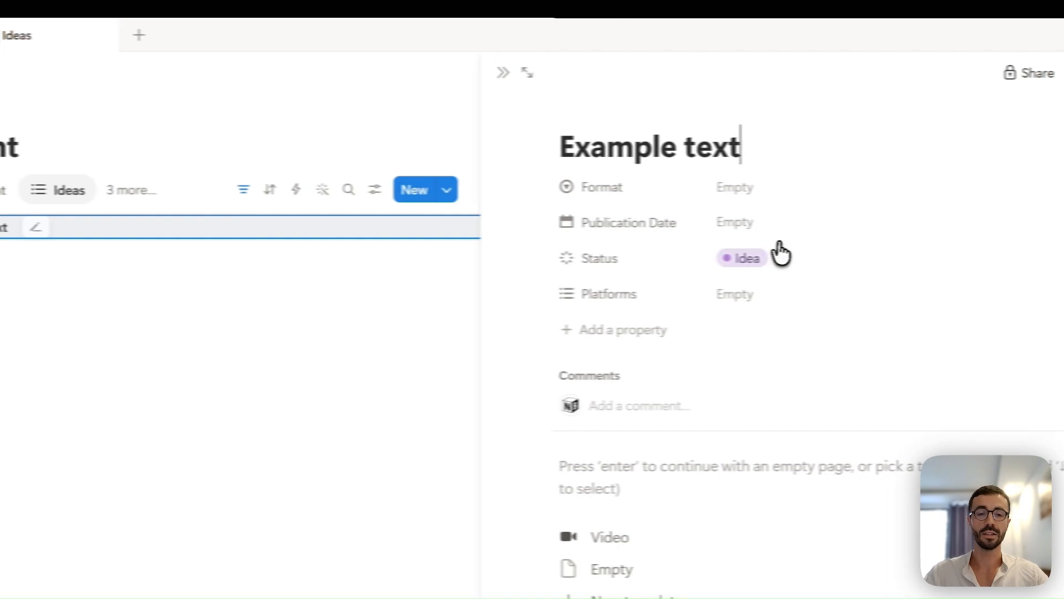
- Apply the Video template to the Example text page with Status Draft, and close the page
click(742, 259)
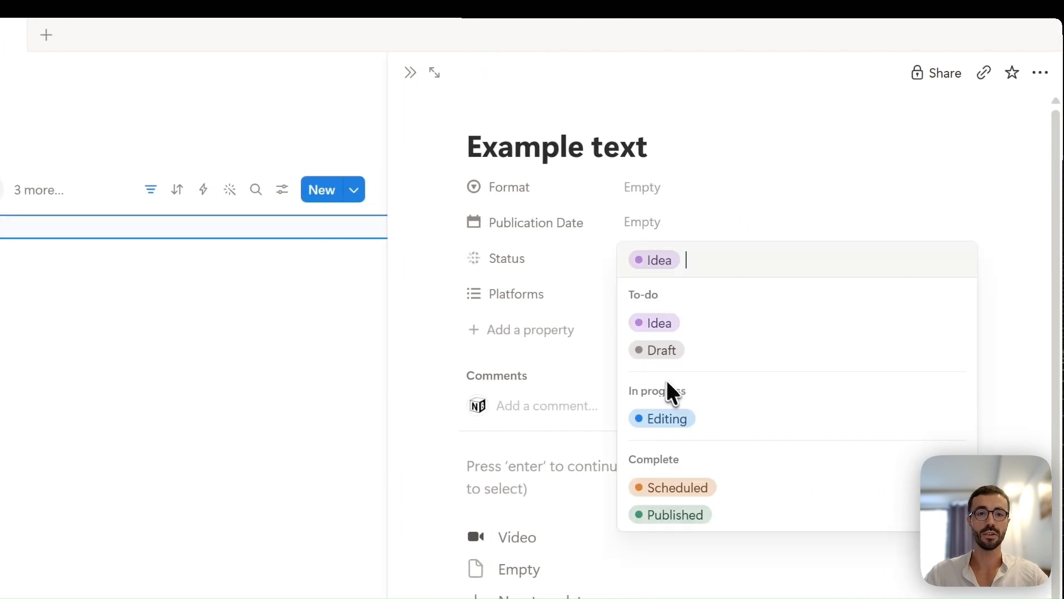
click(708, 190)
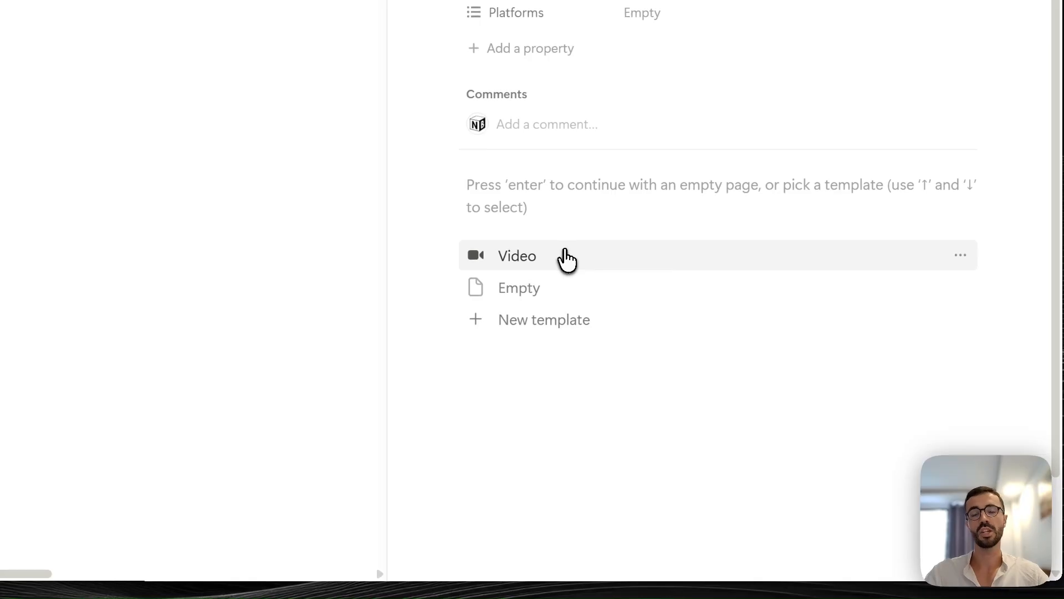
click(527, 258)
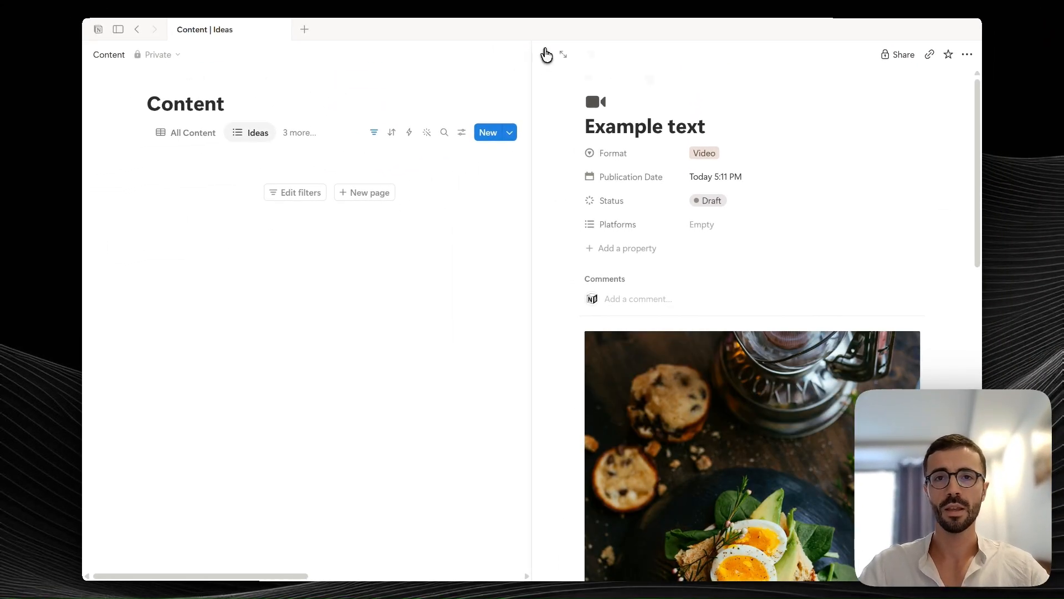
click(546, 54)
- Open the Example text page from the Pipeline view, review its Concept, Script Outline, and Description and Links sections, and close it
click(305, 135)
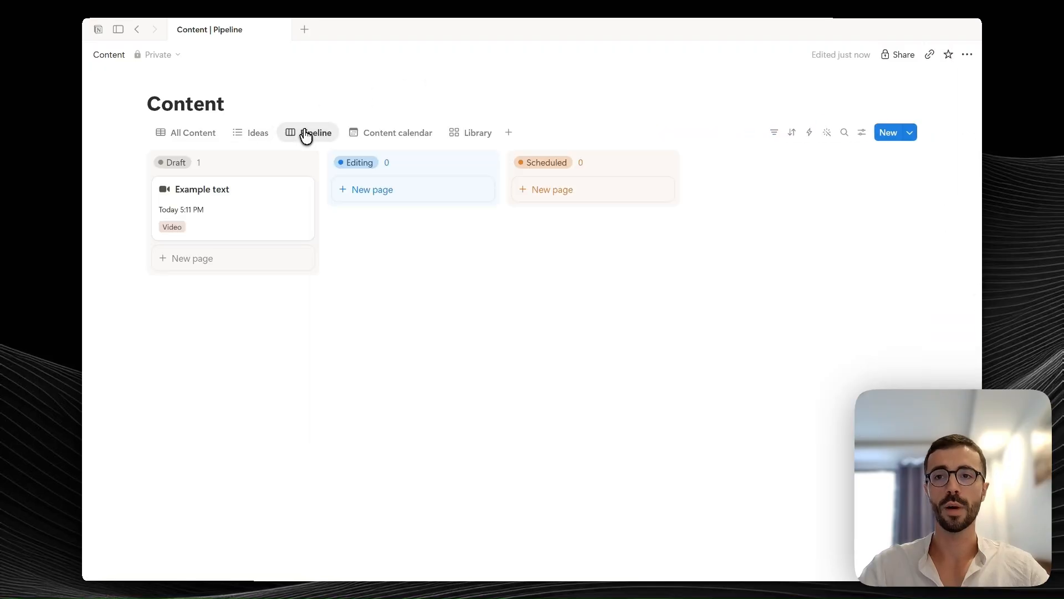
click(246, 206)
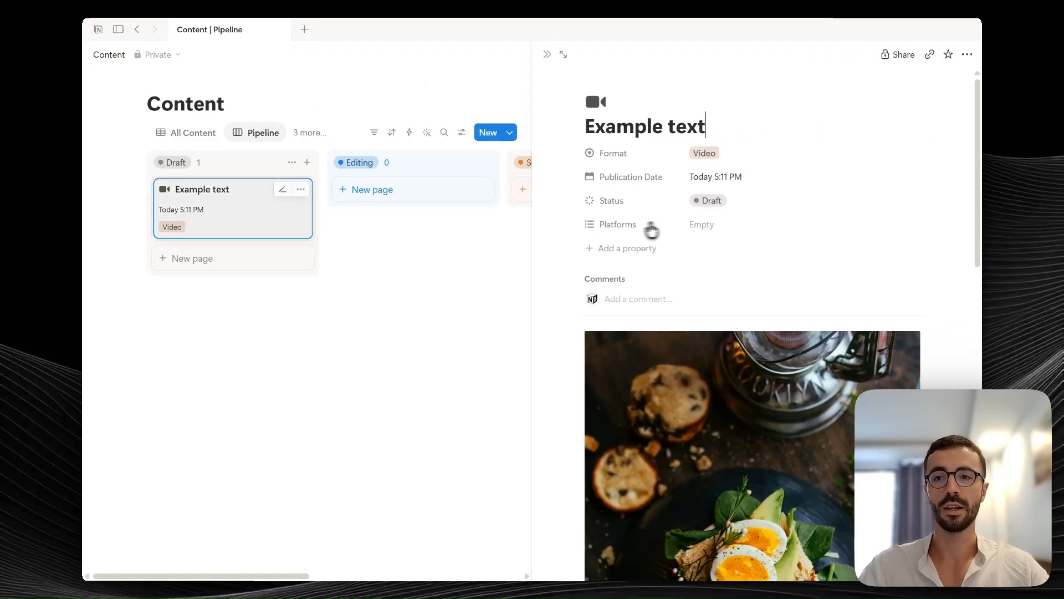
scroll(654, 228, down, 10)
scroll(649, 233, up, 3)
click(653, 289)
scroll(657, 290, down, 2)
click(661, 281)
scroll(667, 240, down, 2)
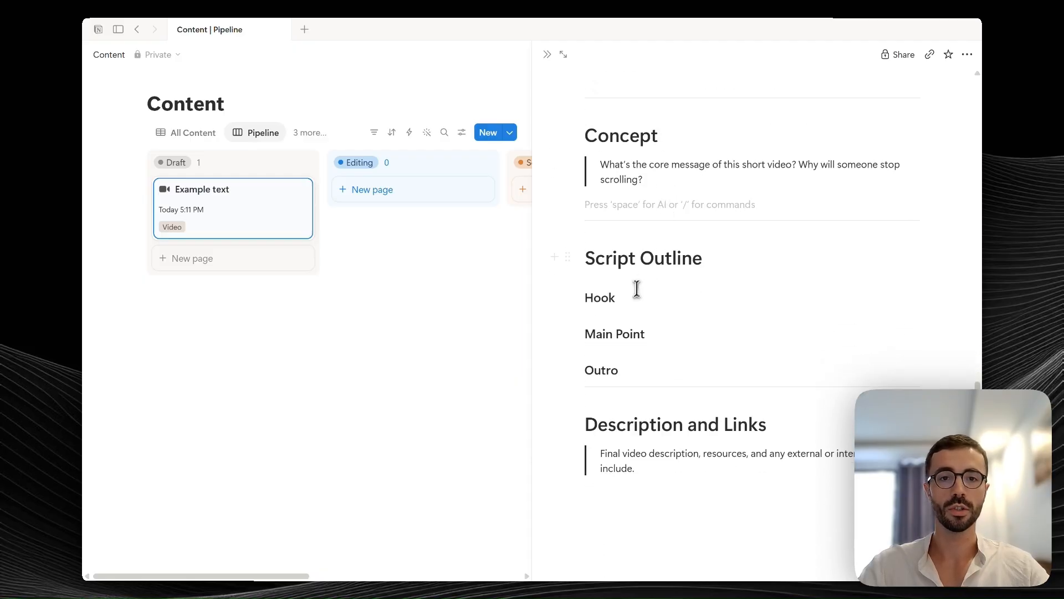
click(652, 308)
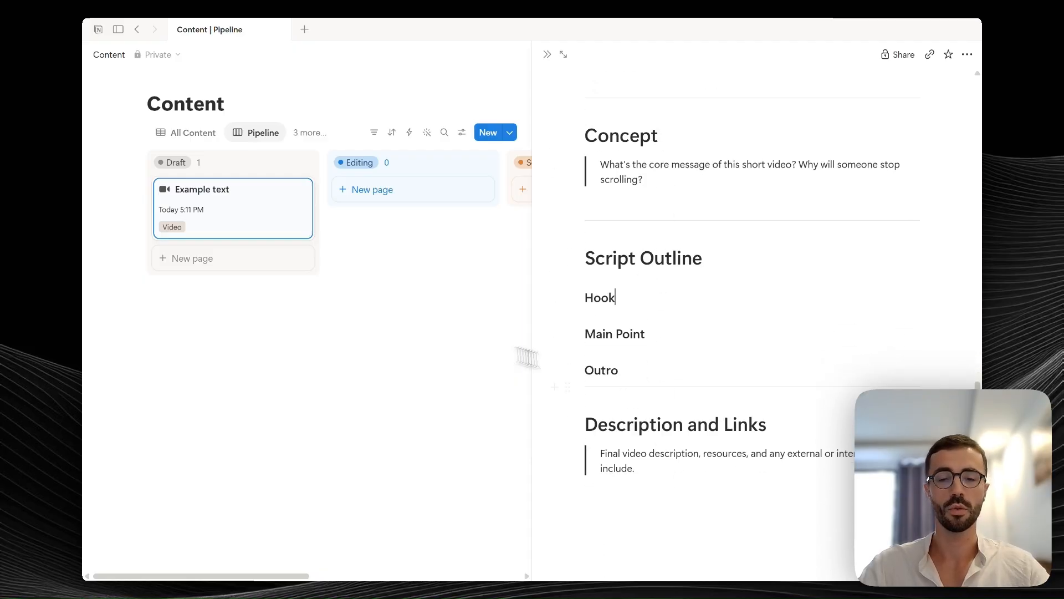
click(453, 339)
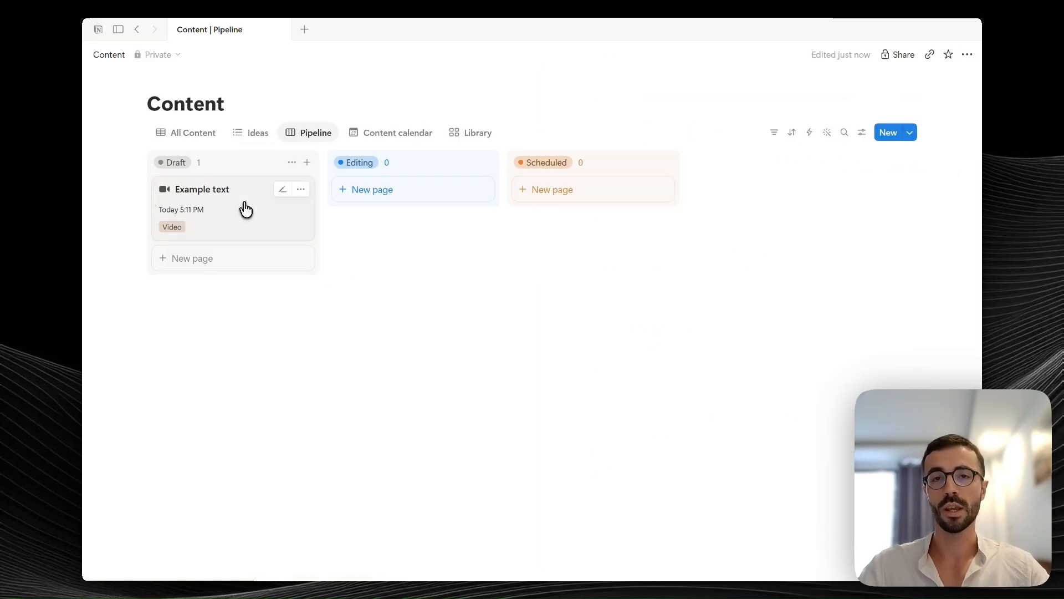
- Move the Example text card to Editing and set its Publication Date to August 23, 2026 at 5:30 PM
drag(247, 209, 407, 193)
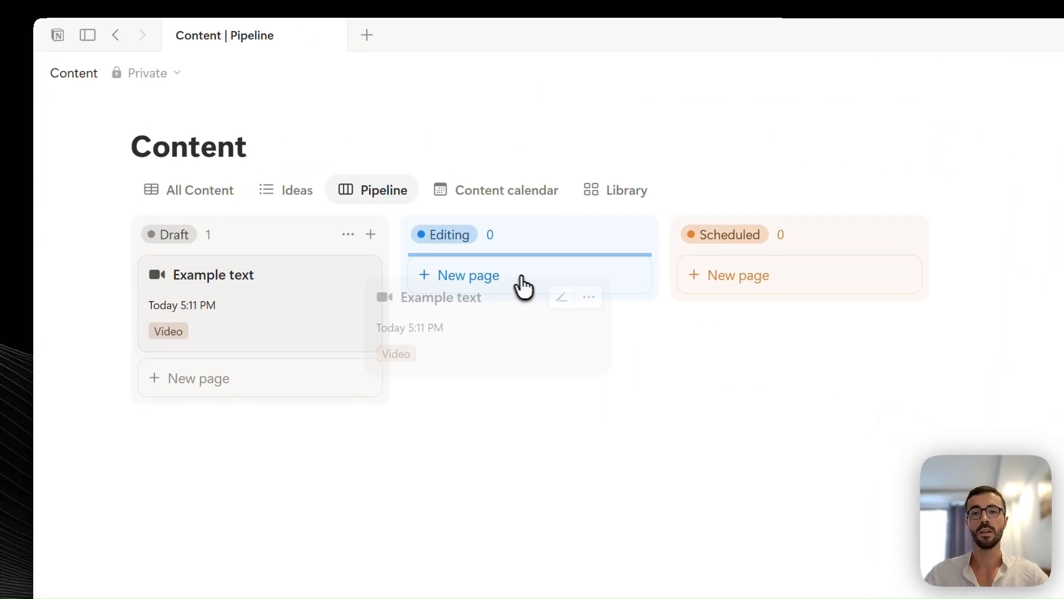
drag(521, 284, 521, 283)
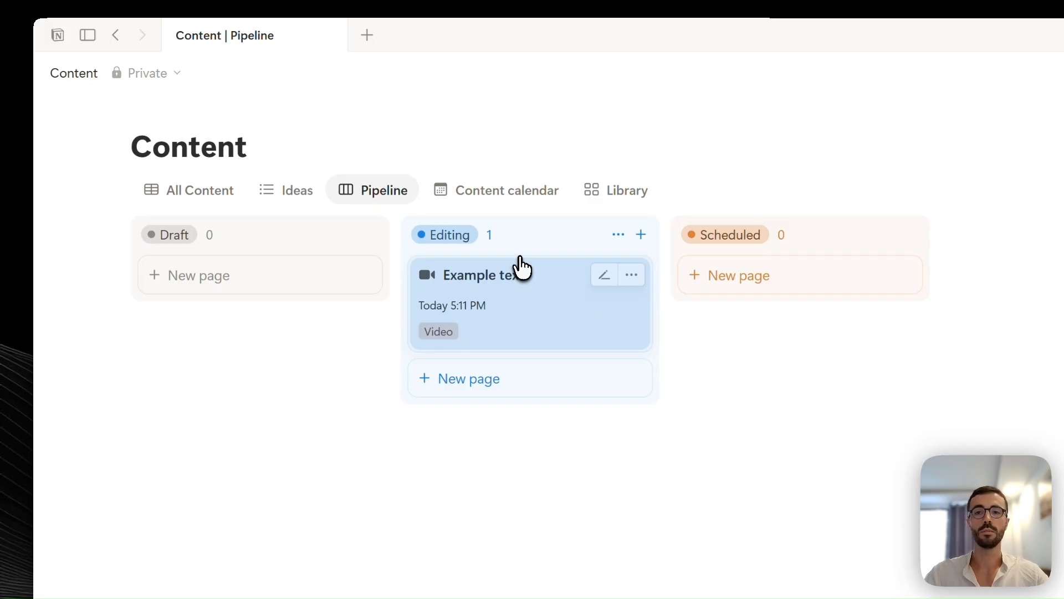
click(470, 304)
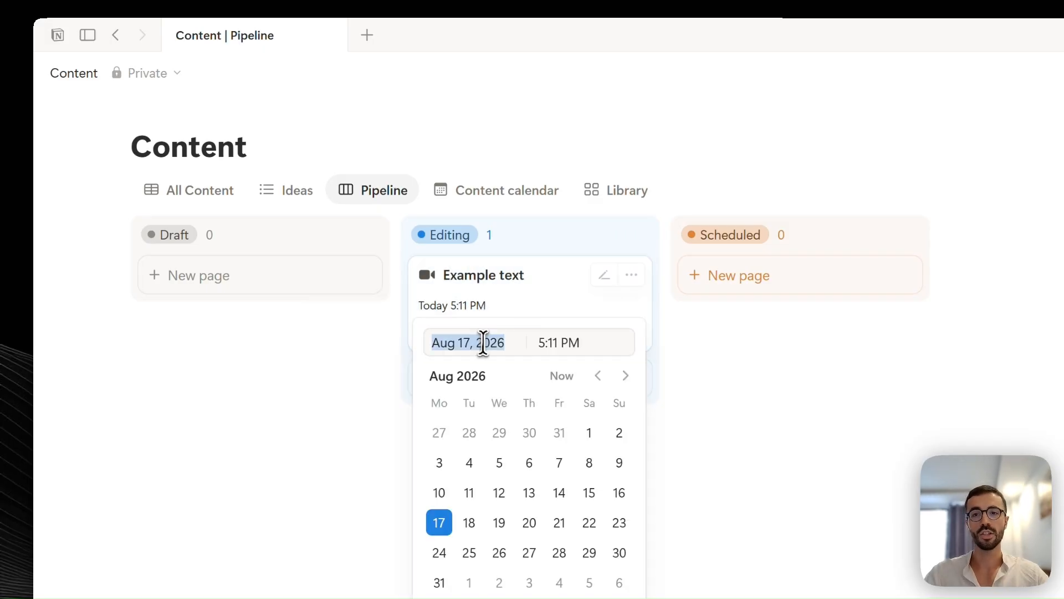
click(555, 339)
text(30)
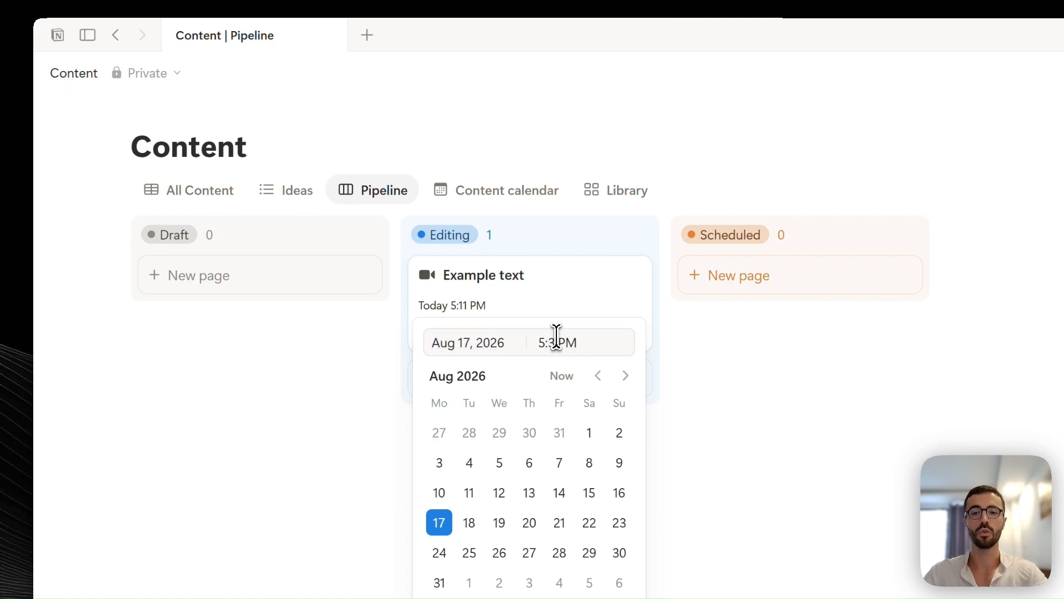
click(499, 342)
click(619, 459)
key(Escape)
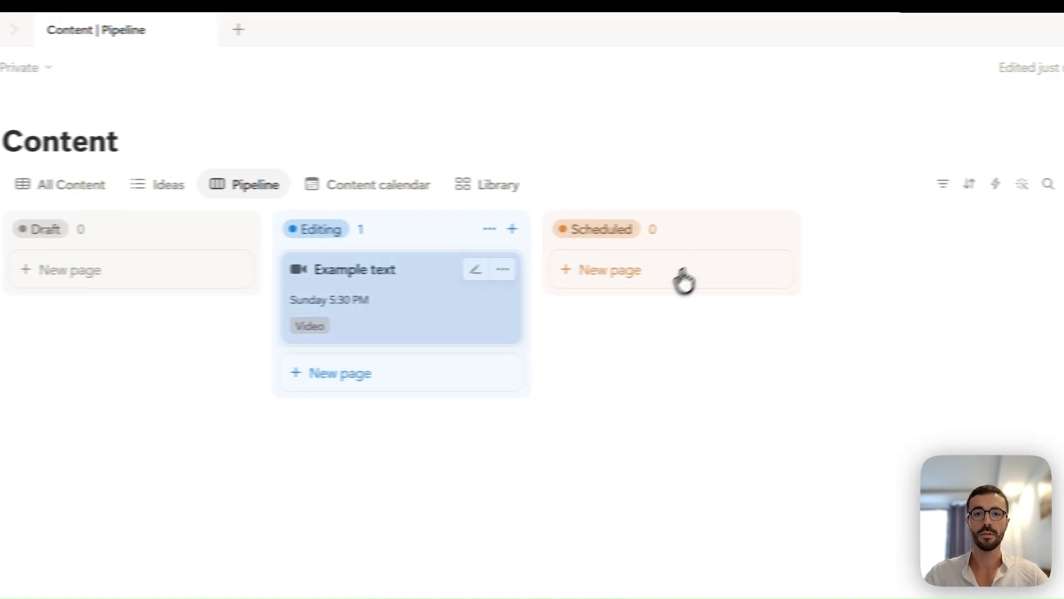
- Move the Example text card to Scheduled and check the page in the Content calendar view
drag(684, 281, 715, 265)
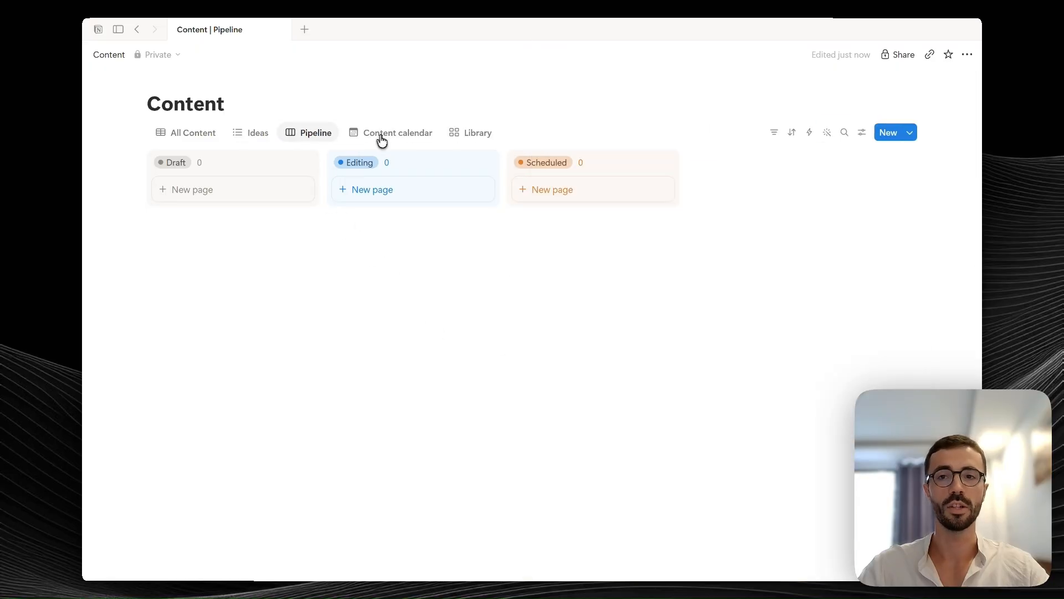
click(380, 135)
scroll(491, 285, down, 3)
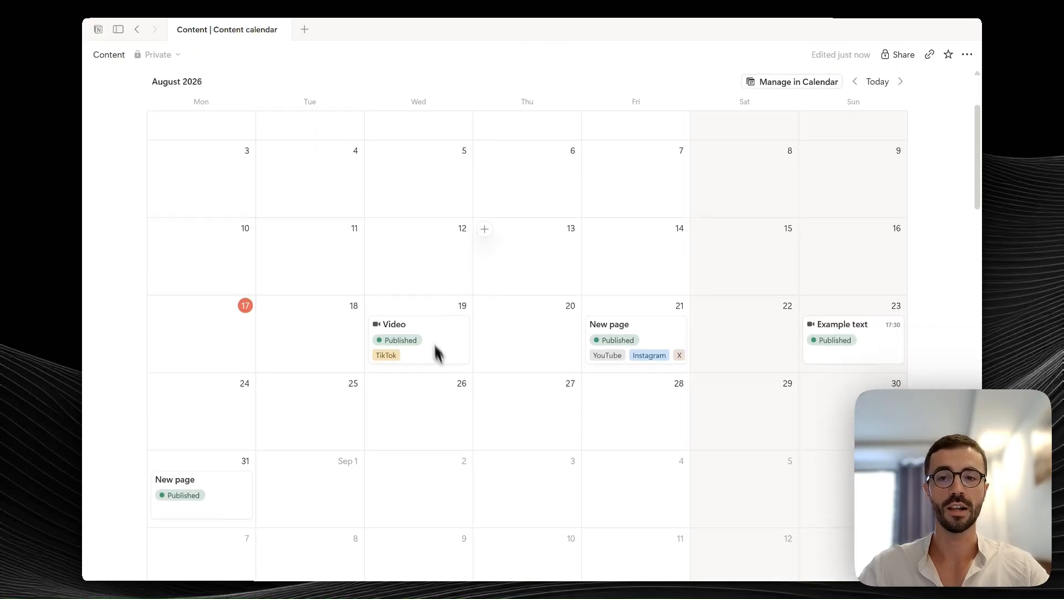
scroll(680, 230, up, 5)
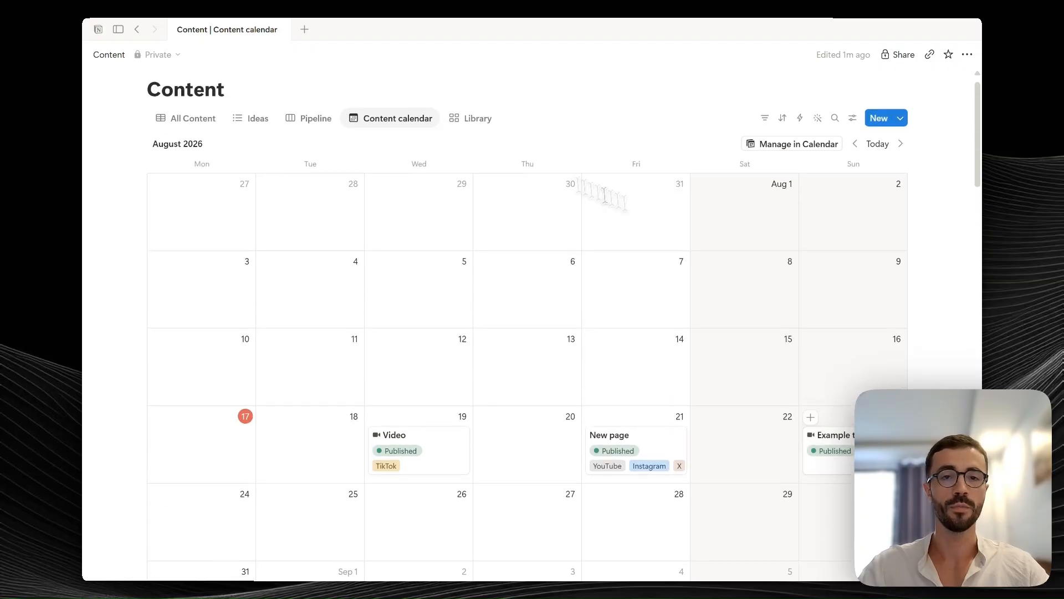
- Open the untitled page in the Library view's Video group
click(456, 135)
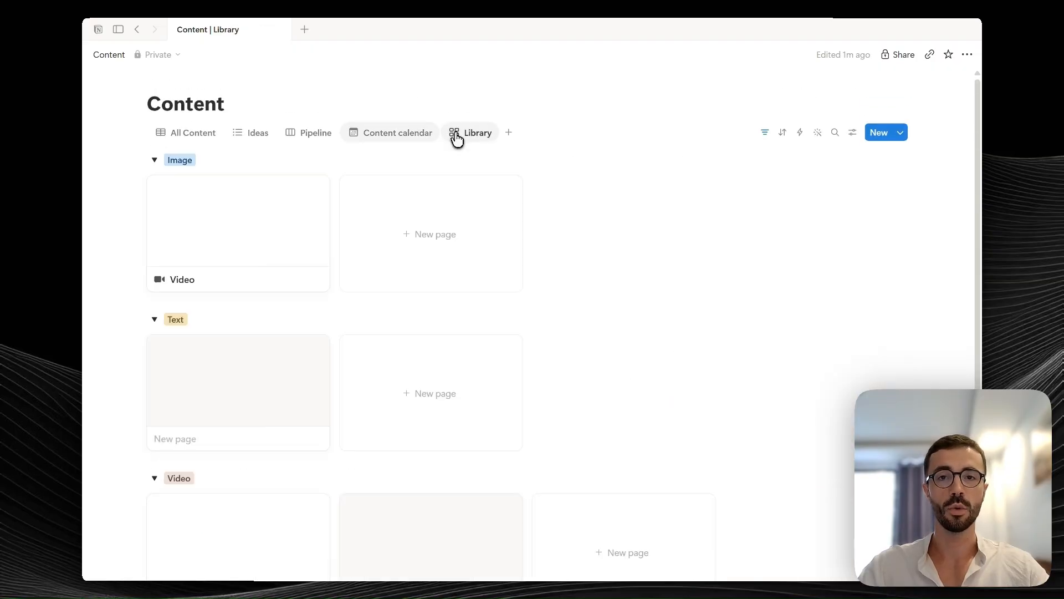
scroll(537, 160, down, 3)
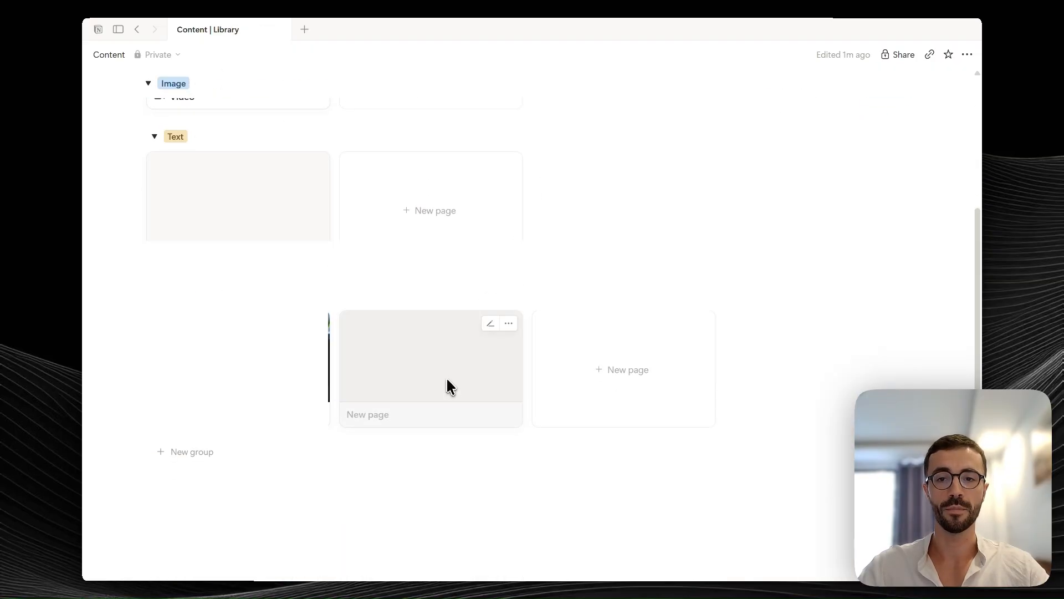
click(448, 378)
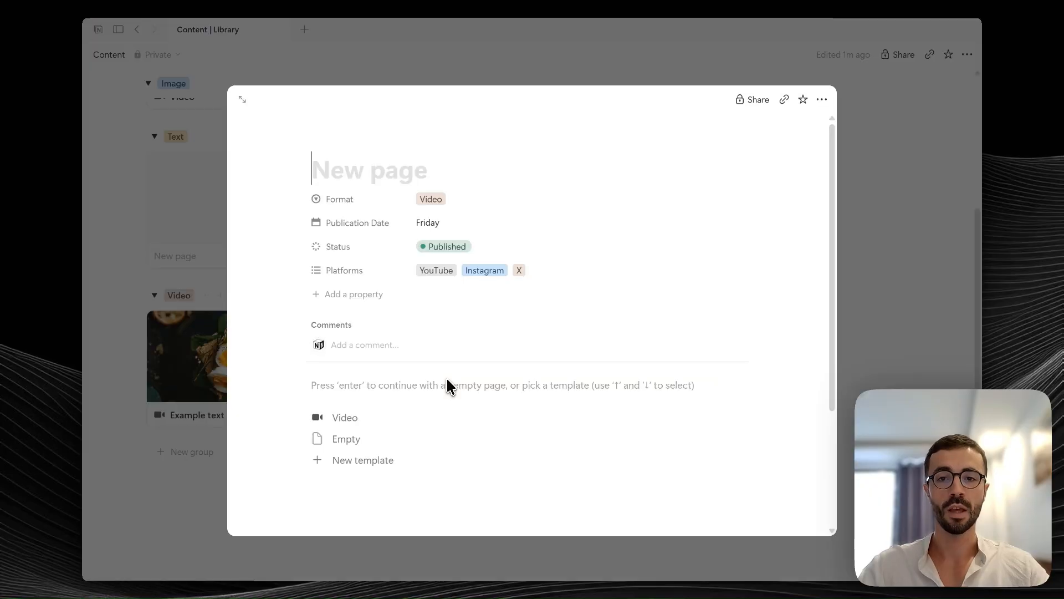
- Open the Example text page in the Video group, set its Platforms to YouTube and Instagram, and close it
click(212, 364)
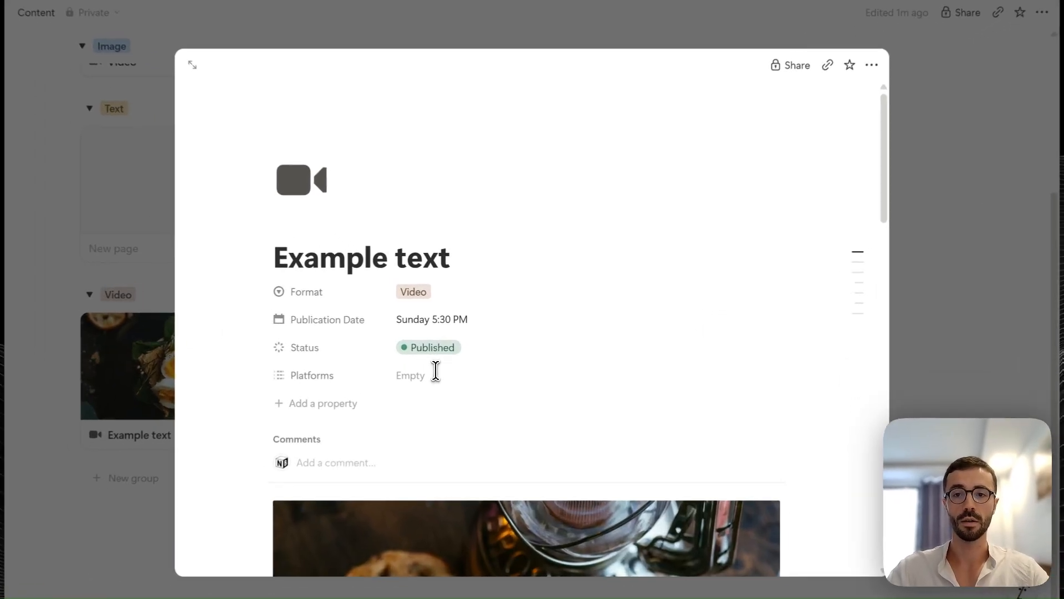
click(446, 364)
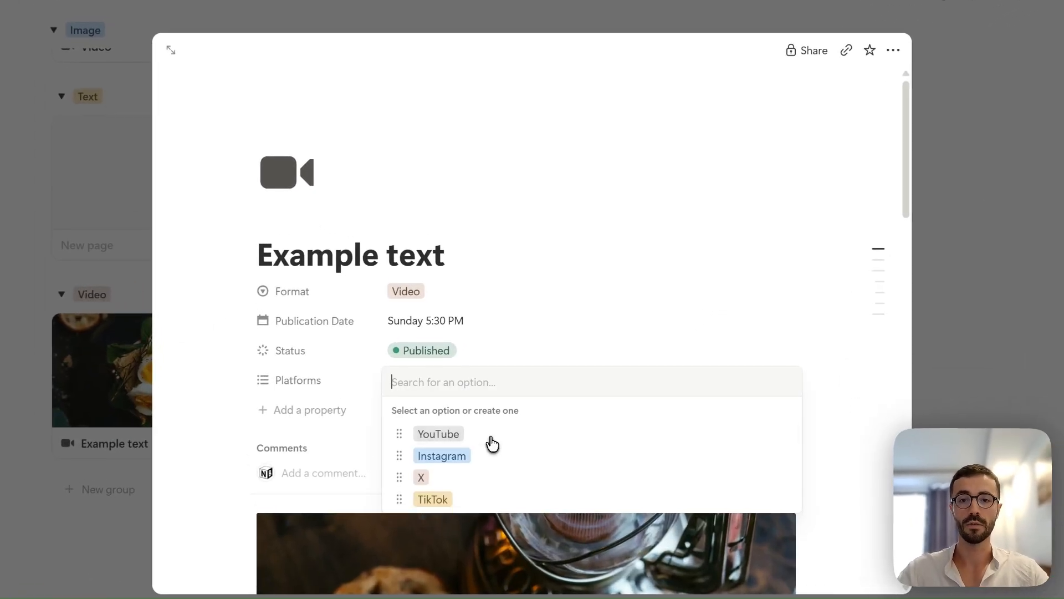
click(492, 437)
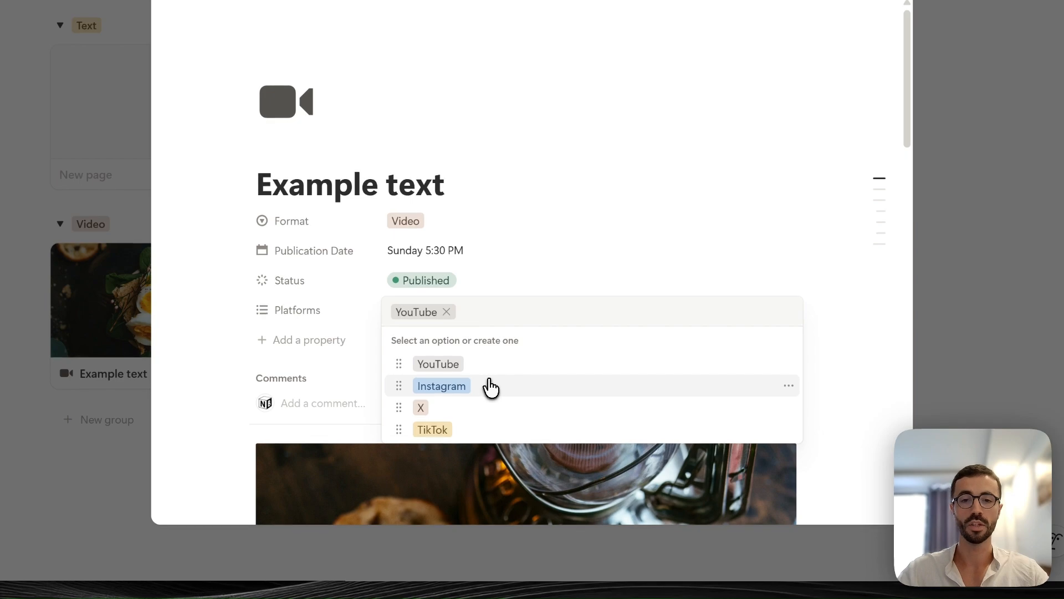
click(491, 386)
key(Escape)
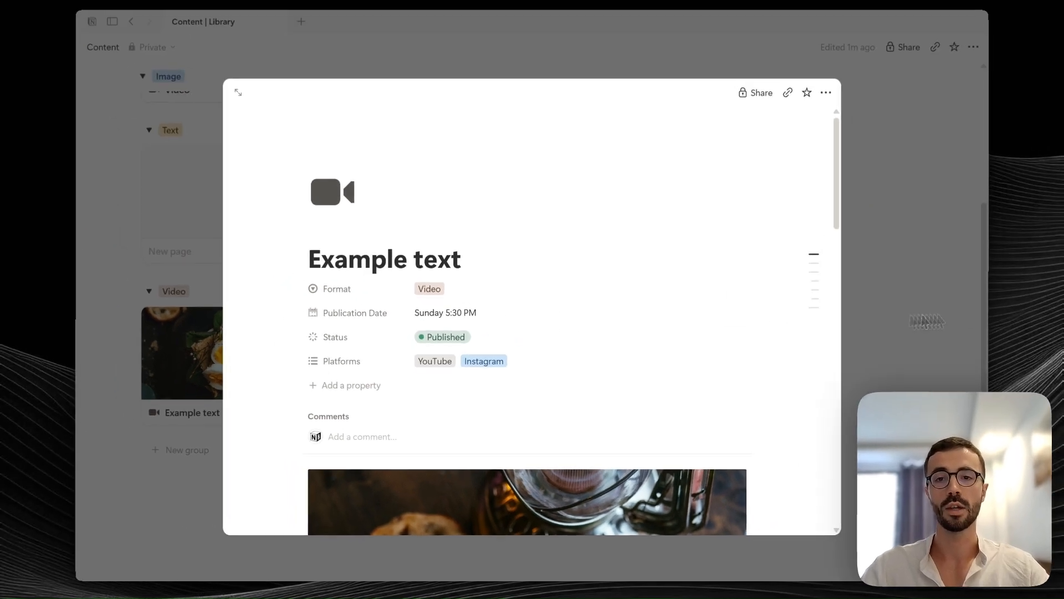
click(956, 317)
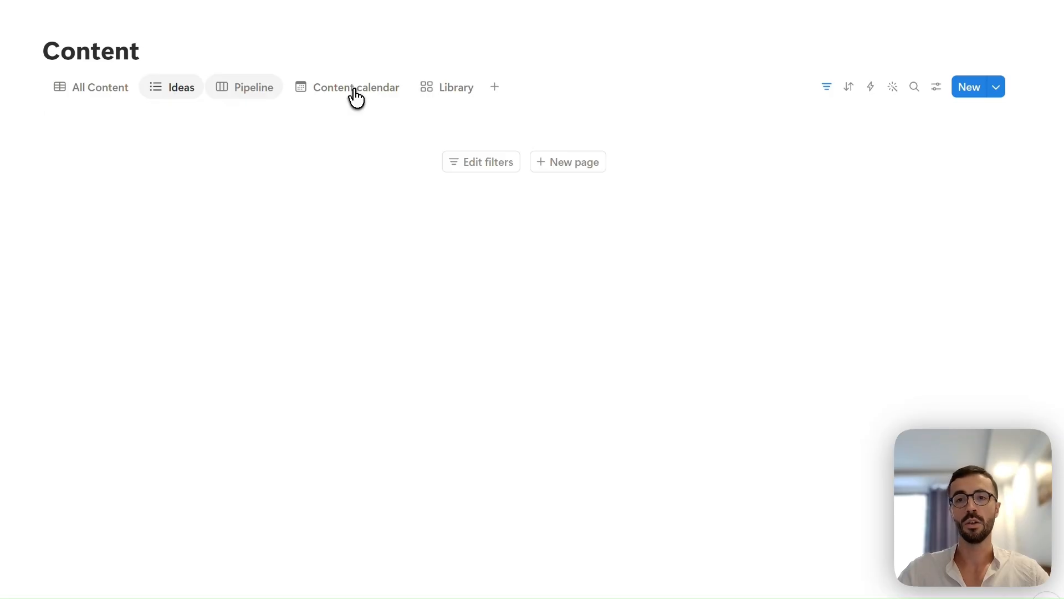
- Look through the Content database's Content calendar and Library views
click(352, 92)
click(450, 87)
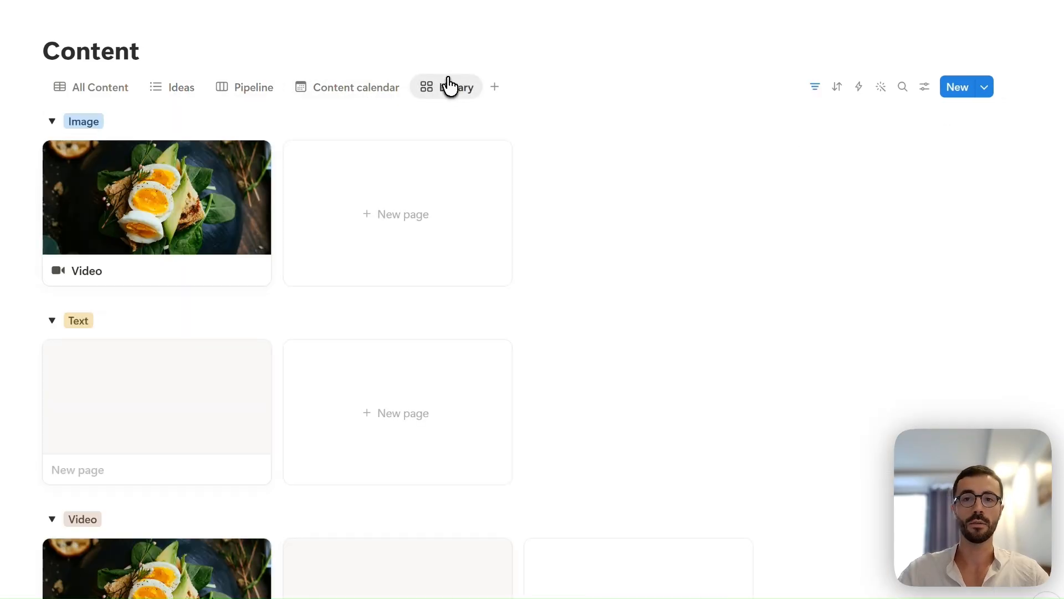